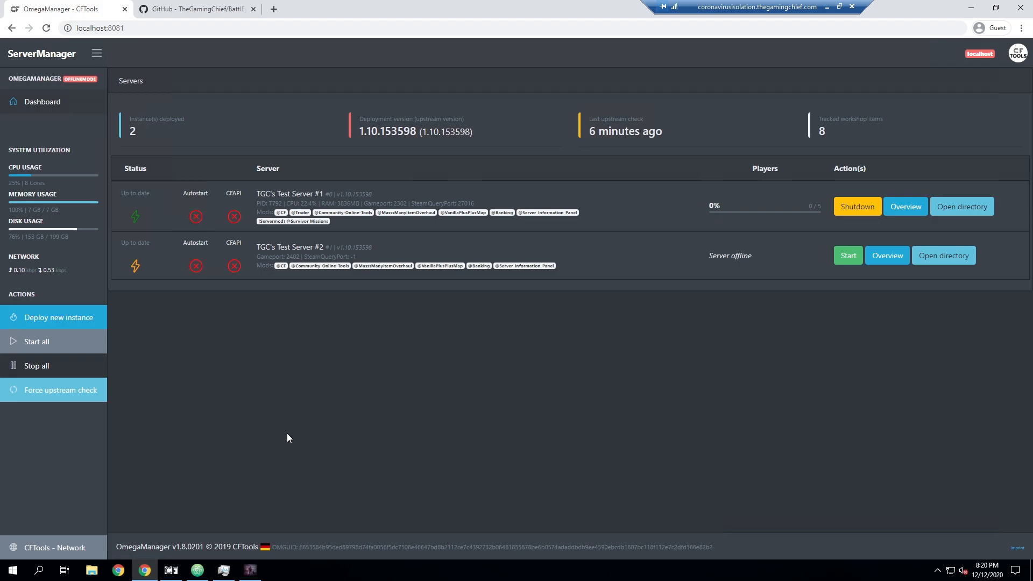
- Switch to Atom and examine the server messages wiki link in messages.xml
left_click(197, 574)
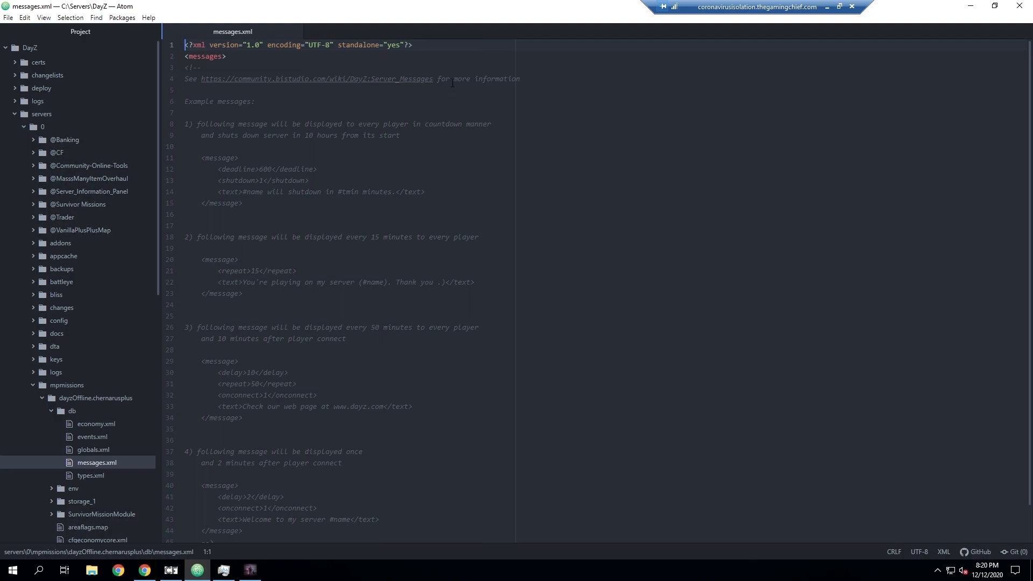
left_click_drag(431, 80, 203, 78)
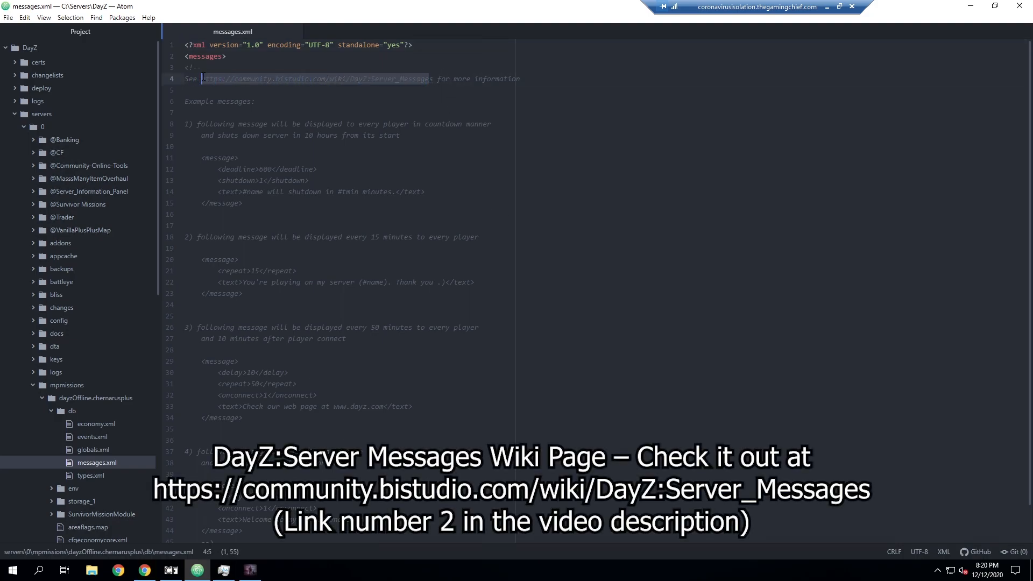
left_click(297, 137)
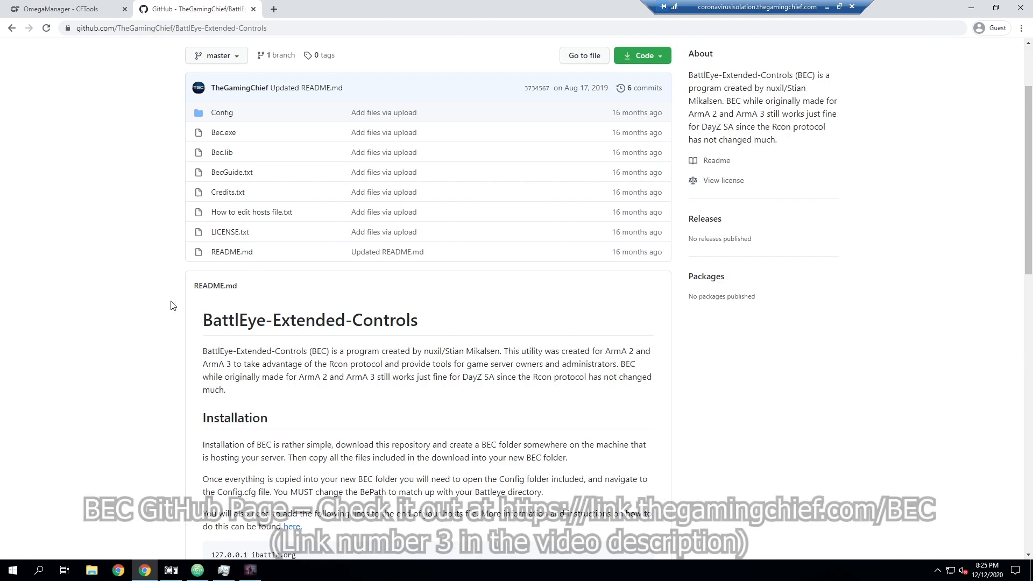
- Download the BattlEye-Extended-Controls repository from GitHub as a ZIP and open the downloaded archive
scroll(94, 259, "up", 2)
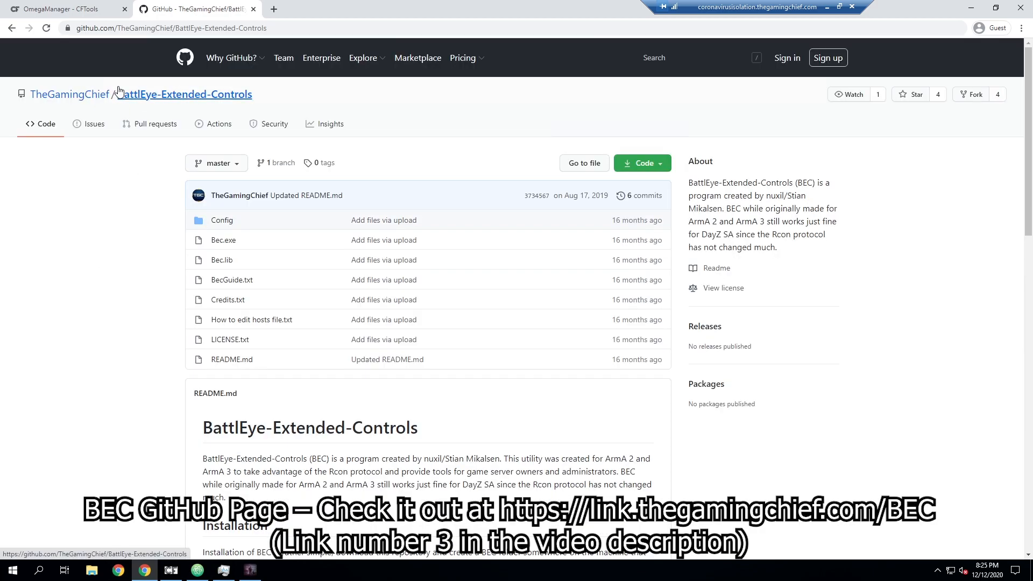
scroll(127, 334, "down", 5)
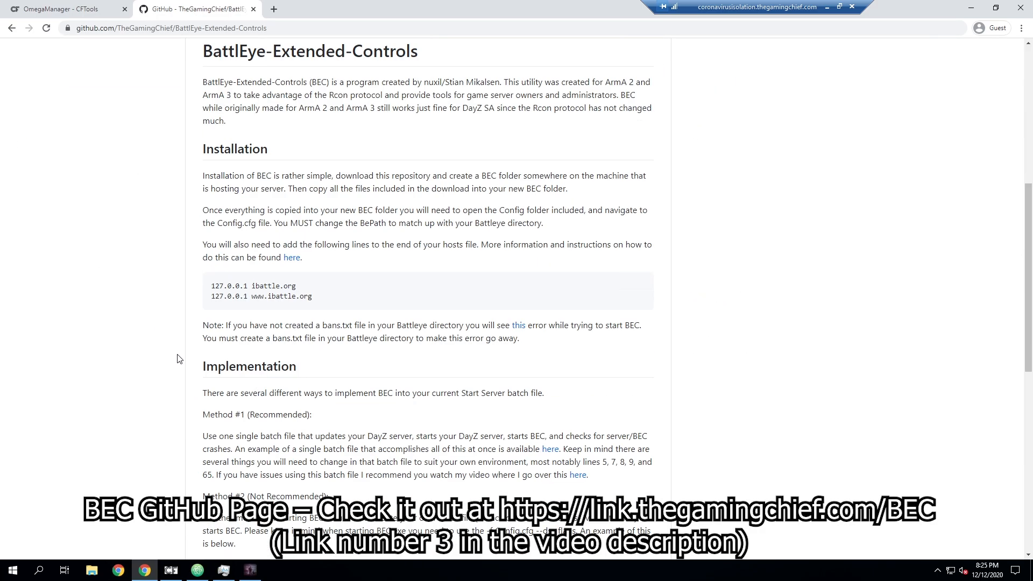
scroll(291, 498, "up", 5)
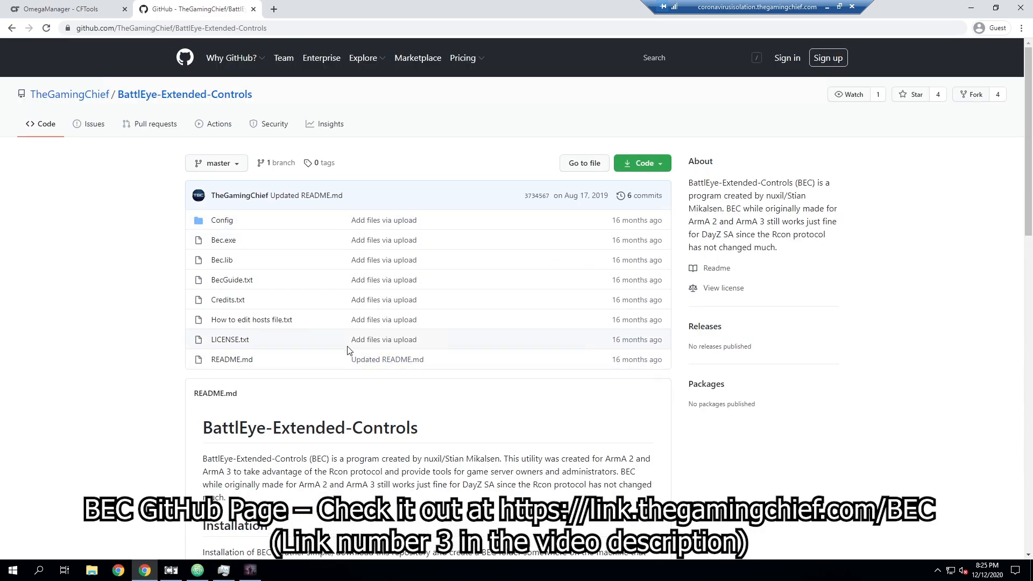
left_click(657, 169)
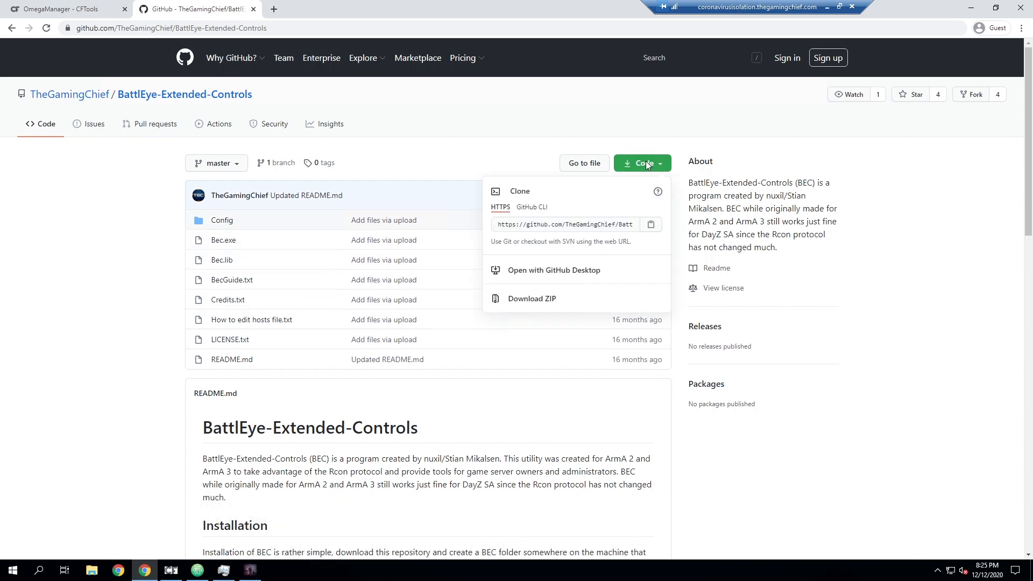
left_click(547, 305)
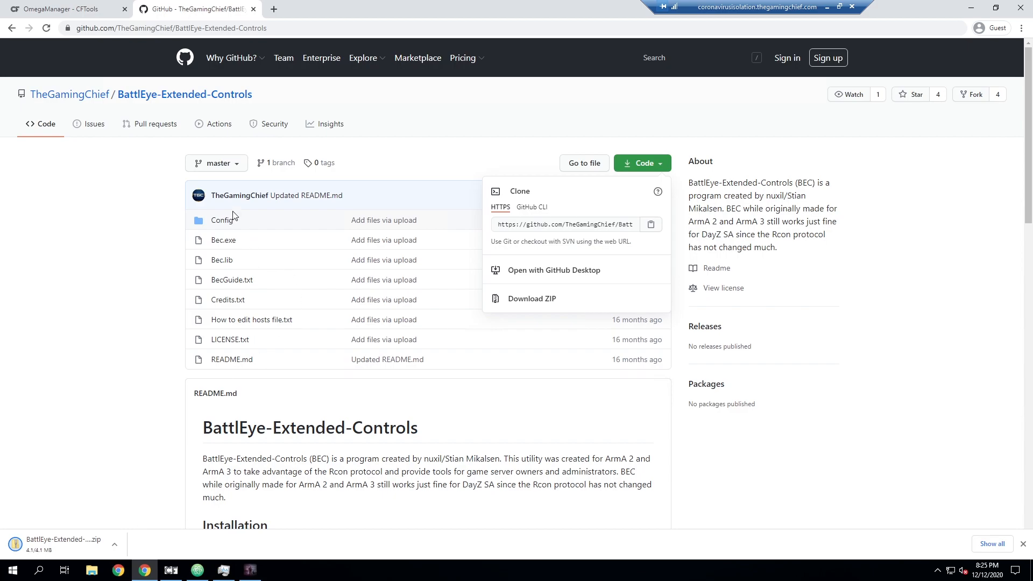
left_click(65, 536)
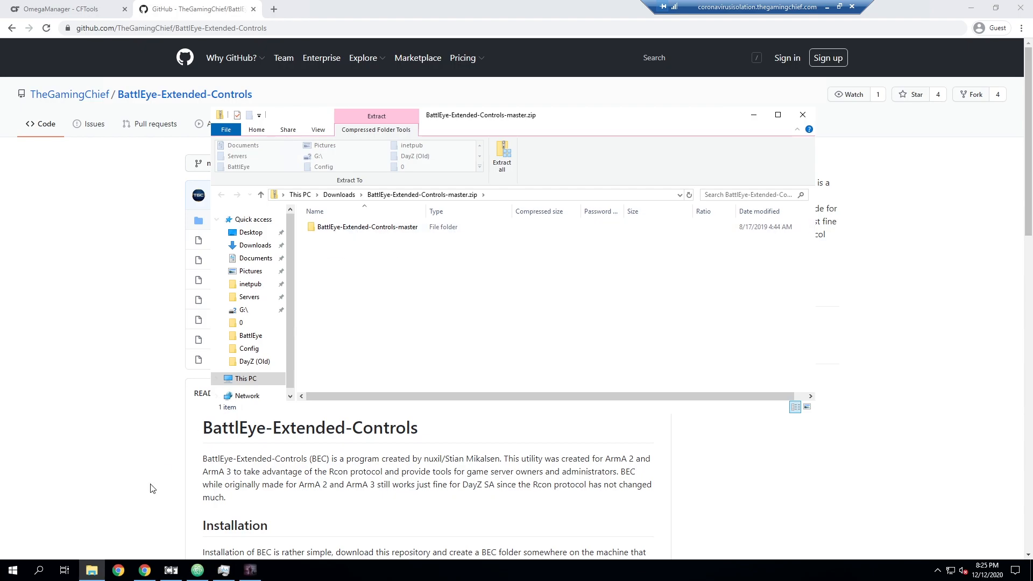
- Open a second File Explorer window and go to the server folder C:\Servers\DayZ\servers\0
right_click(86, 574)
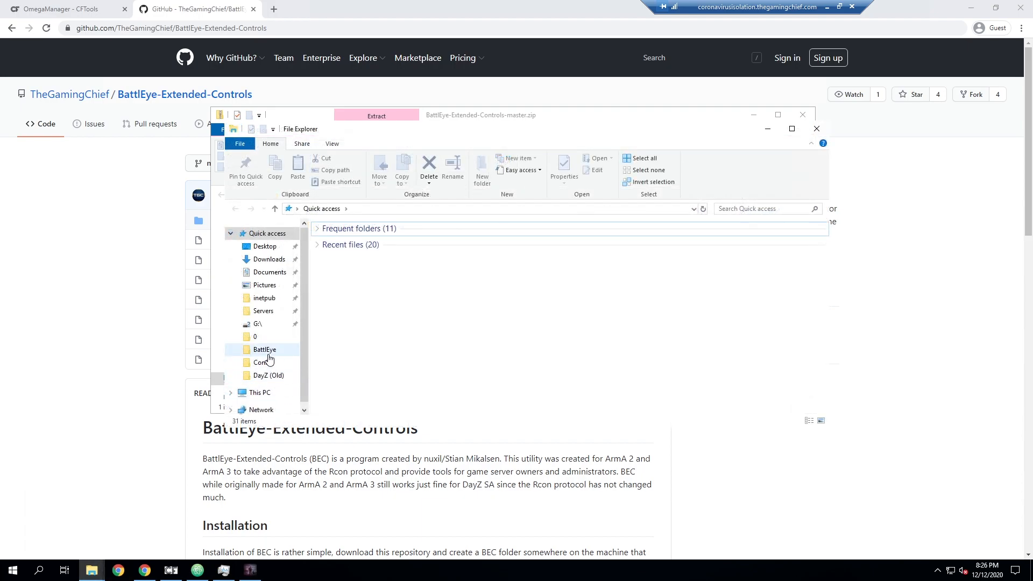
left_click(264, 311)
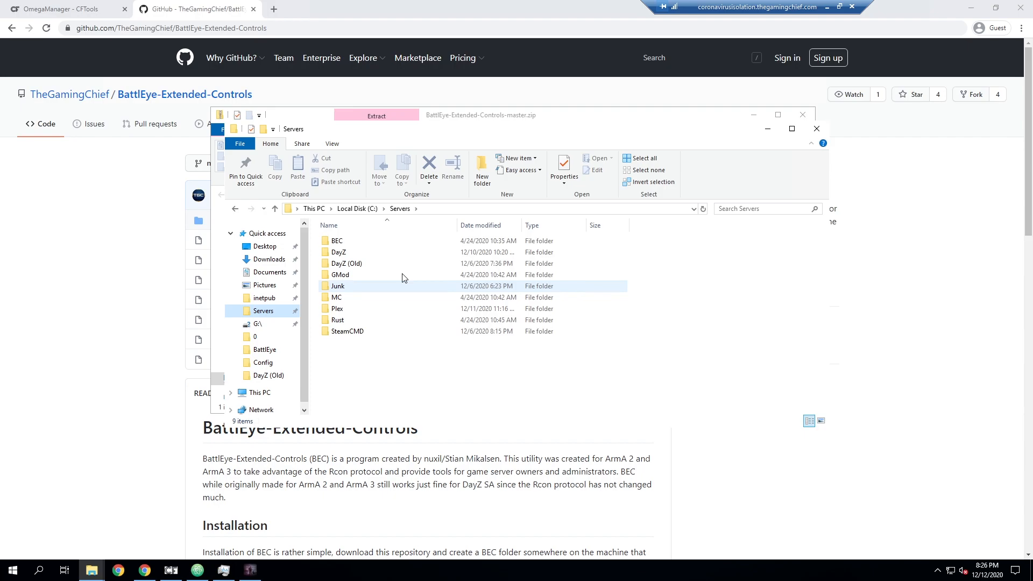
double_click(369, 252)
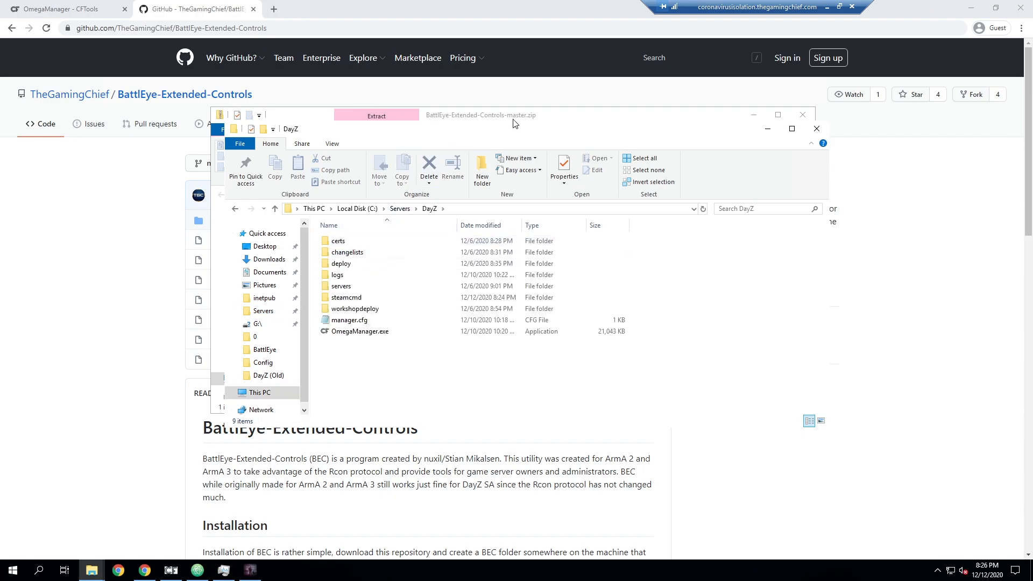
left_click_drag(514, 123, 638, 224)
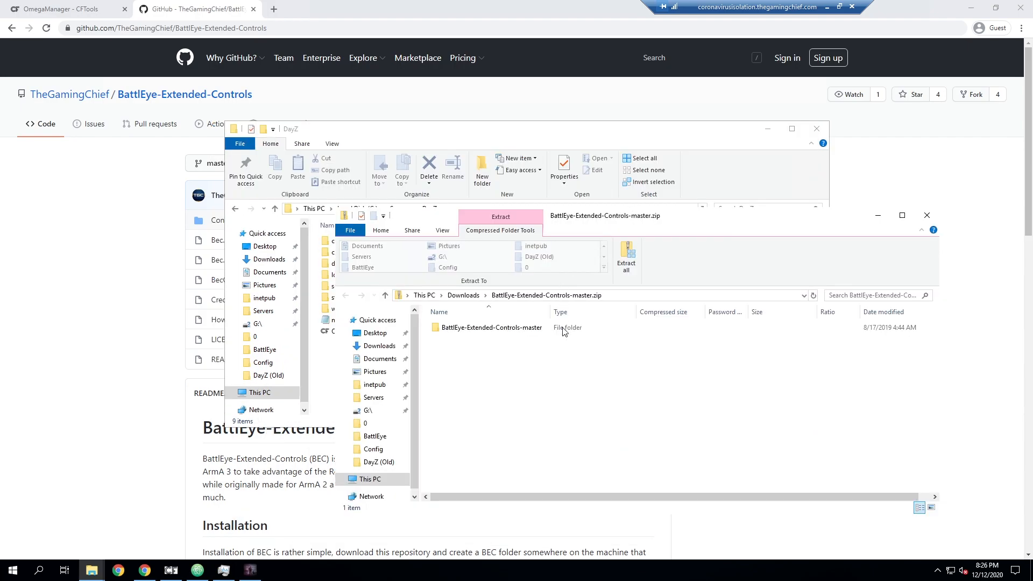
left_click(529, 332)
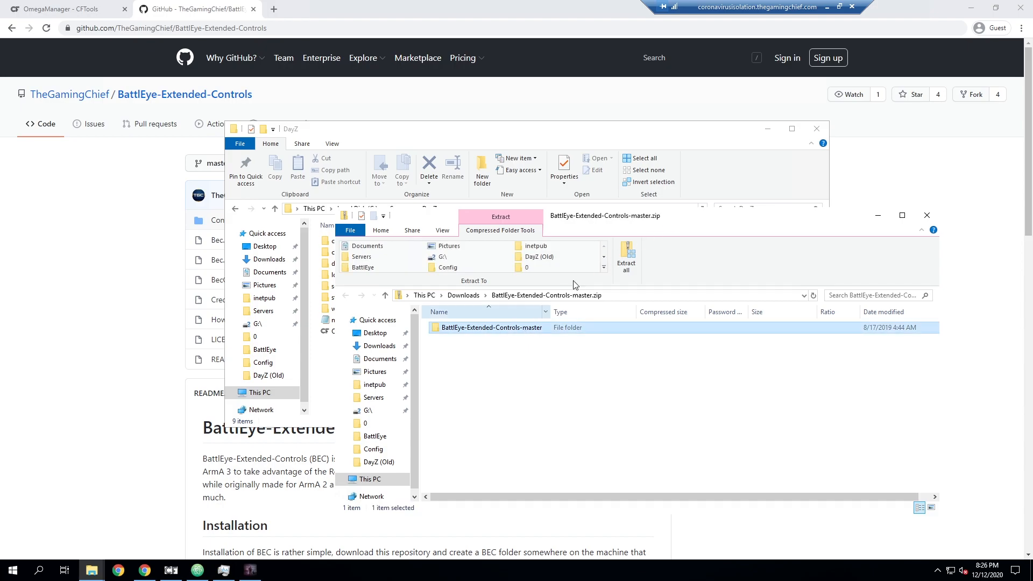
left_click(586, 130)
left_click(359, 286)
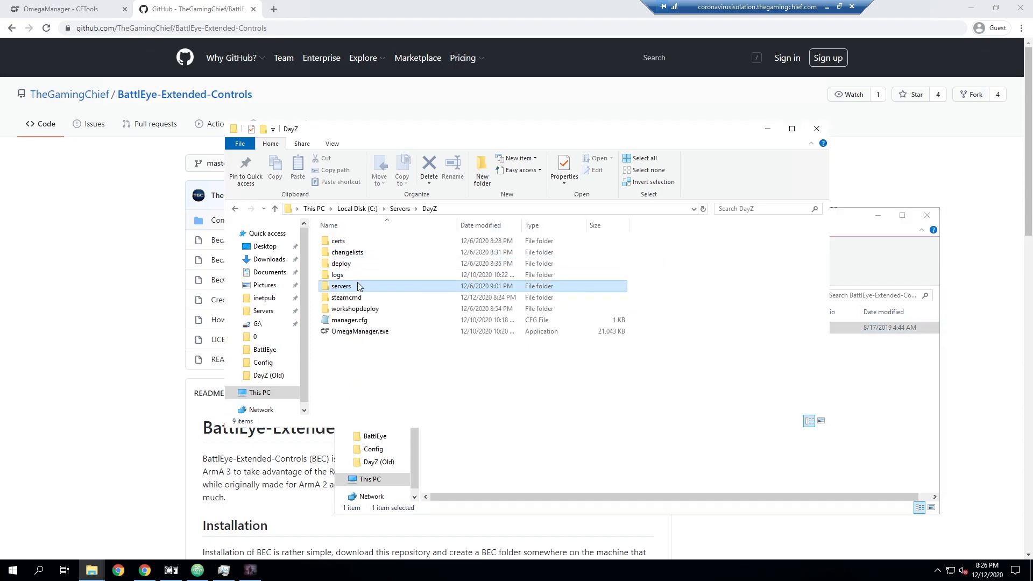
double_click(358, 285)
left_click(352, 242)
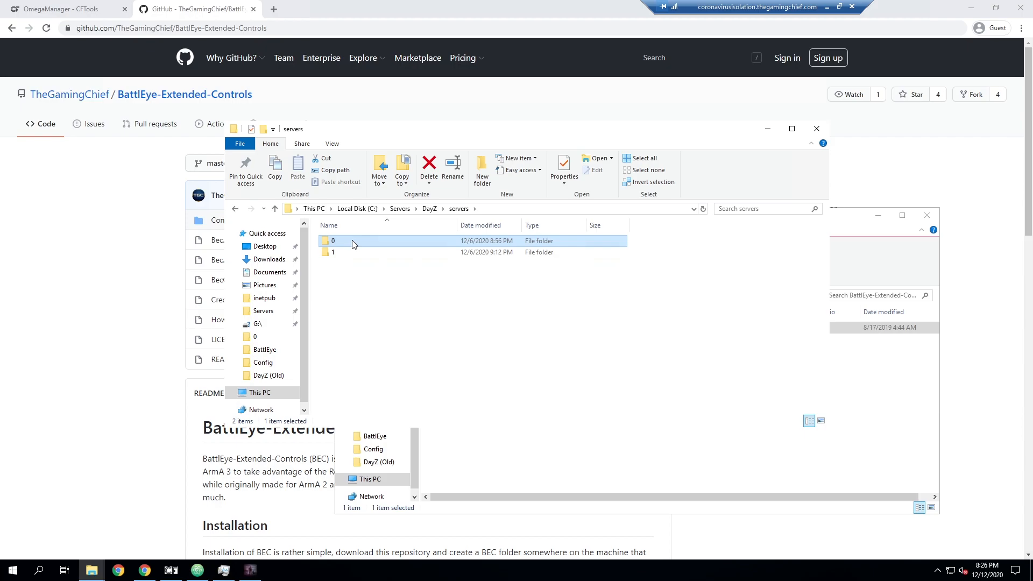
double_click(352, 243)
left_click(377, 343)
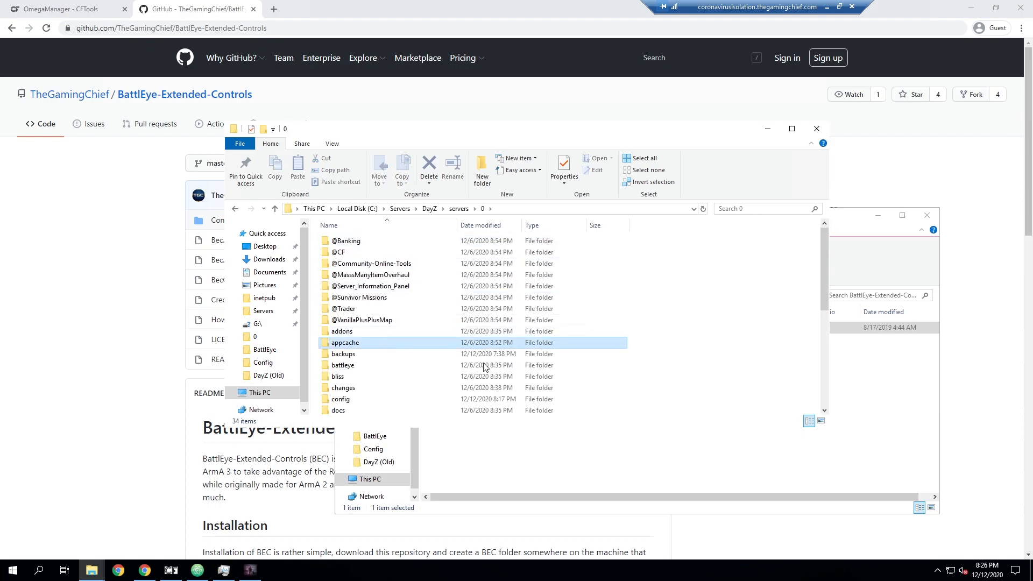
- Copy the BattlEye-Extended-Controls-master folder from the archive into server folder 0 and close the archive window
left_click(527, 466)
left_click_drag(623, 218, 686, 338)
left_click(541, 448)
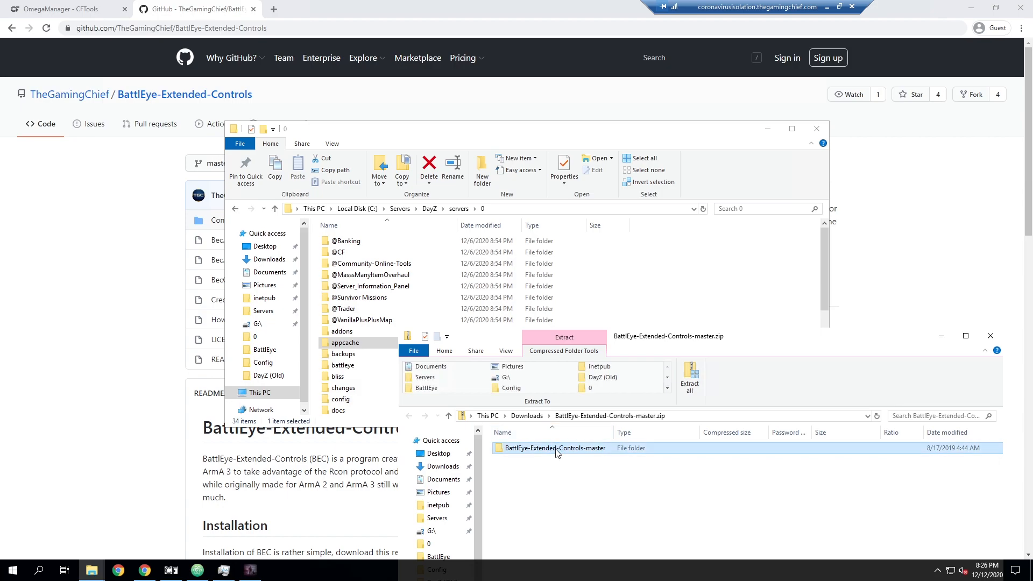
double_click(550, 449)
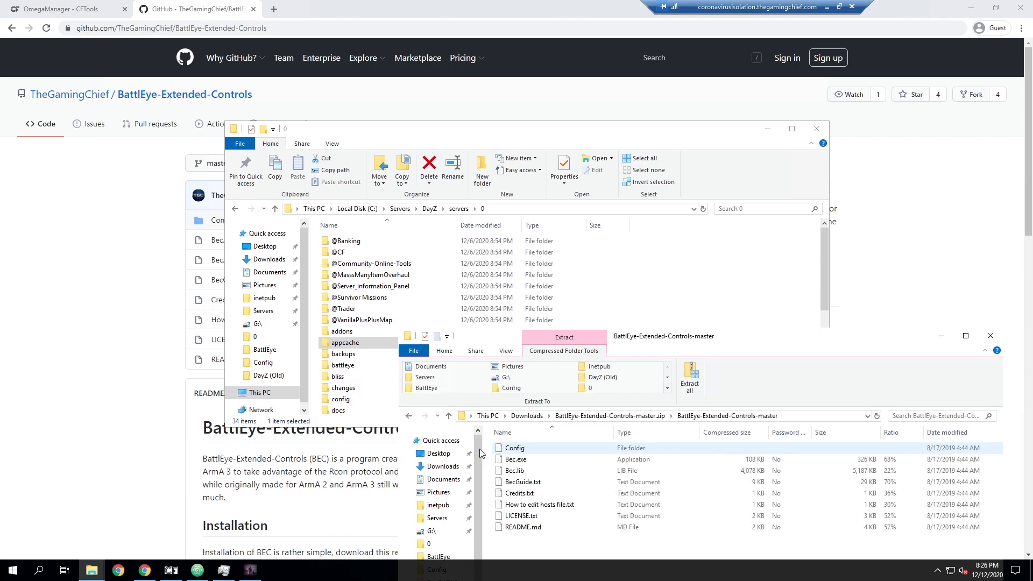
left_click(409, 416)
left_click_drag(538, 448, 696, 280)
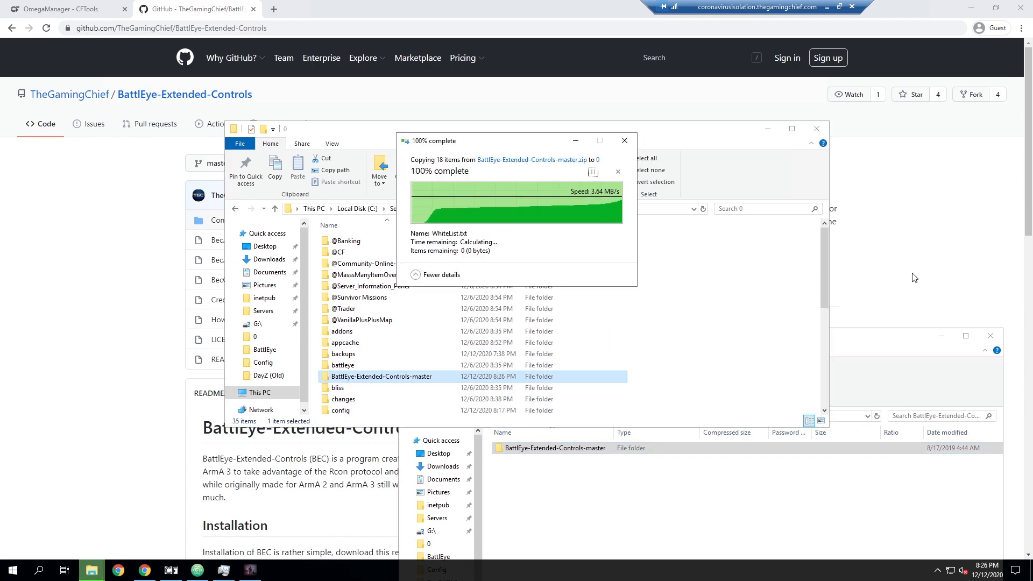
left_click(988, 336)
left_click(989, 337)
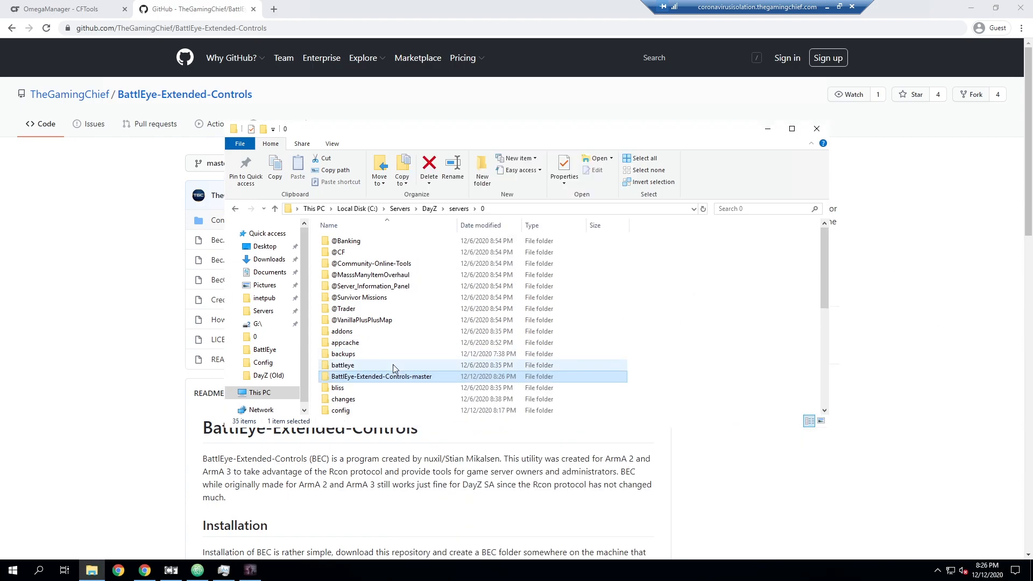
- Rename the copied BattlEye-Extended-Controls-master folder as BEC and open it
key("F2")
type("BEC")
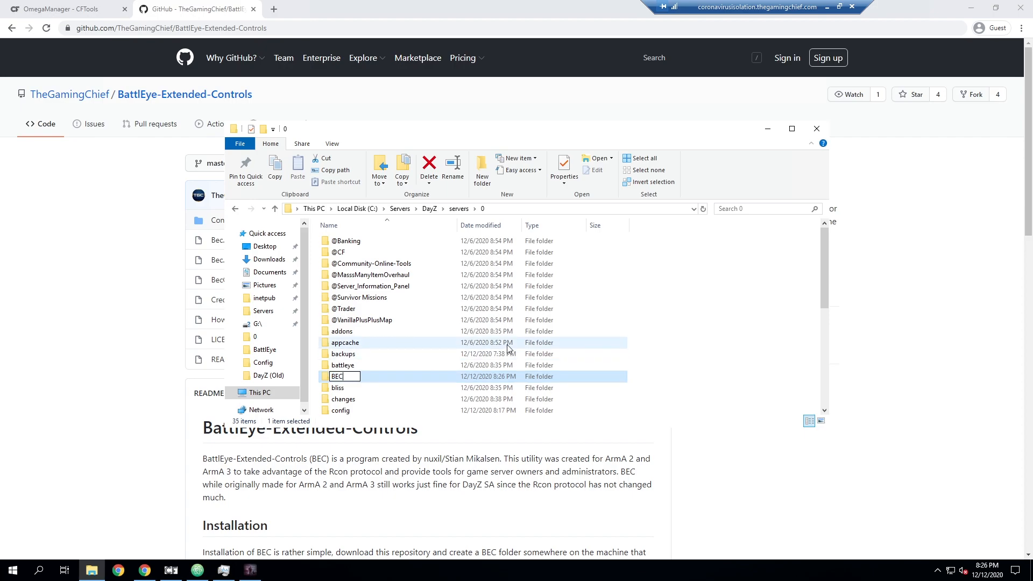
key("Return")
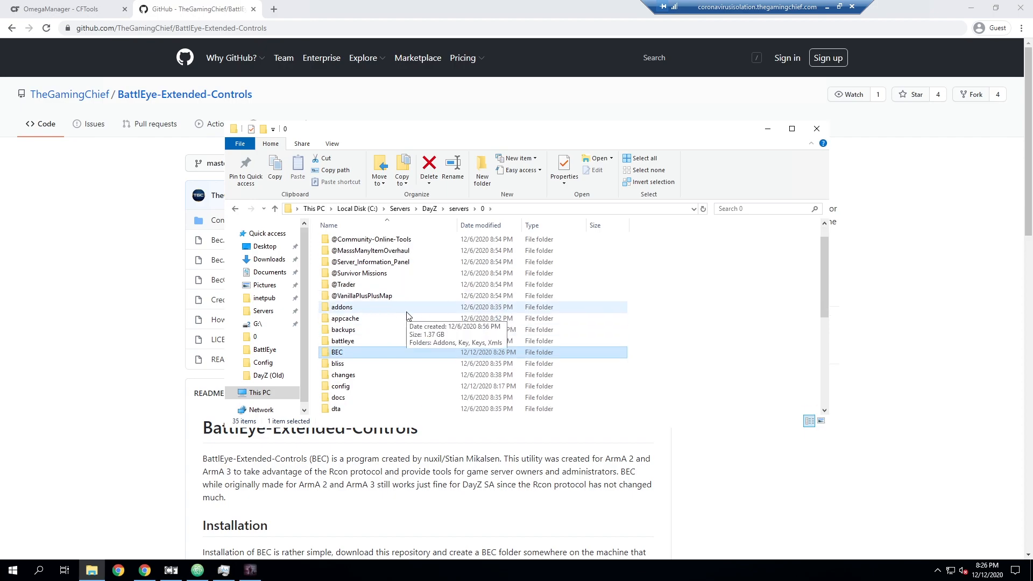
scroll(380, 349, "down", 1)
double_click(380, 350)
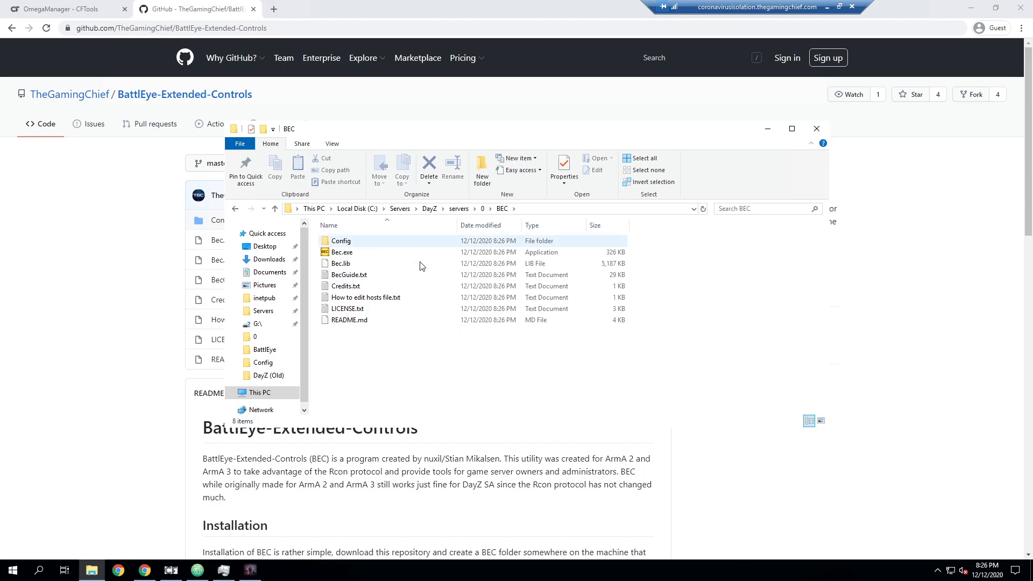
- Shut down TGC's Test Server #1 from the OmegaManager dashboard in the browser
left_click(69, 8)
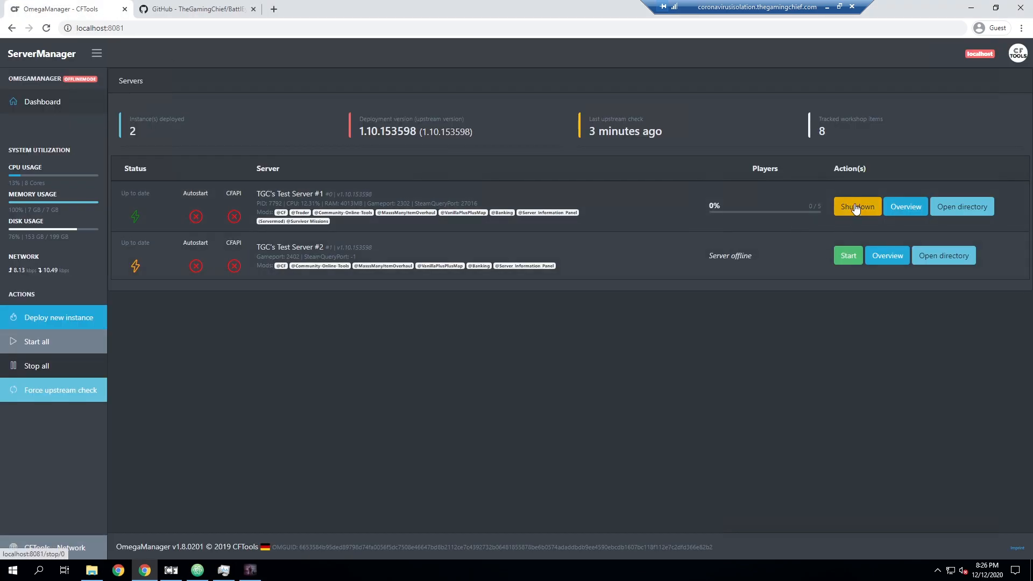
left_click(853, 210)
left_click(569, 91)
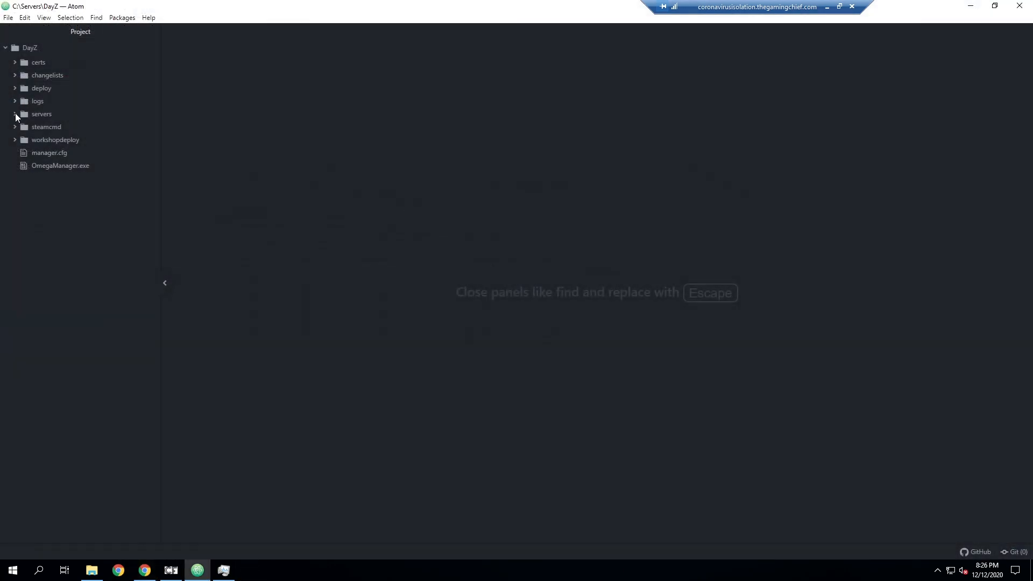
- In Atom, expand server 0's BEC folder and read through the setup instructions in BecGuide.txt
left_click(15, 113)
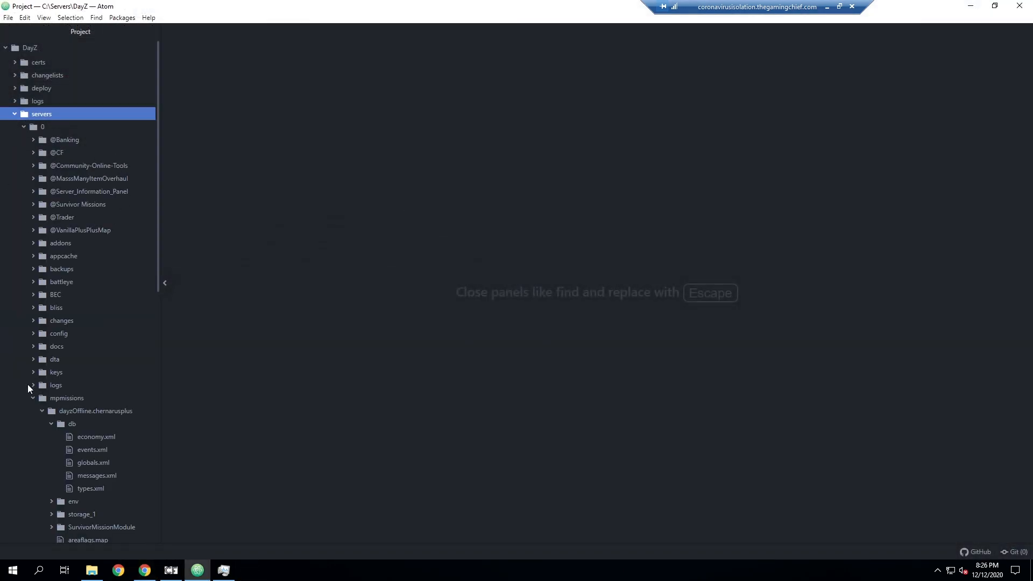
left_click(32, 398)
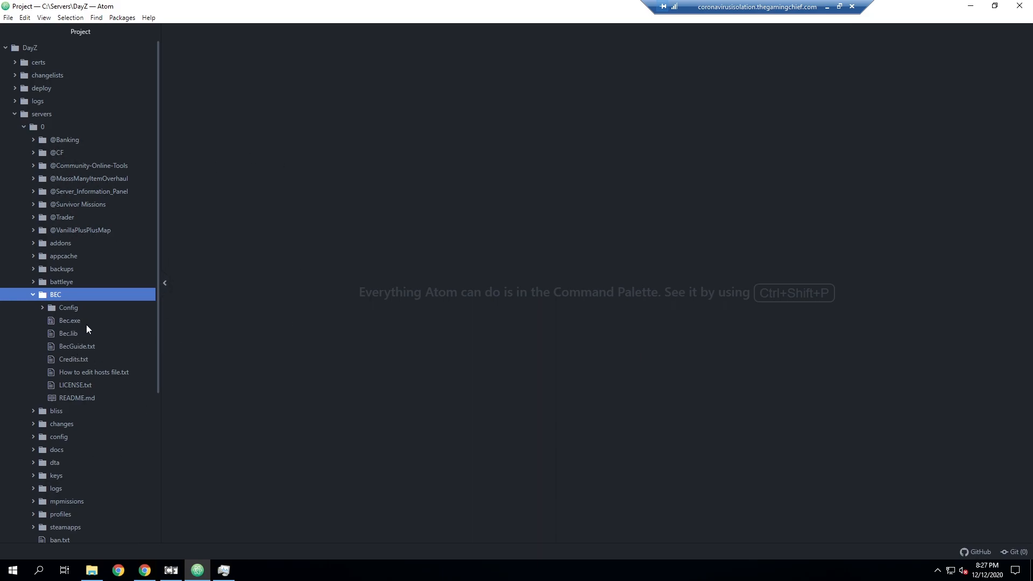
left_click(77, 346)
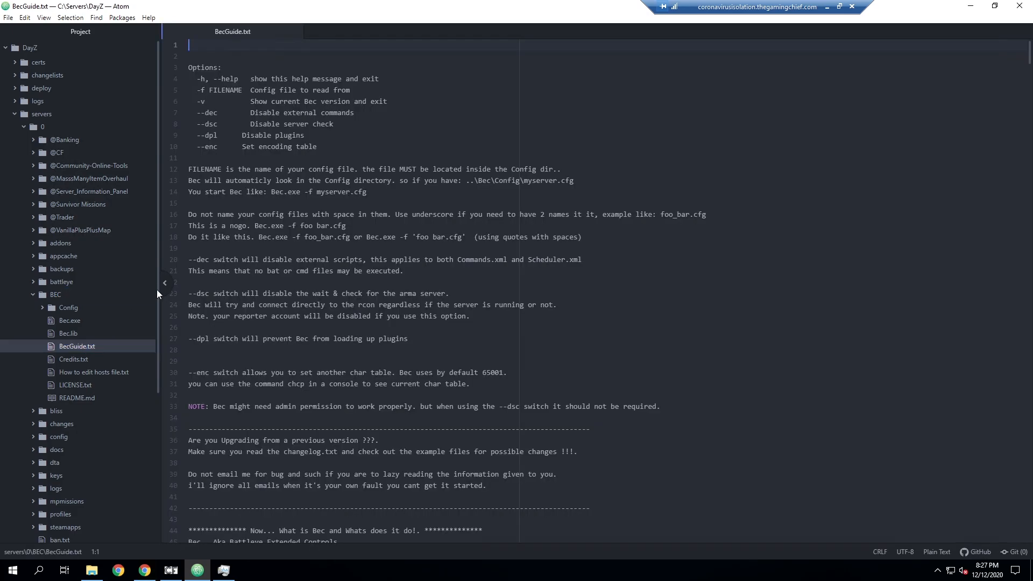
scroll(363, 343, "down", 10)
scroll(363, 342, "down", 20)
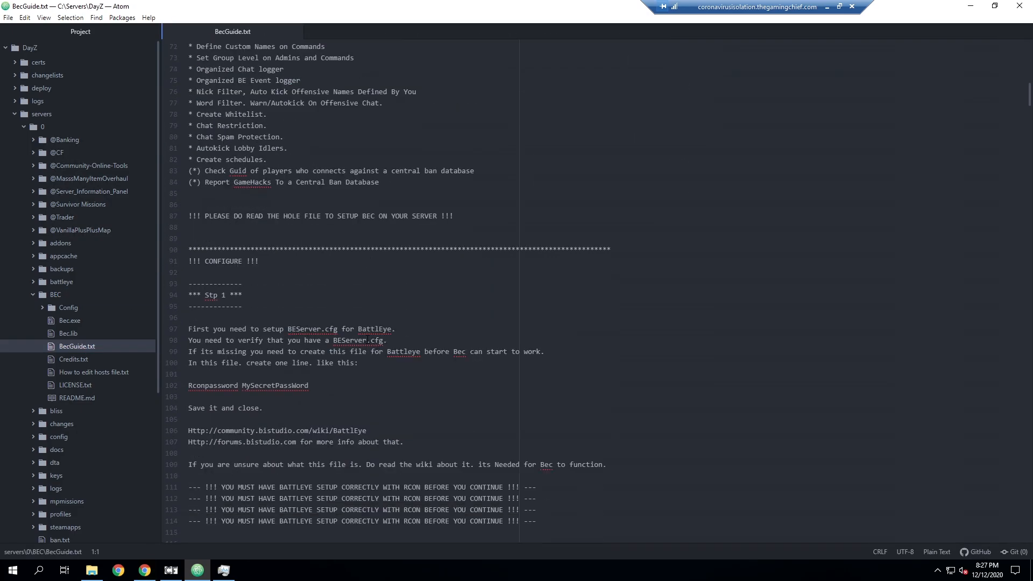
scroll(358, 329, "down", 5)
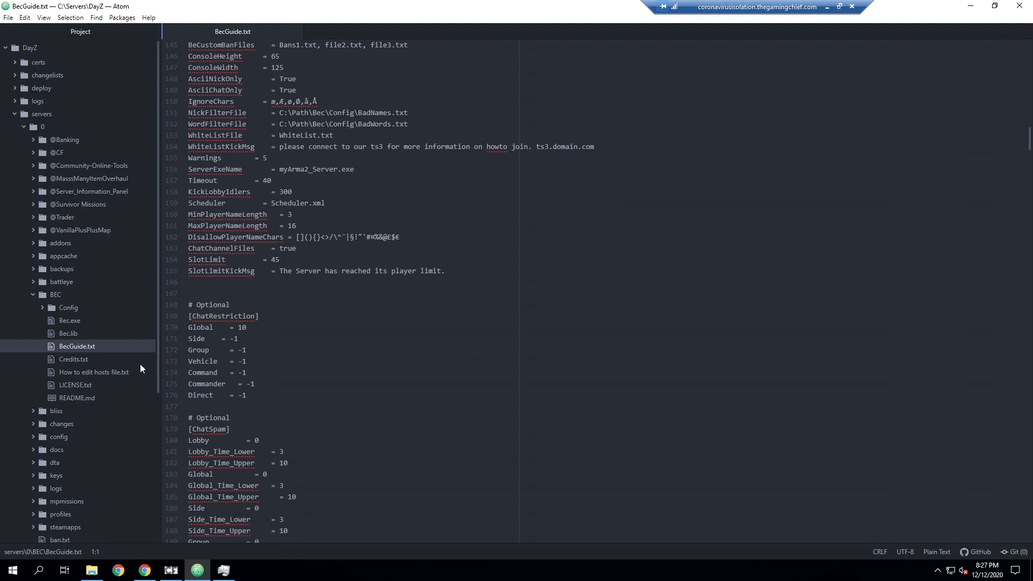
- Review Credits.txt, the hosts entries in How to edit hosts file.txt, and LICENSE.txt in the BEC folder
left_click(109, 358)
left_click(118, 371)
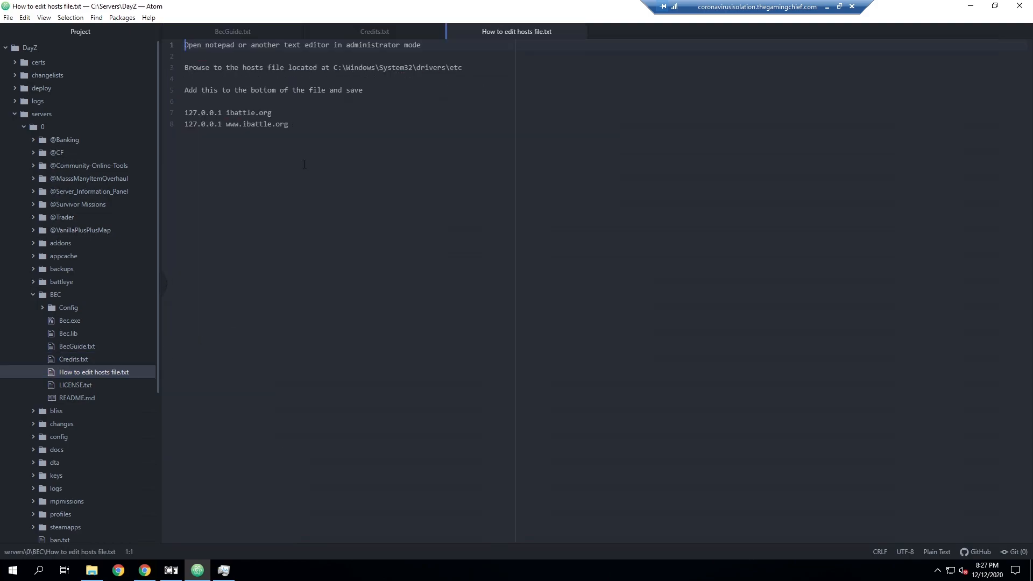
left_click_drag(304, 164, 163, 113)
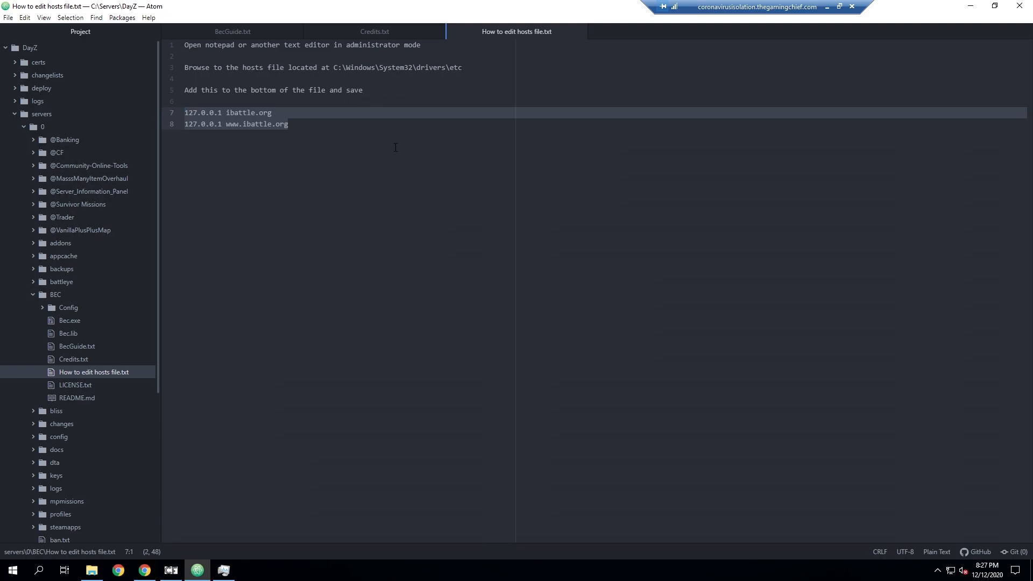
left_click(333, 153)
left_click(82, 388)
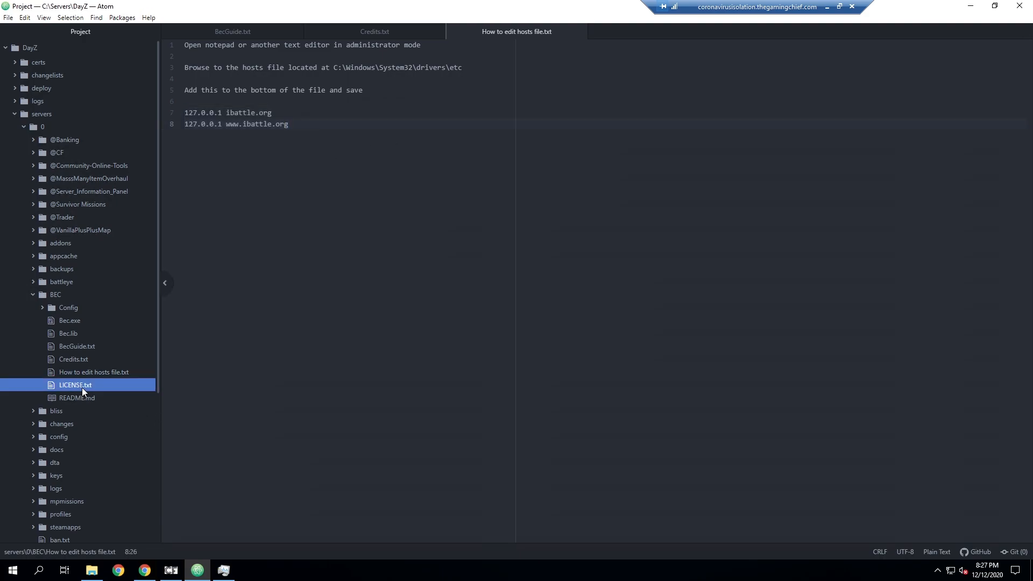
scroll(423, 201, "down", 1)
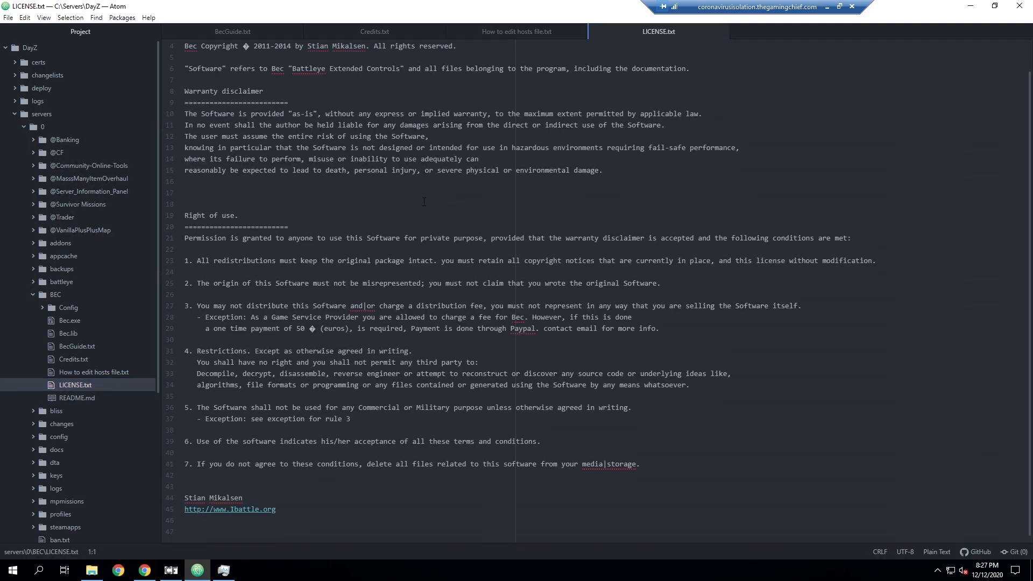
- Read through README.md in the BEC folder, close it, and expand the Config folder to view its files
left_click(103, 398)
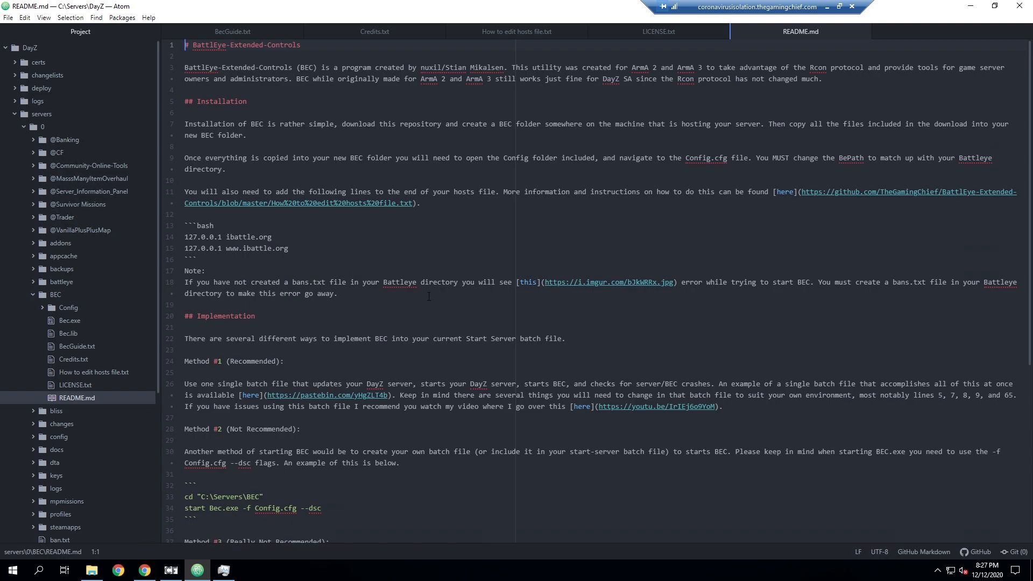
scroll(428, 297, "down", 5)
scroll(894, 42, "up", 5)
left_click(860, 32)
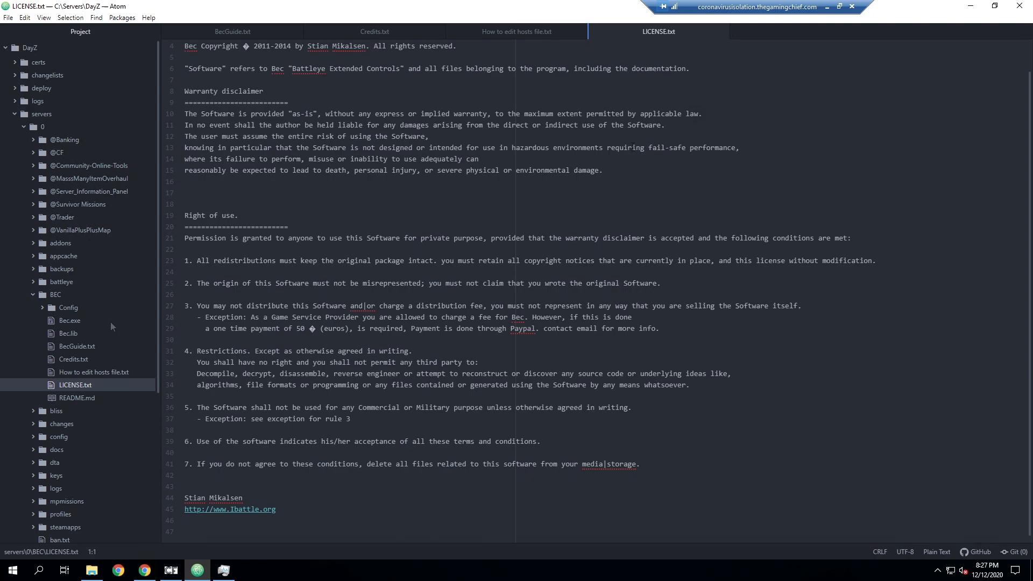
left_click(44, 307)
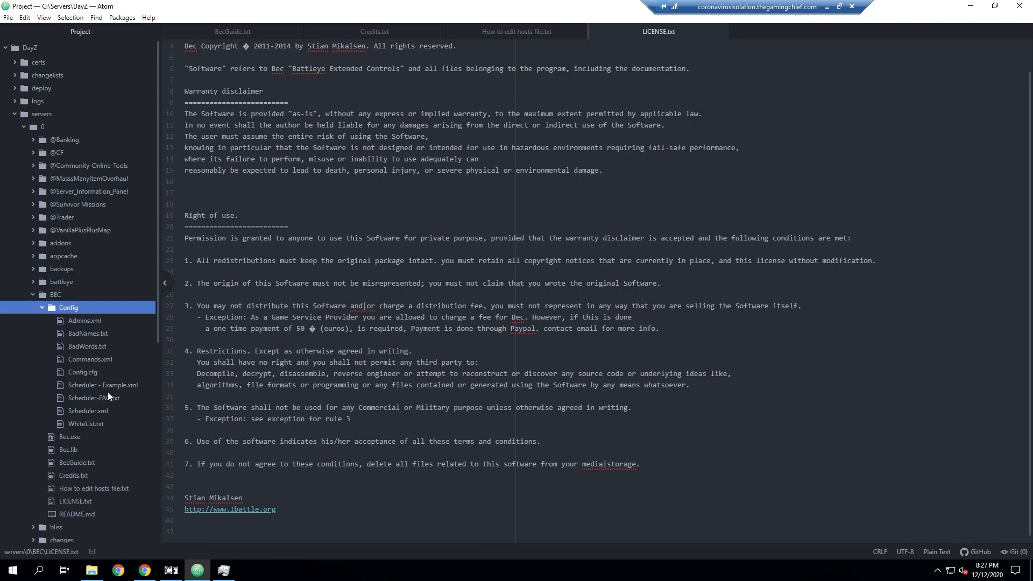
scroll(95, 372, "down", 2)
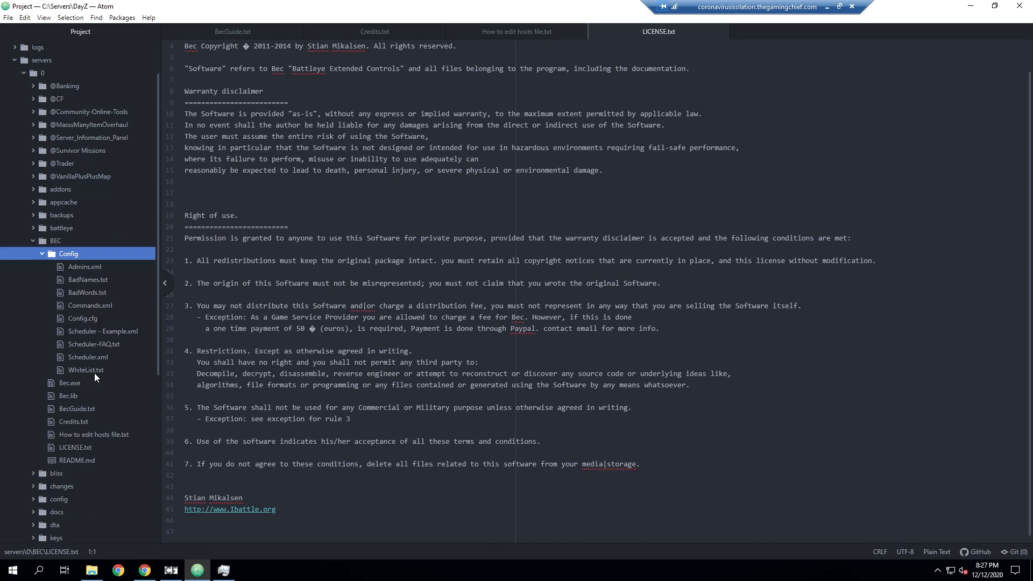
left_click(89, 437)
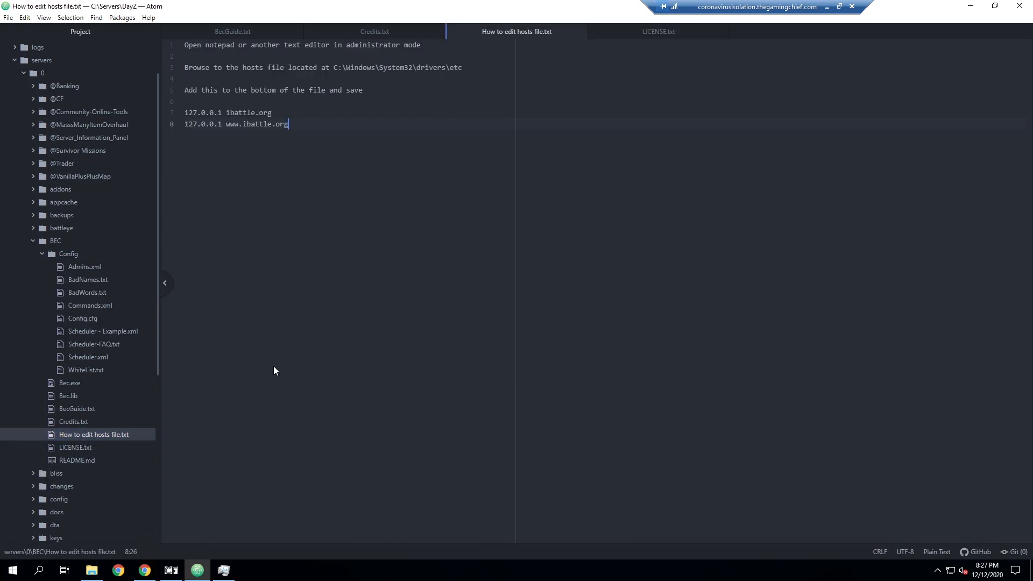
left_click_drag(350, 133, 178, 121)
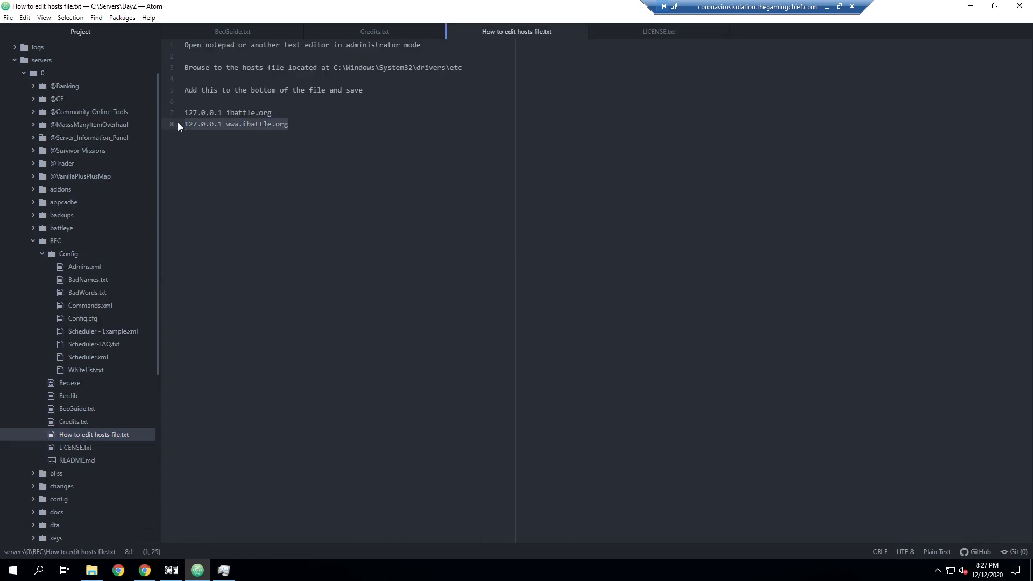
left_click(294, 135)
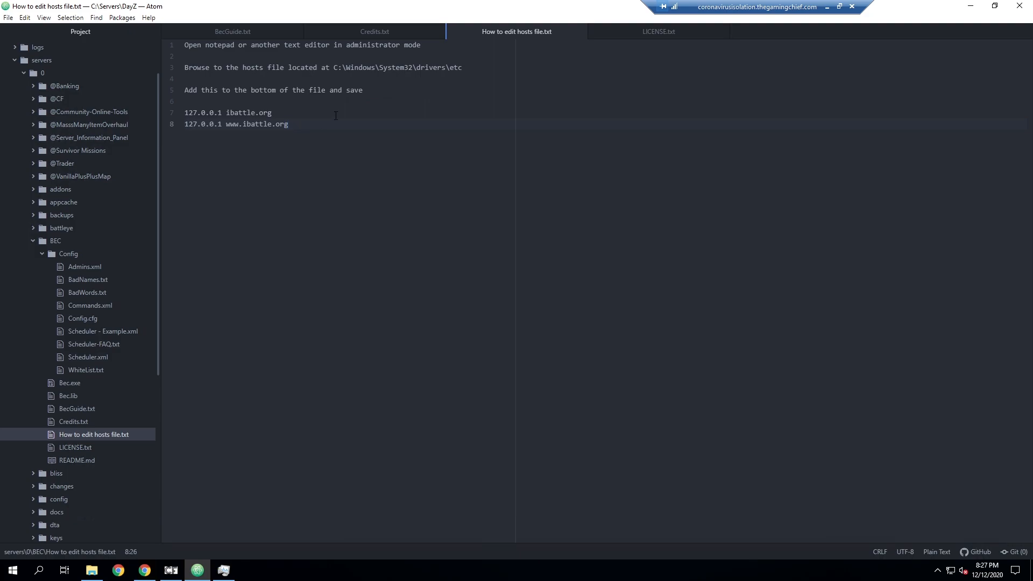
left_click_drag(290, 124, 176, 117)
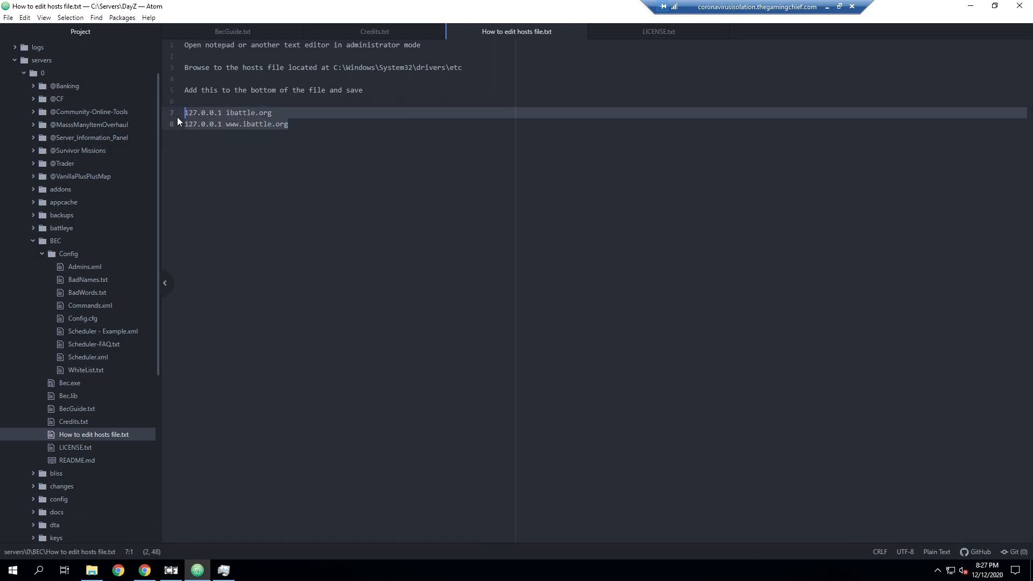
left_click(336, 142)
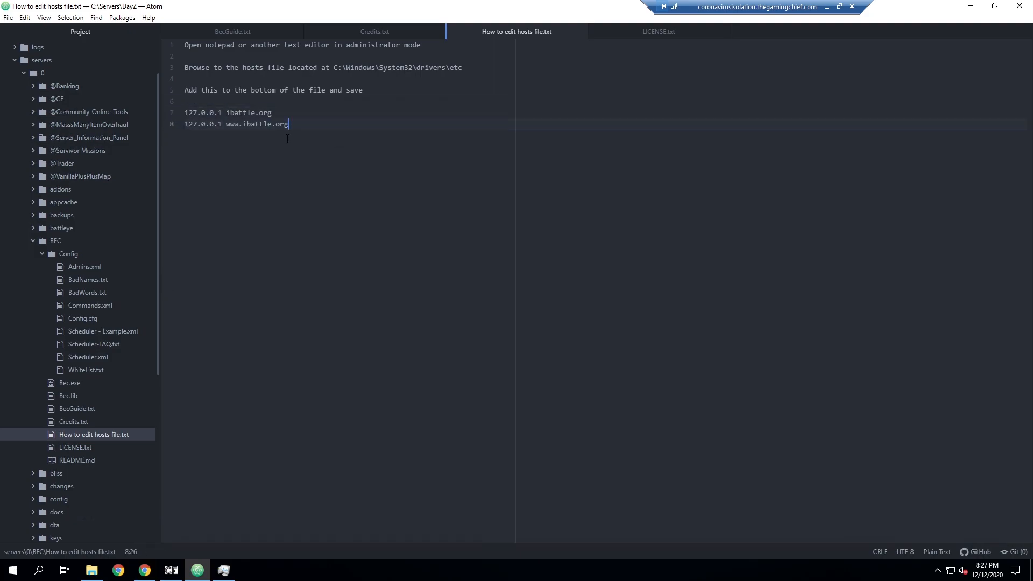
left_click(237, 126)
double_click(236, 124)
left_click(247, 124)
- Copy the path C:\Windows\System32\drivers\etc from the instructions and go to that folder in File Explorer
left_click_drag(464, 67, 333, 67)
left_click(463, 67)
mouse_move(463, 67)
left_mouse_down()
mouse_move(321, 68)
mouse_move(462, 67)
left_mouse_up()
key("ctrl+c")
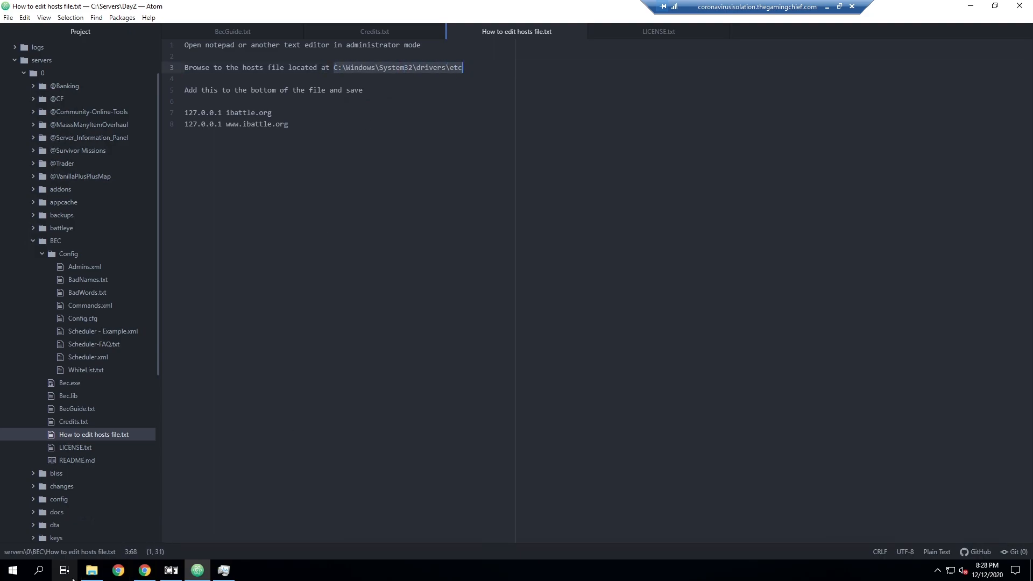
left_click(91, 571)
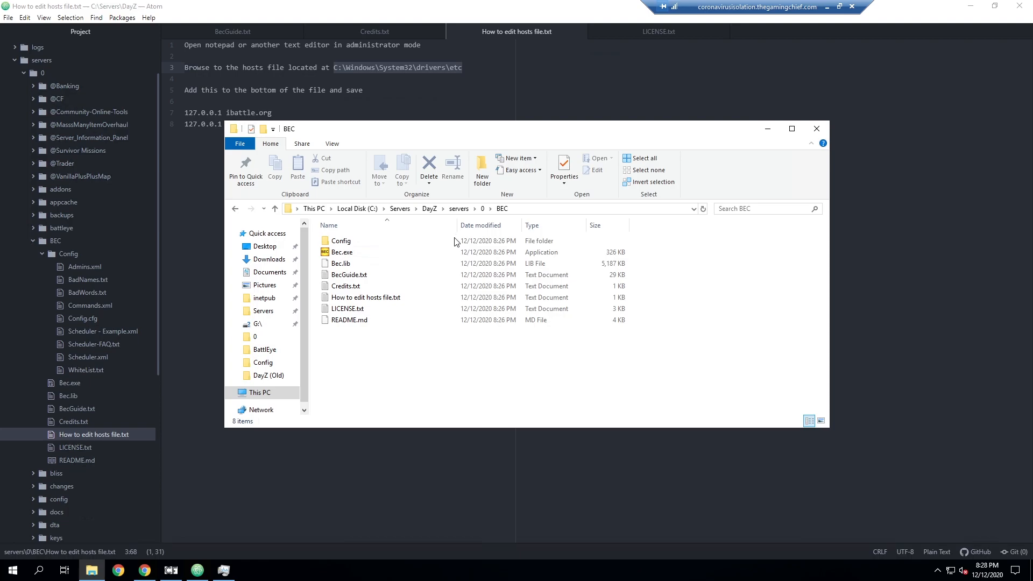
left_click(558, 214)
key("ctrl+v")
key("Return")
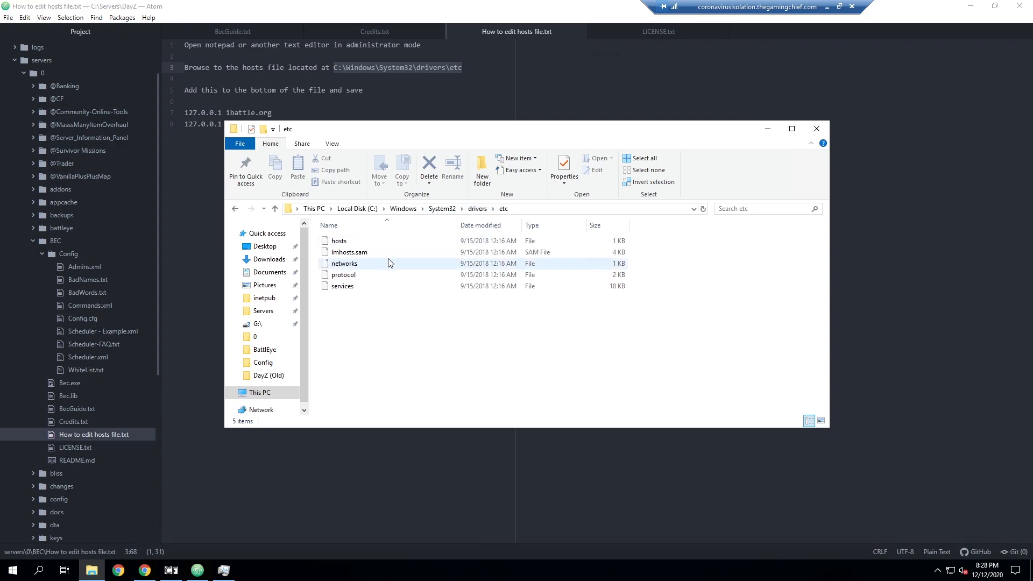
left_click(360, 243)
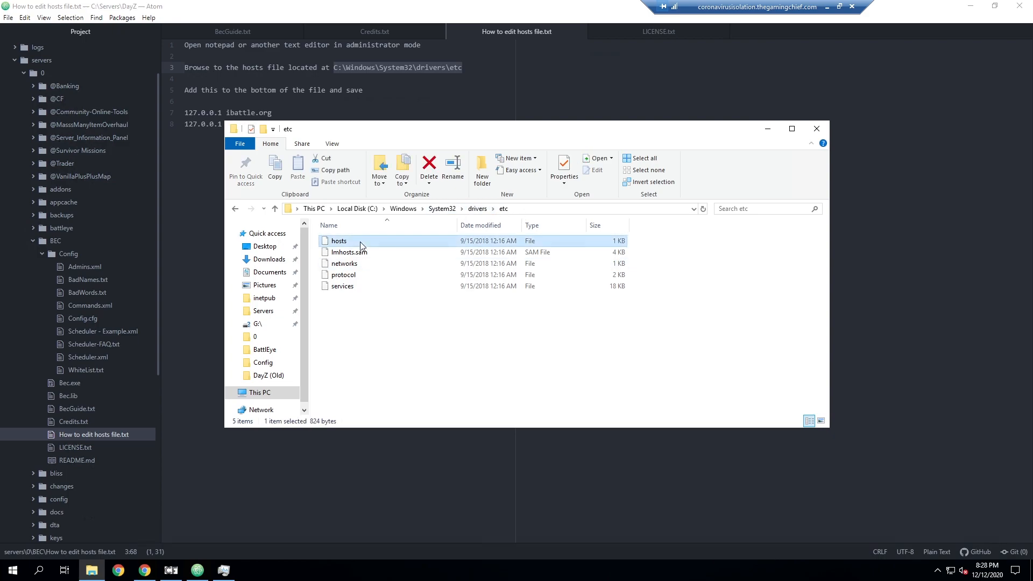
right_click(350, 243)
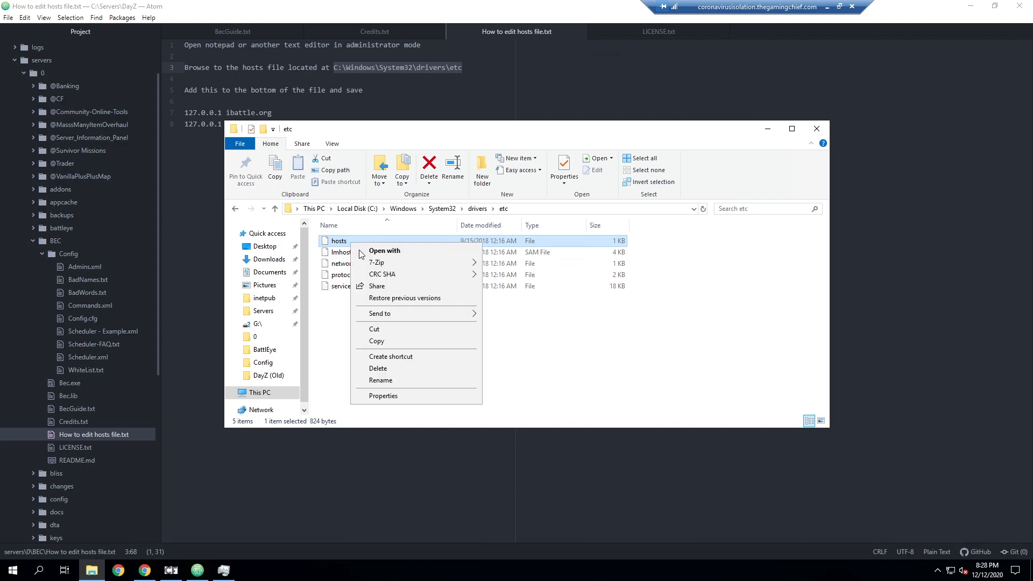
left_click(360, 252)
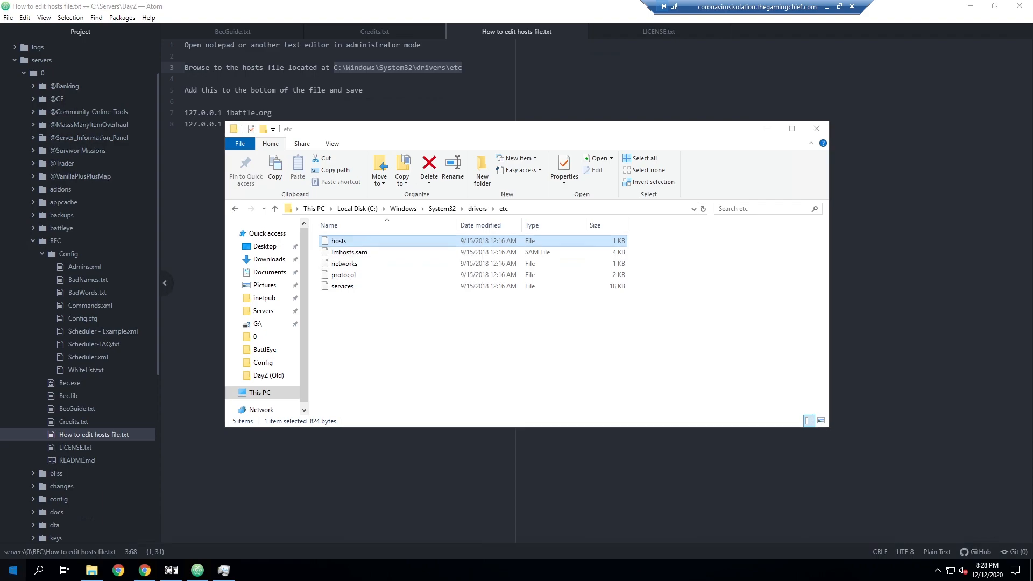
- Launch Notepad as administrator and move its window clear of the etc folder's file list
left_click(11, 569)
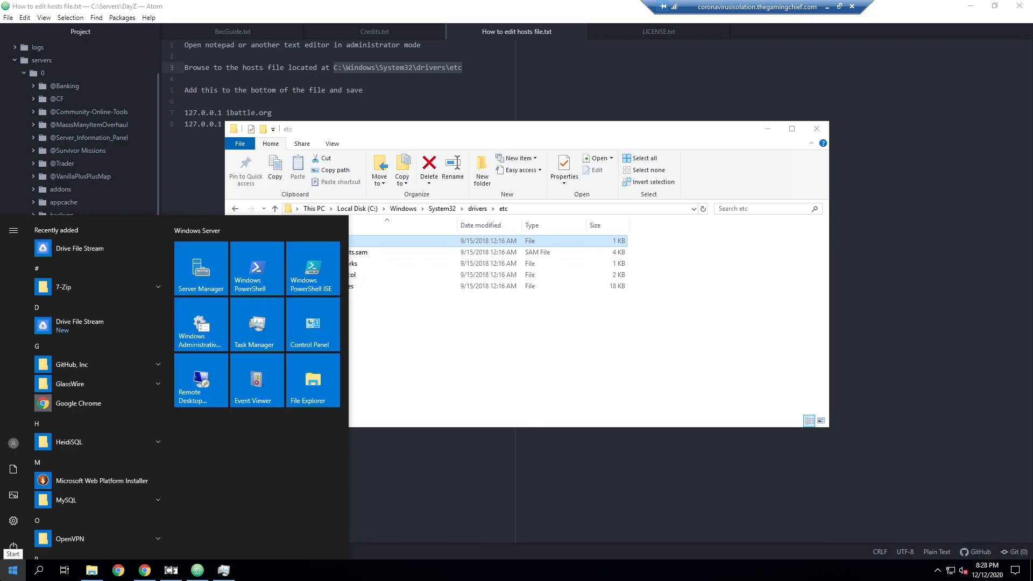
type("note")
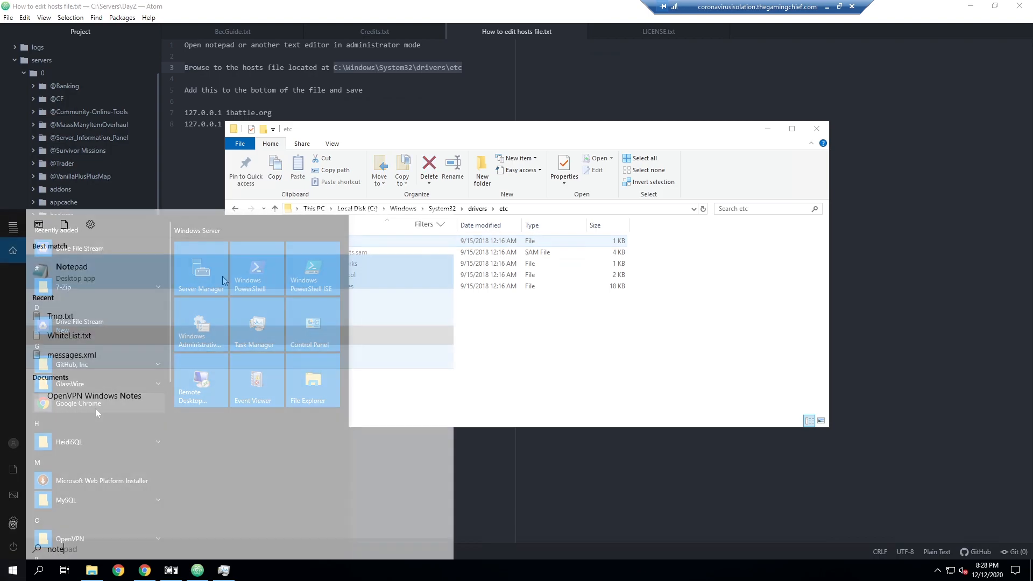
right_click(98, 273)
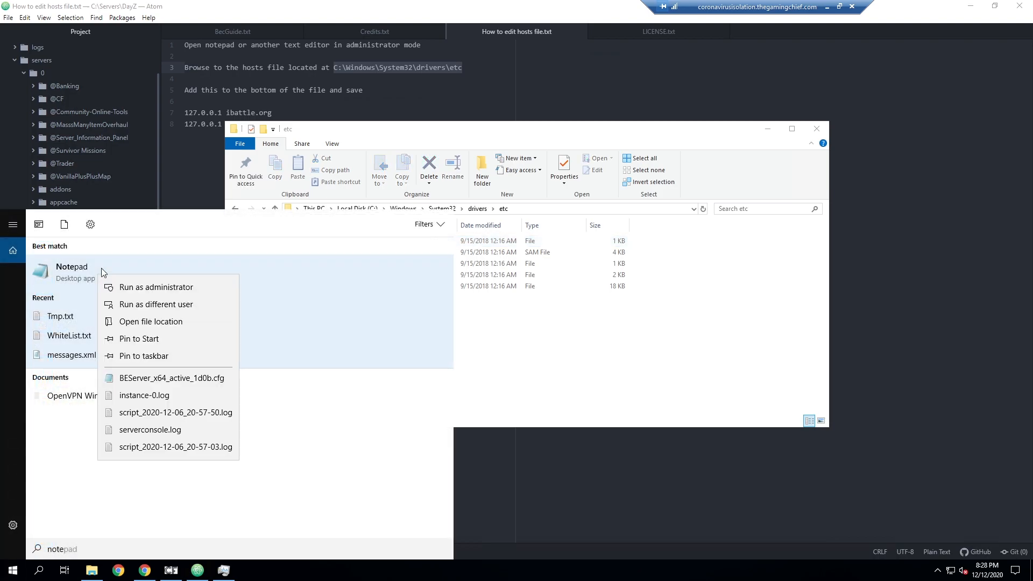
left_click(133, 288)
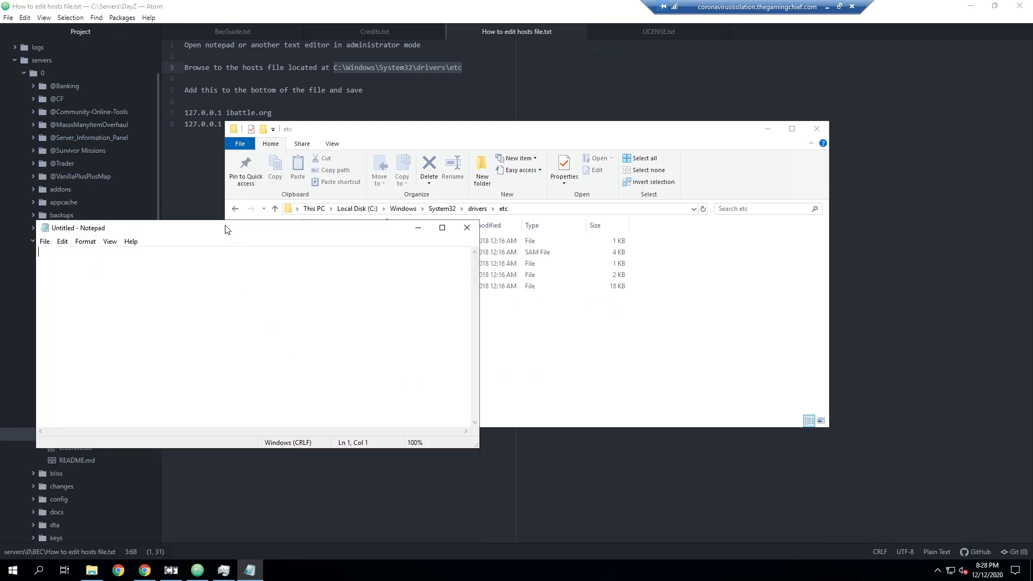
left_click_drag(226, 228, 756, 298)
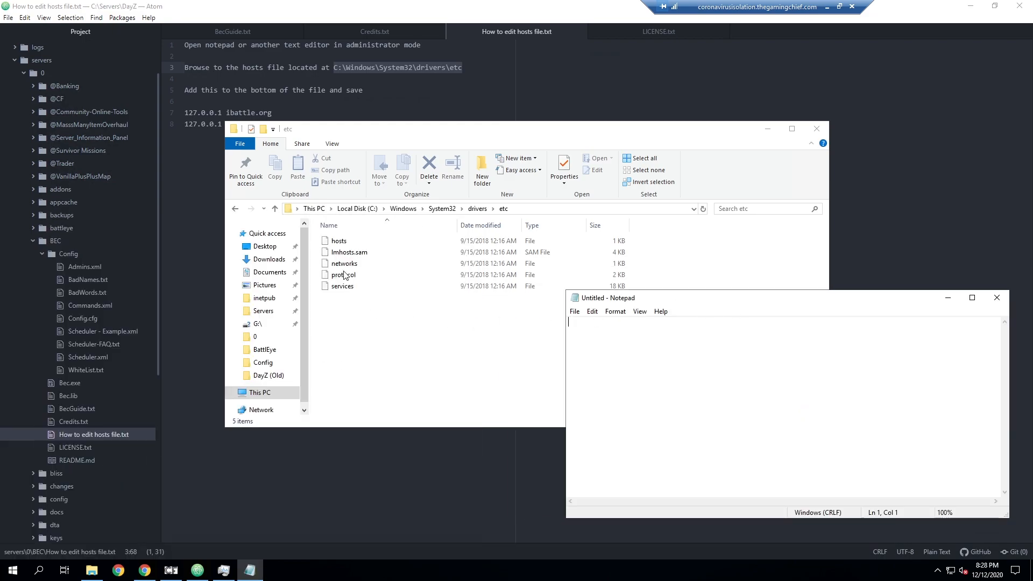
- Start opening a file in Notepad and browse to C:\Windows\System32\drivers\etc using the path copied from File Explorer
left_click(575, 312)
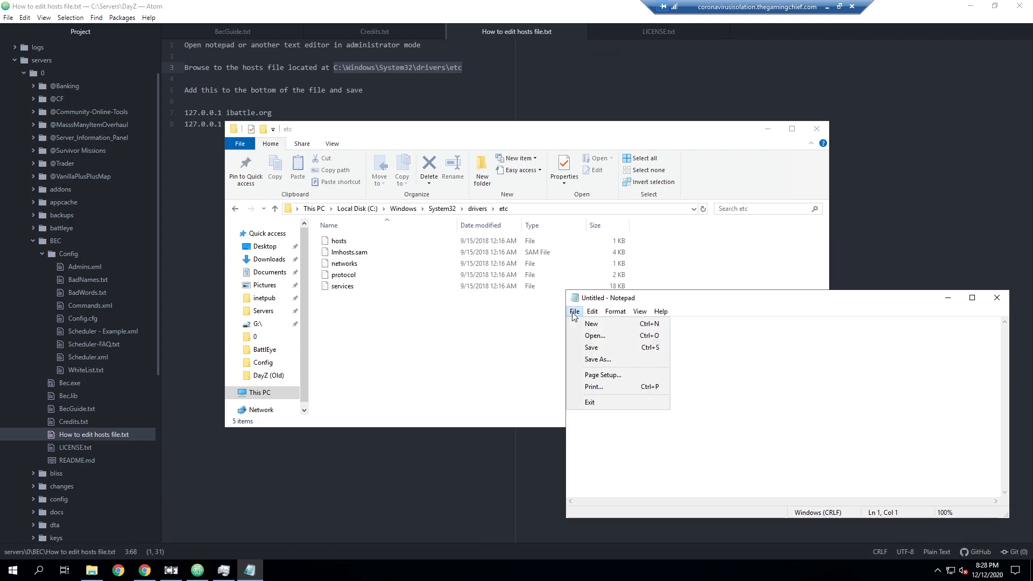
left_click(595, 335)
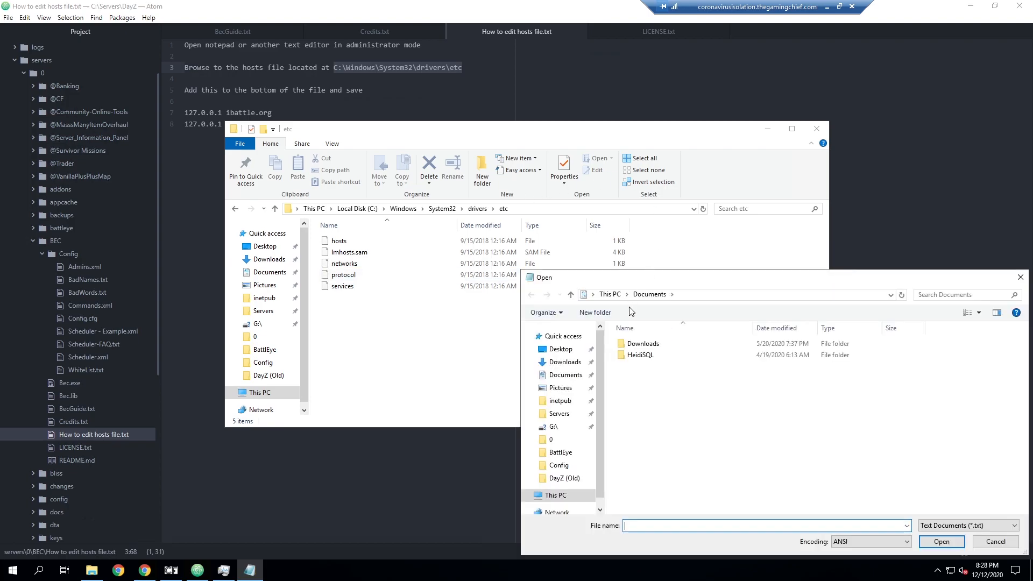
left_click(591, 210)
key("ctrl+c")
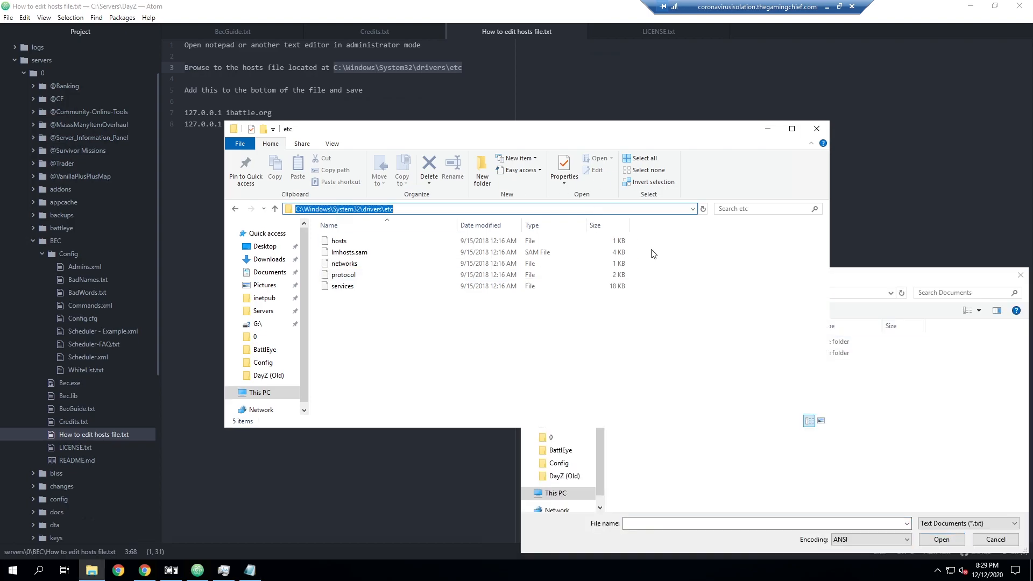
left_click(895, 404)
left_click(770, 293)
key("ctrl+v")
key("Return")
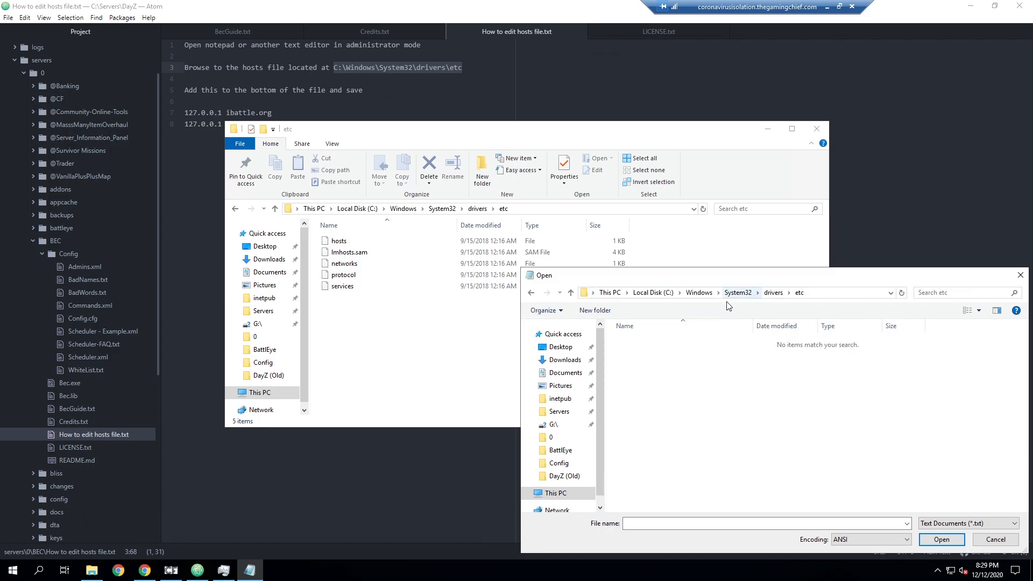
- Set the file type filter to All Files (*.*) and open the hosts file
left_click(957, 524)
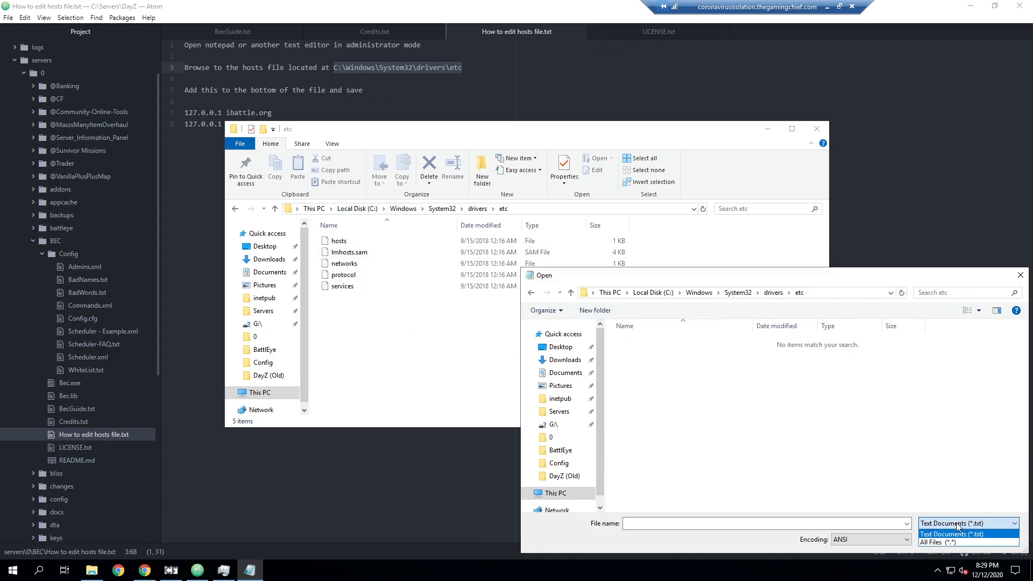
left_click(933, 542)
left_click(630, 342)
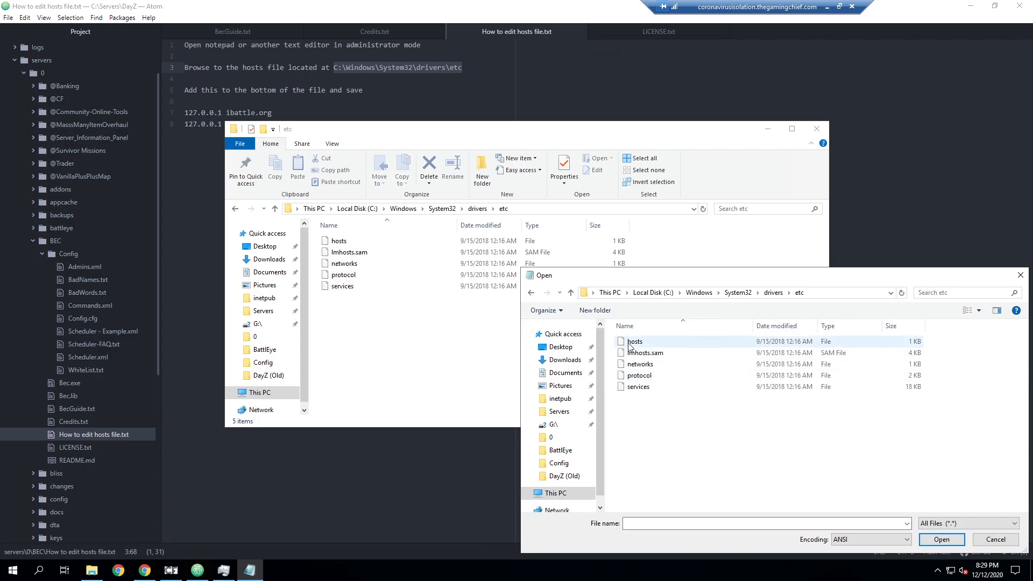
double_click(652, 338)
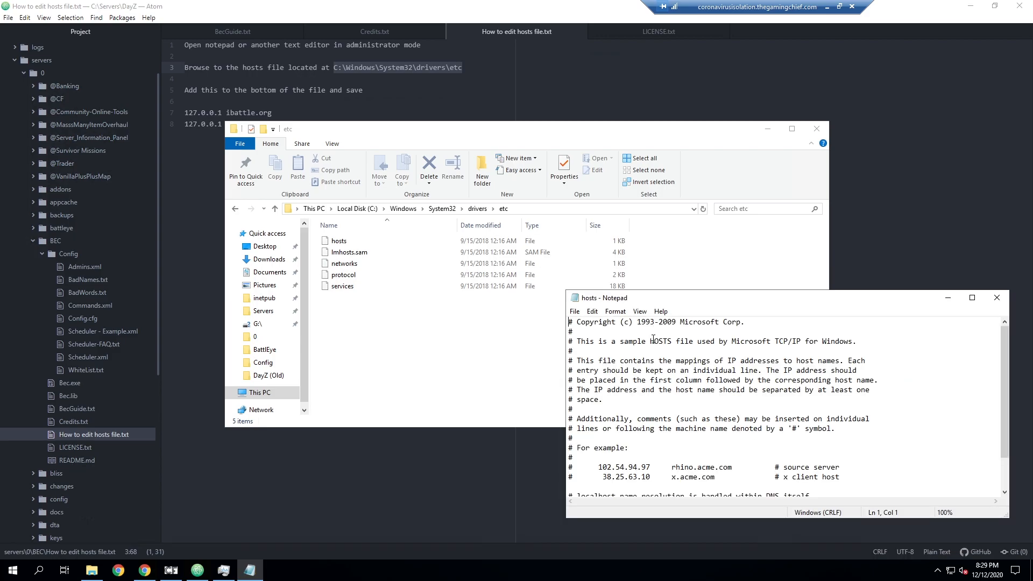
scroll(679, 457, "down", 2)
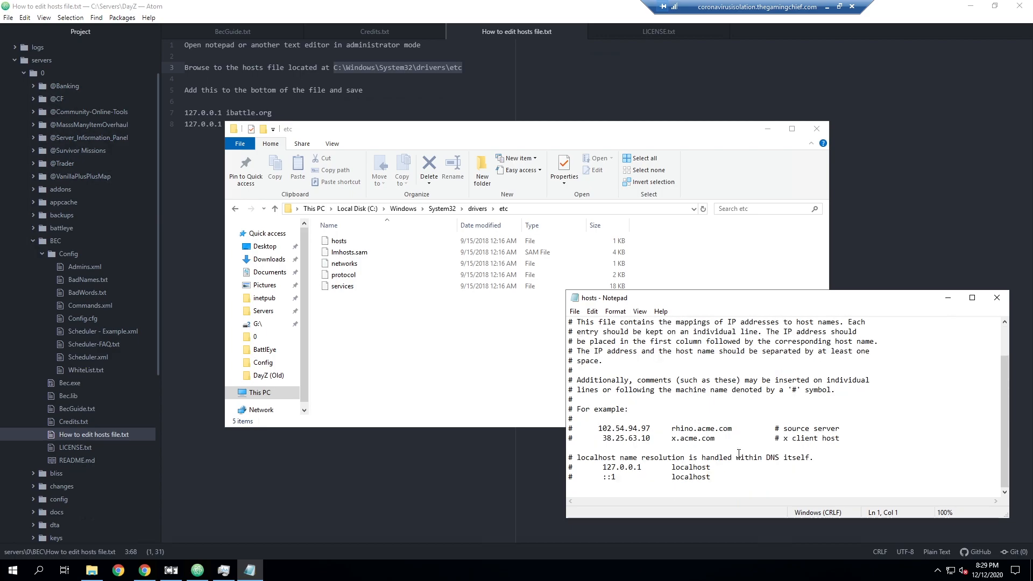
left_click(867, 188)
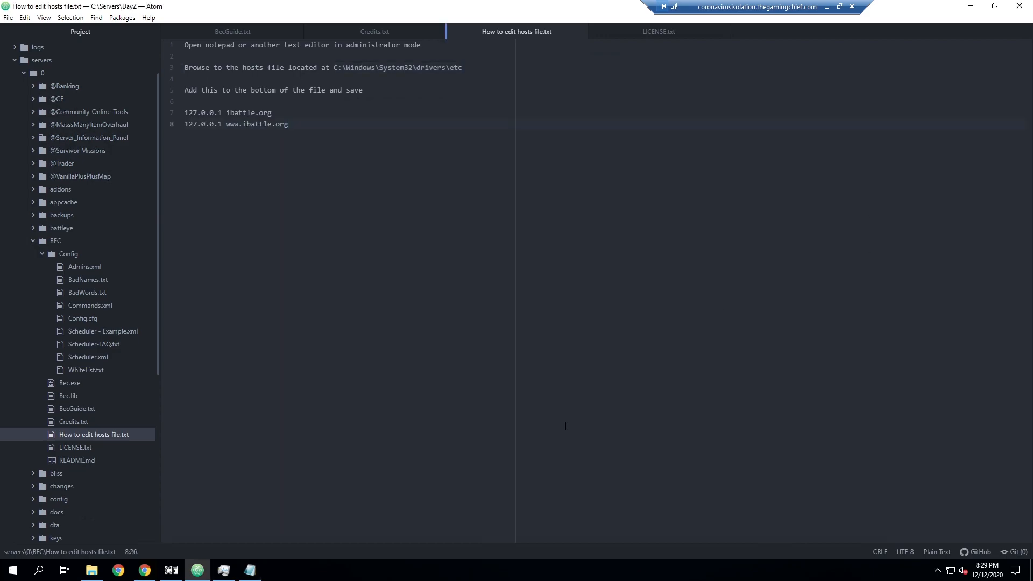
left_click(250, 570)
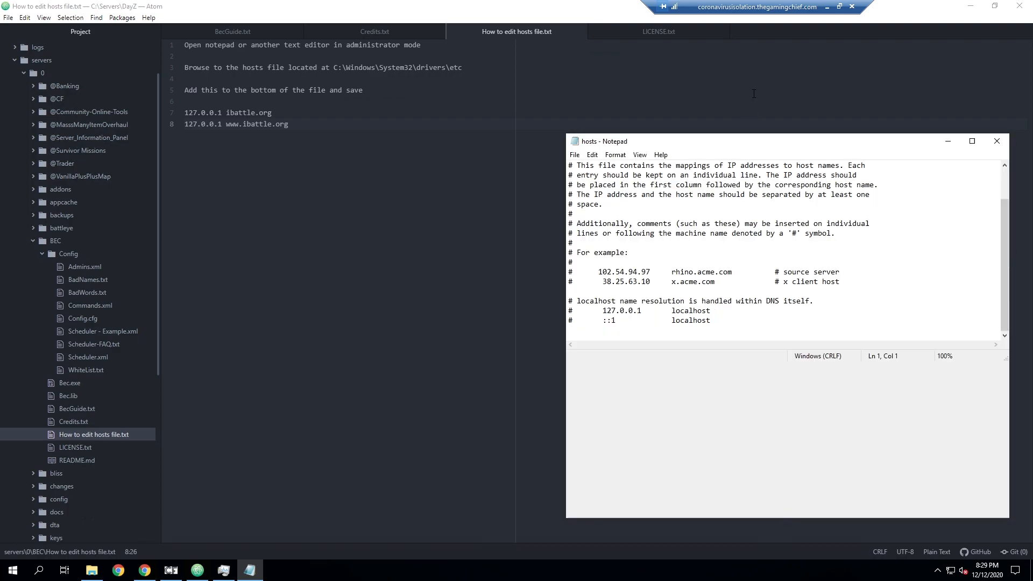
left_click(575, 363)
left_click(311, 114)
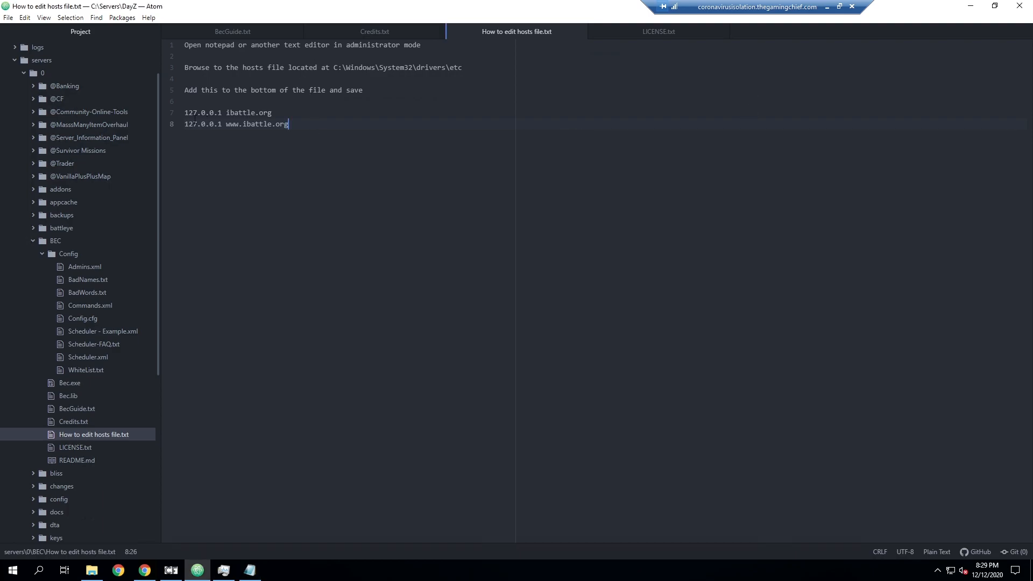
left_click_drag(306, 124, 161, 113)
key("ctrl+c")
left_click(249, 570)
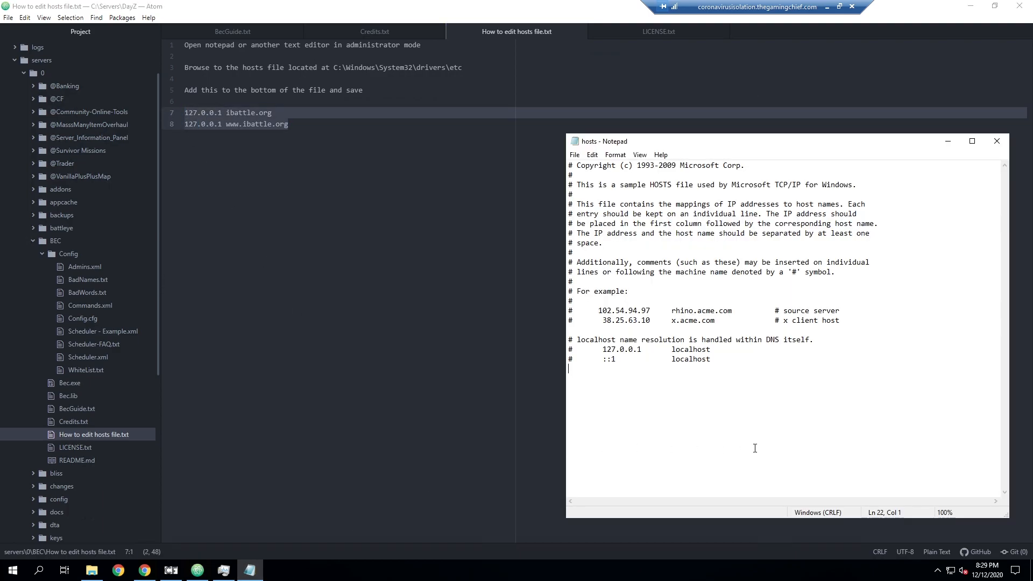
key("ctrl+v")
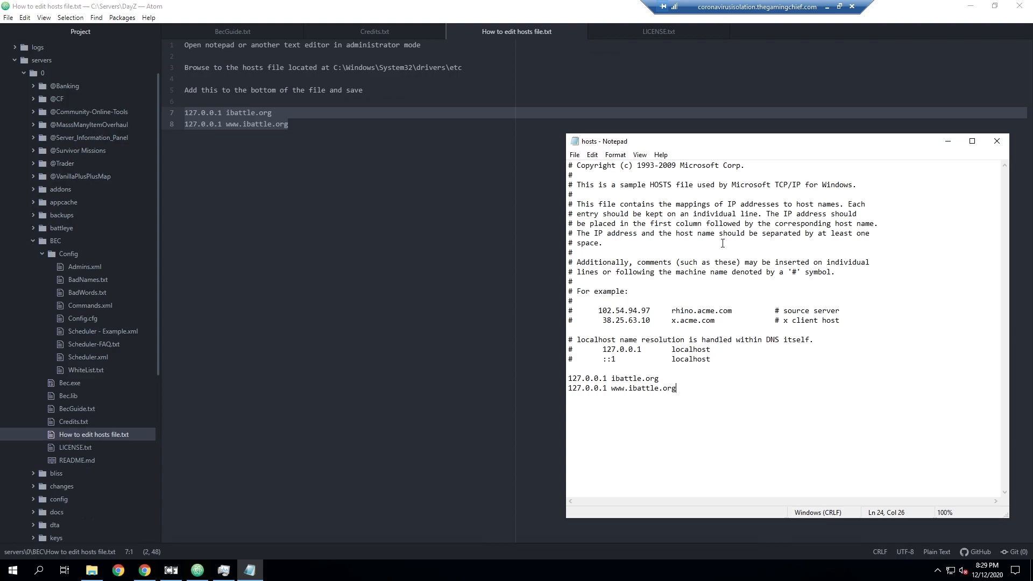
left_click_drag(678, 388, 543, 371)
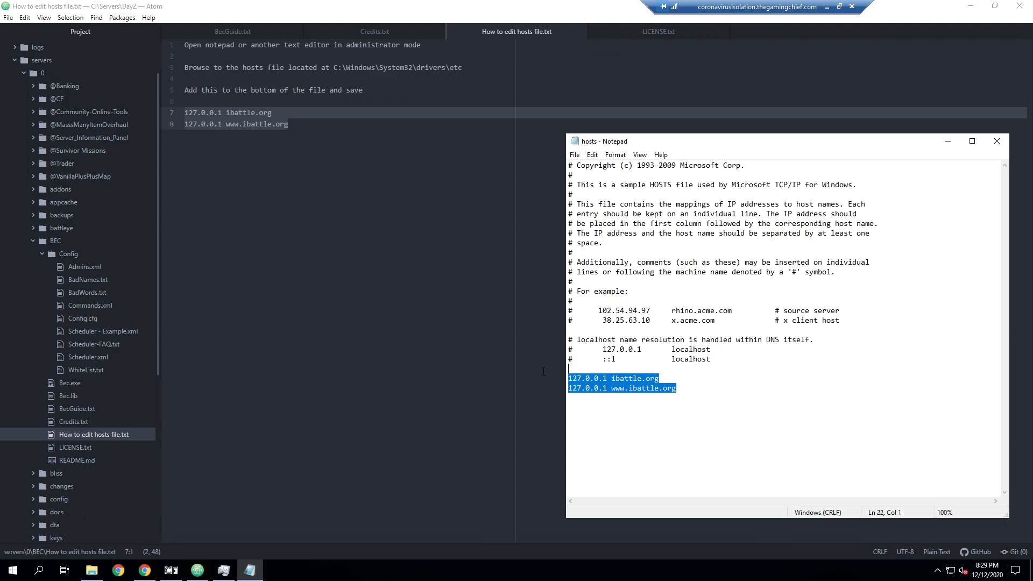
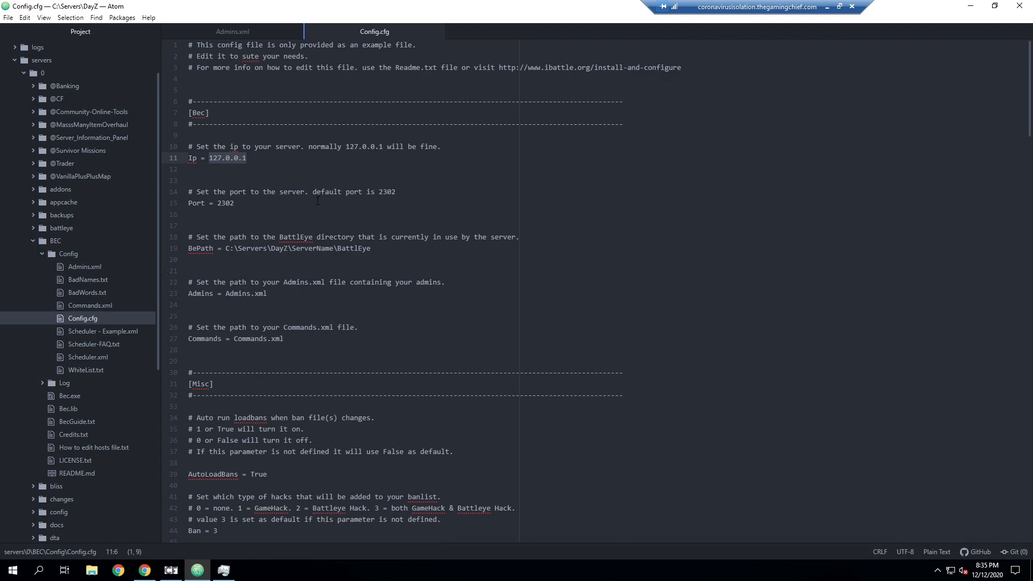
- Check the Port and BePath entries in the [Bec] section of Config.cfg
left_click(294, 205)
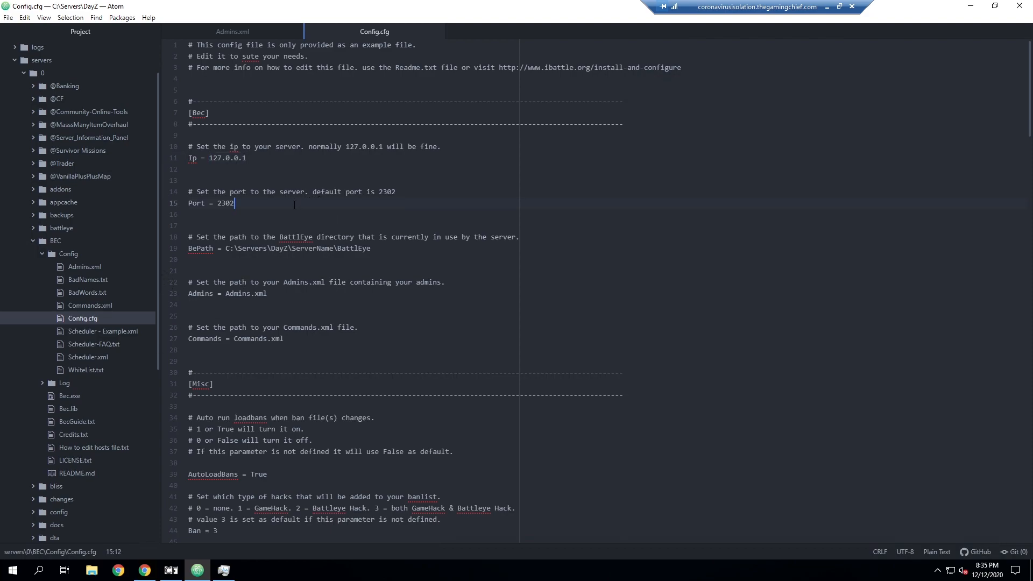
left_click_drag(218, 203, 243, 203)
left_click(244, 205)
double_click(259, 246)
left_click(263, 251)
- In File Explorer, browse to C:\Servers\DayZ\servers\0\profiles\BattlEye and copy the folder's path
left_click(91, 570)
left_click(444, 348)
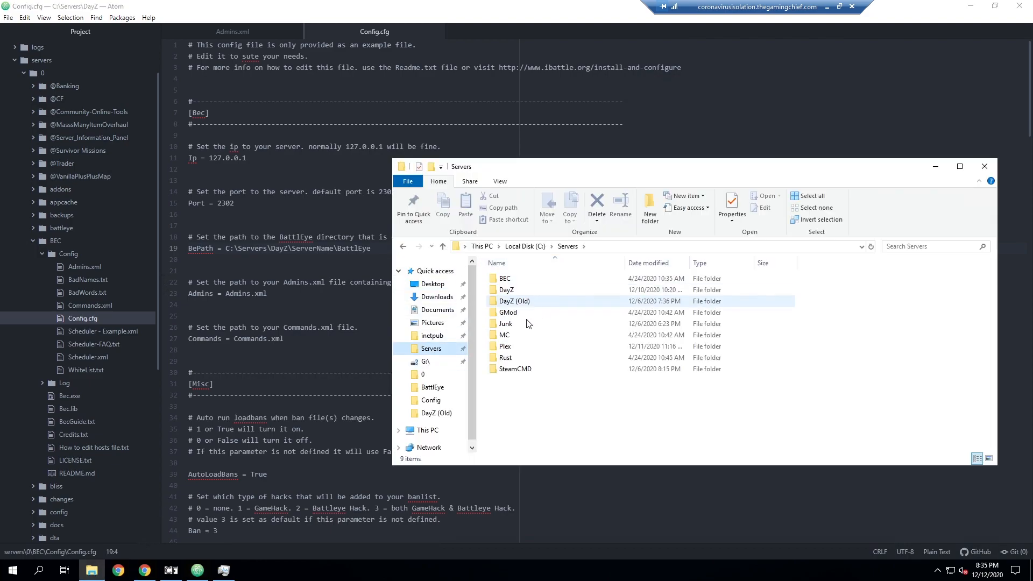
double_click(518, 292)
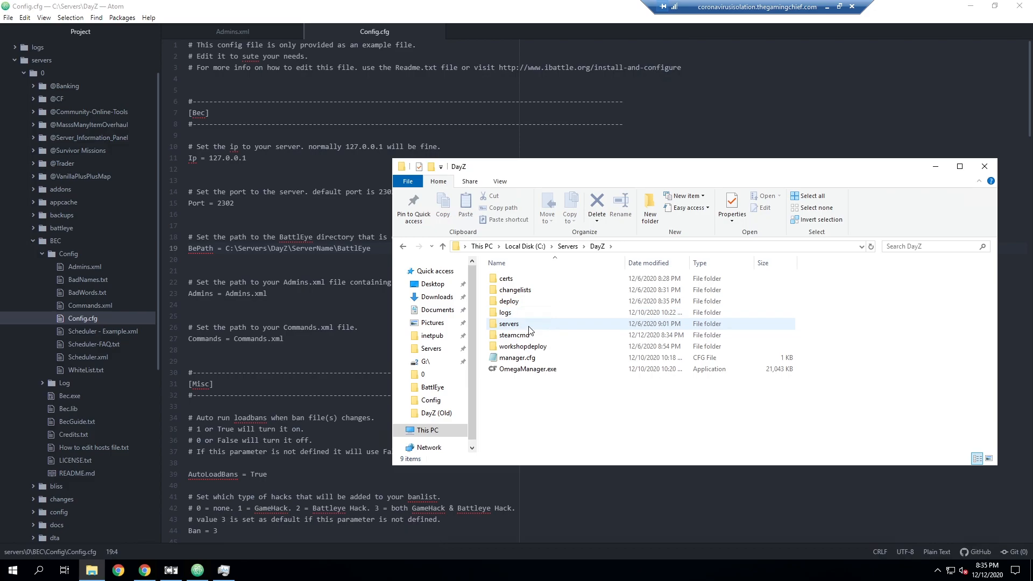
double_click(533, 324)
double_click(535, 278)
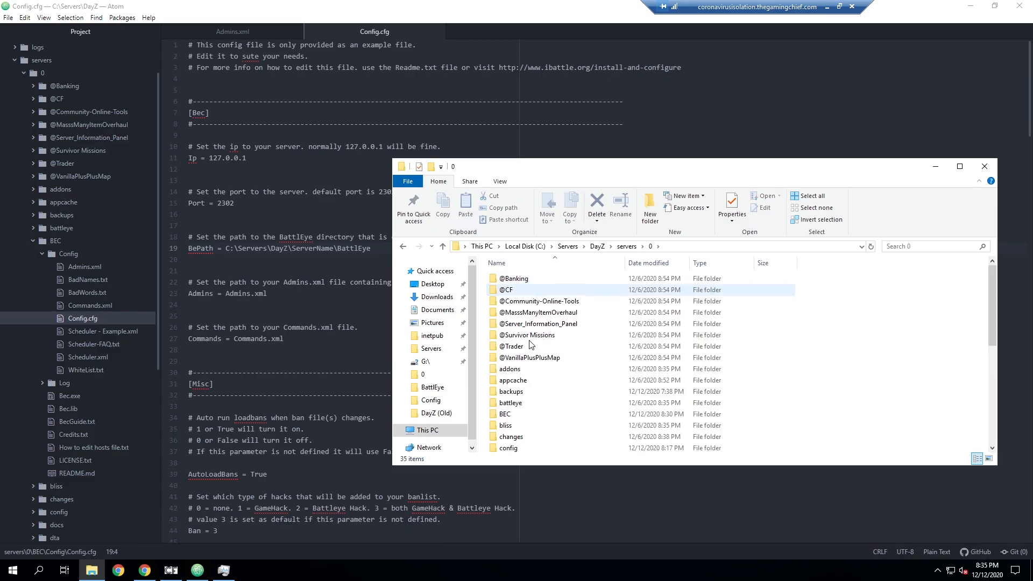
scroll(543, 349, "down", 2)
scroll(542, 353, "down", 2)
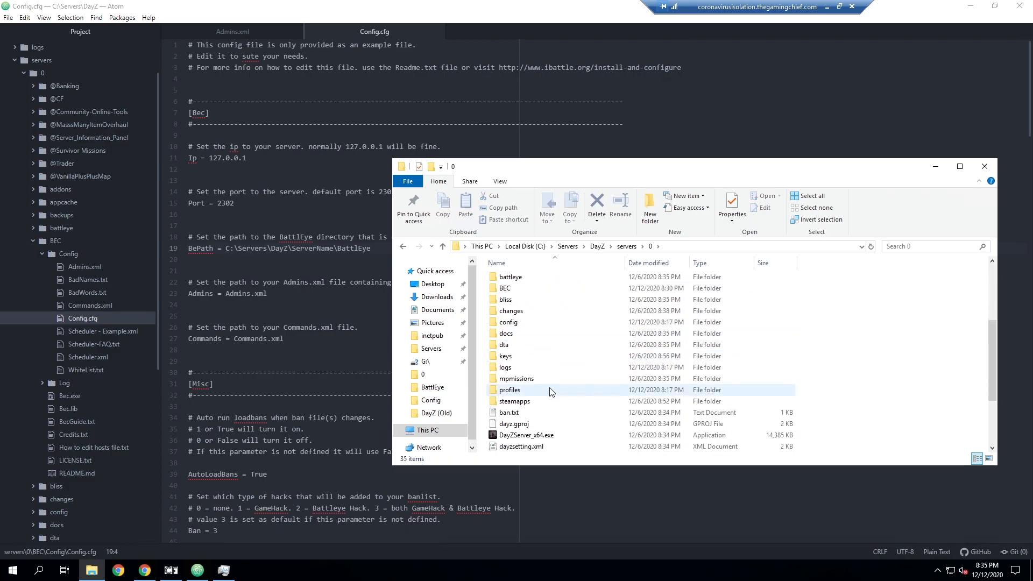
double_click(540, 390)
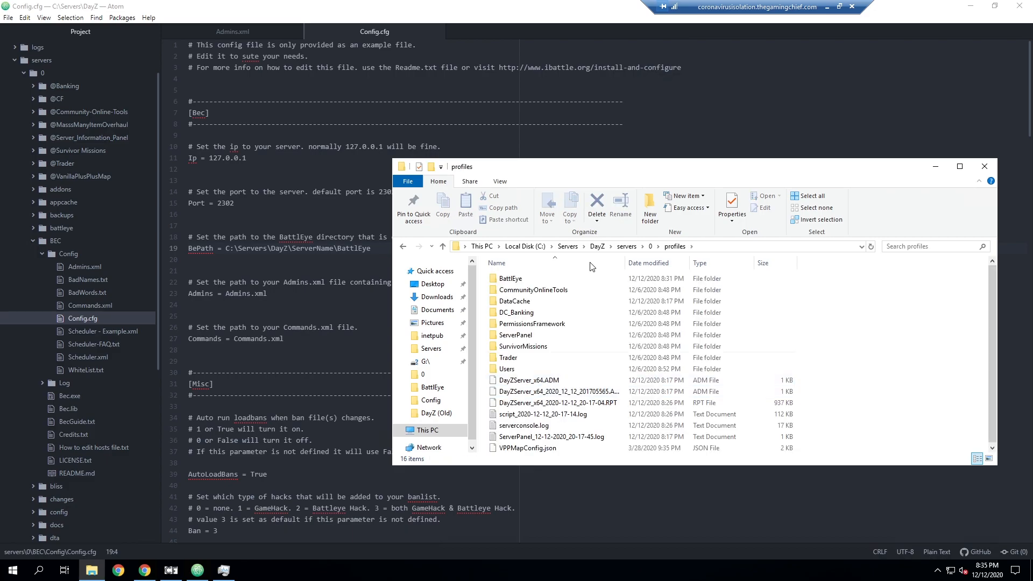
double_click(531, 279)
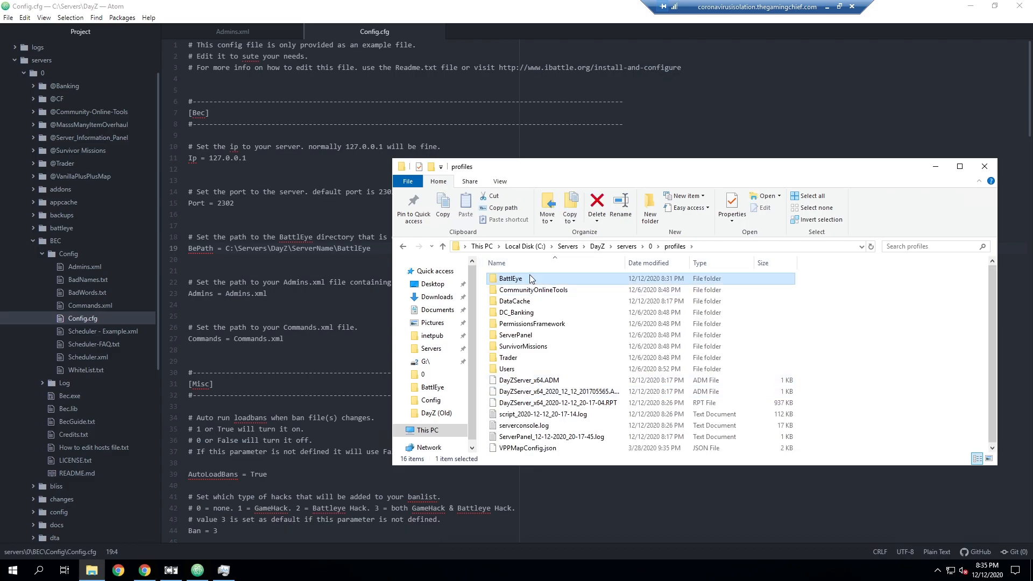
left_click(769, 246)
key("ctrl+c")
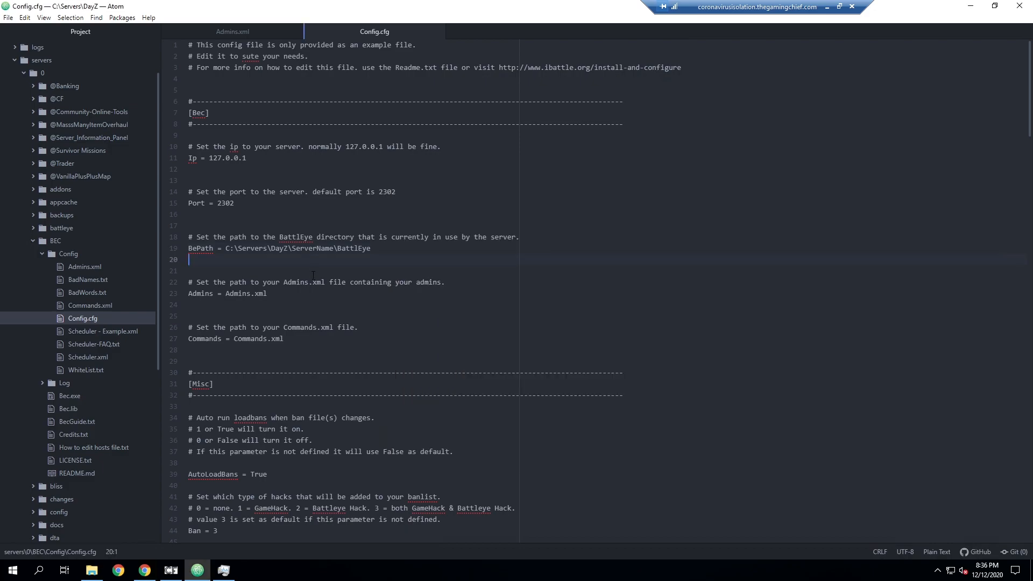
- Back in Atom, set BePath in Config.cfg to the copied path C:\Servers\DayZ\servers\0\profiles\BattlEye and save the file
left_click(384, 257)
left_click_drag(384, 249, 225, 248)
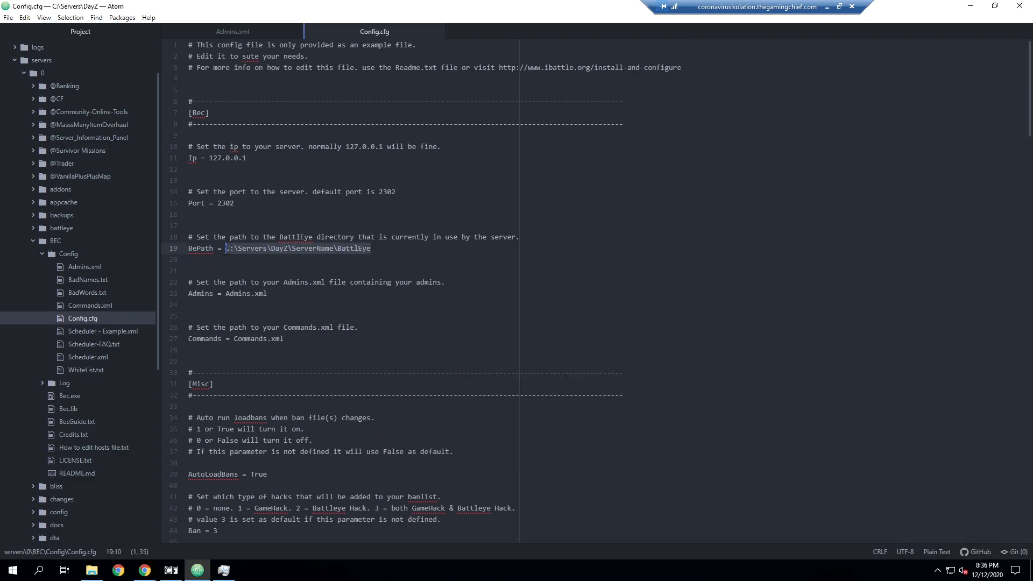
key("ctrl+v")
key("ctrl+s")
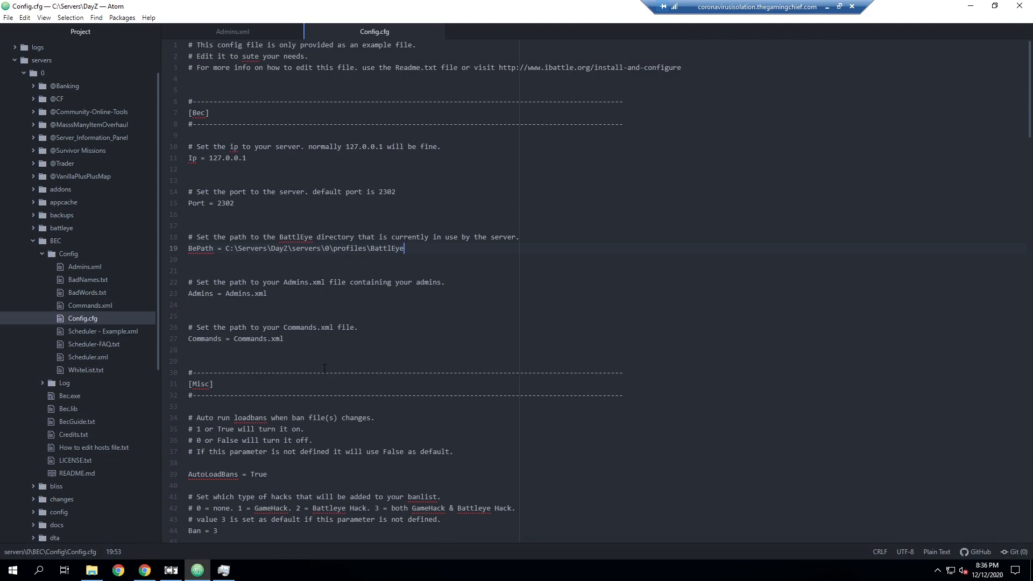
- Check the Admins and Commands file entries, set Timeout to 15 in Config.cfg, and save the file
double_click(240, 293)
double_click(244, 339)
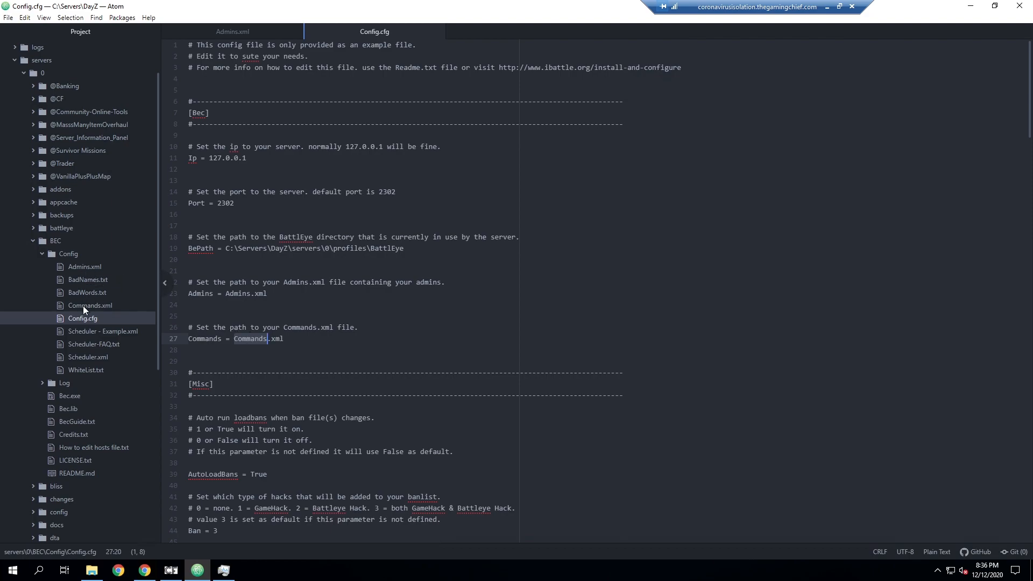
scroll(381, 317, "down", 1)
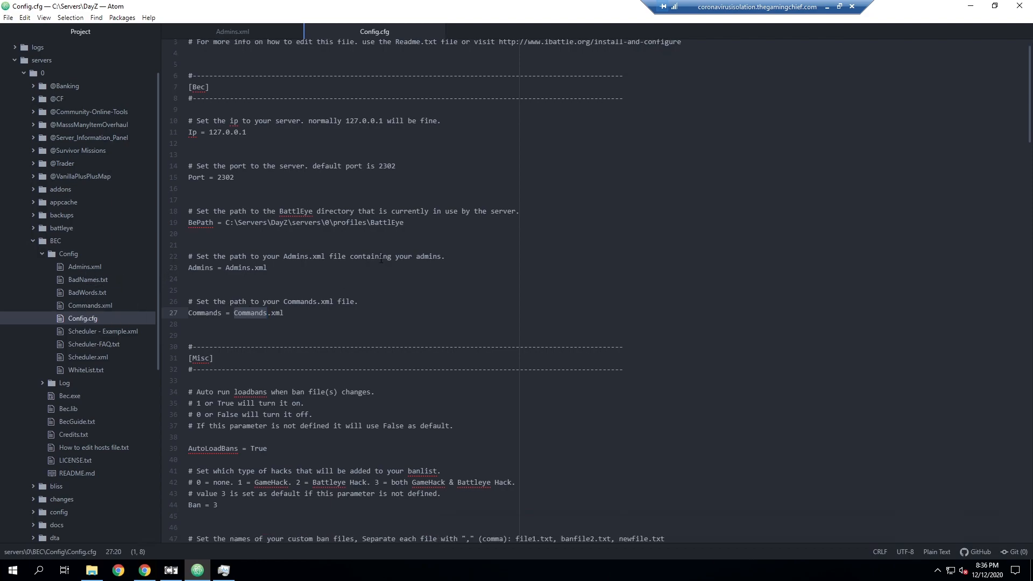
scroll(417, 257, "down", 5)
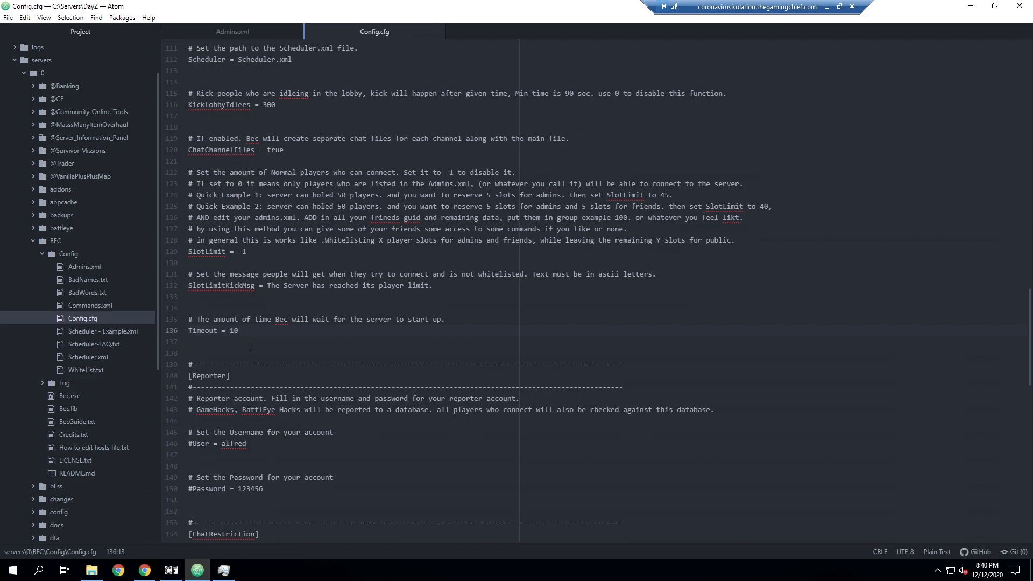
double_click(252, 332)
type("15")
key("ctrl+s")
- Review the Reporter account section and the per-channel limits in the ChatRestriction section of Config.cfg
scroll(274, 387, "down", 2)
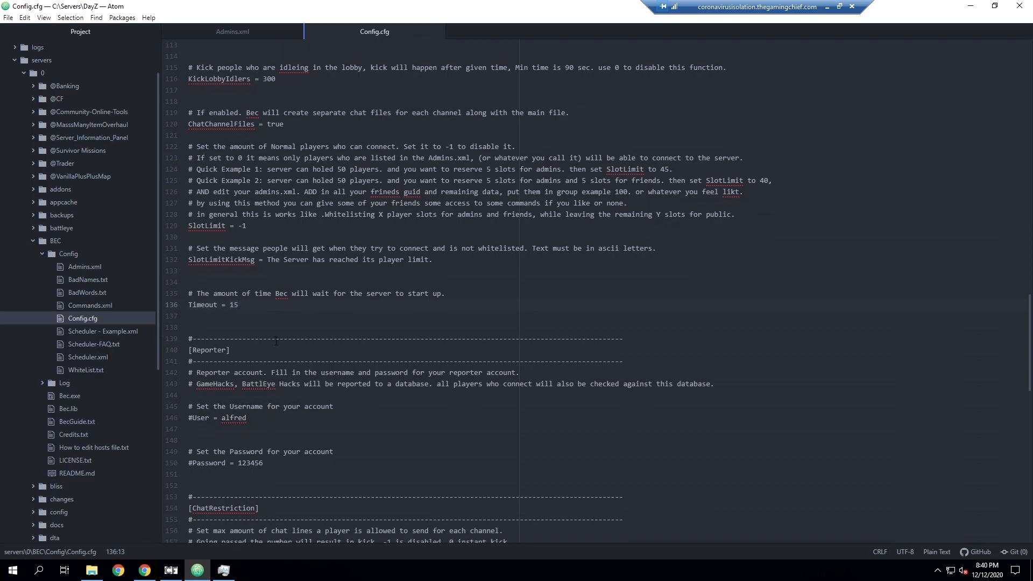
left_click_drag(271, 438, 188, 324)
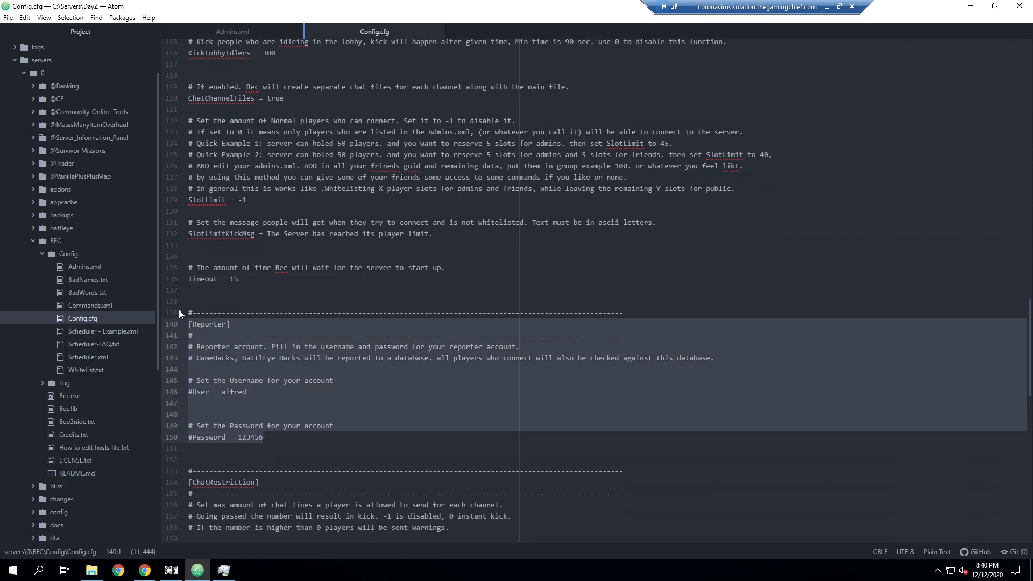
scroll(265, 353, "down", 3)
scroll(264, 354, "down", 4)
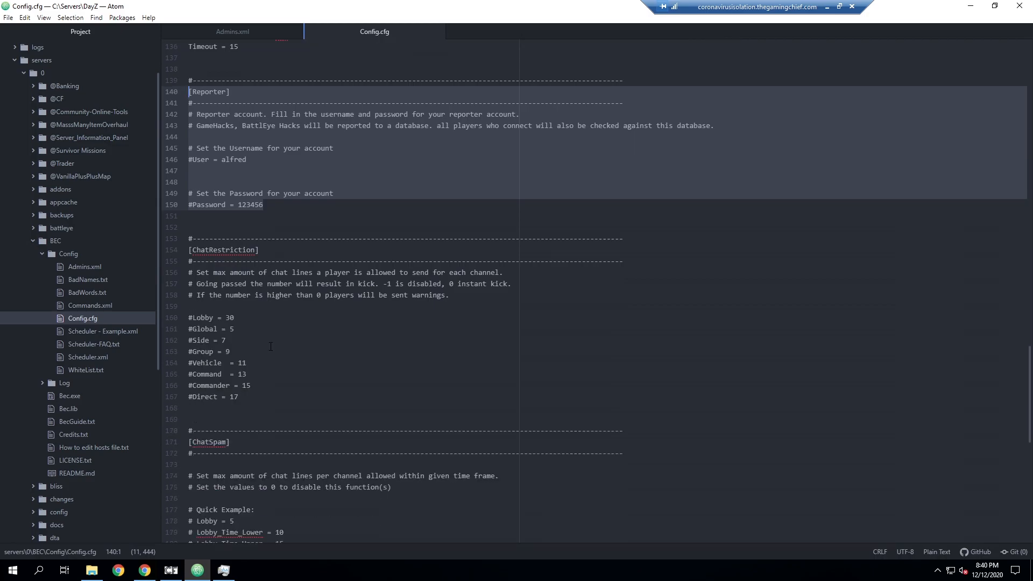
left_click(241, 396)
left_click_drag(240, 397, 173, 311)
- Examine the ChatSpam section's per-channel counters and time limits, and go back over the earlier Config.cfg settings
scroll(275, 314, "down", 6)
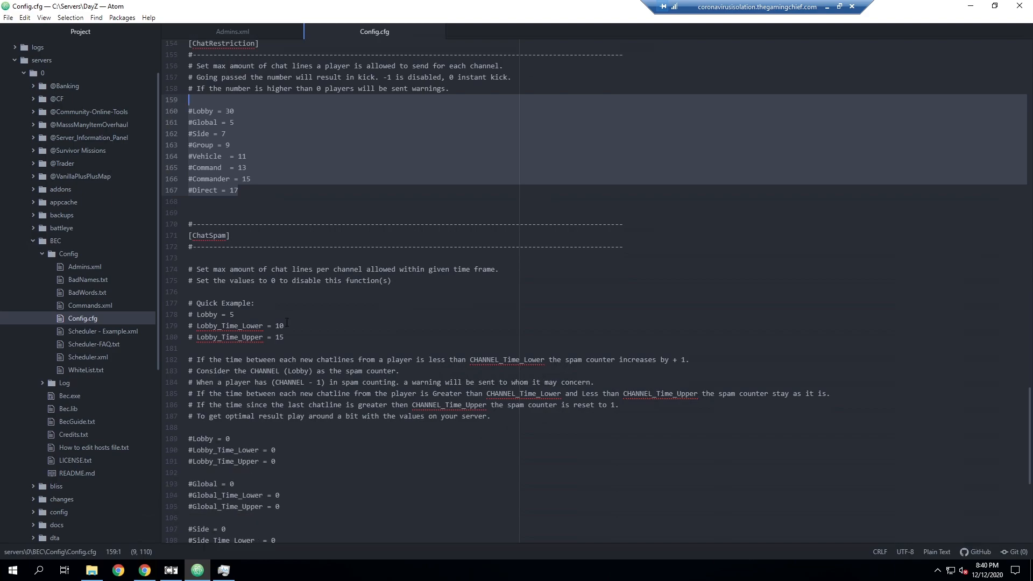
scroll(358, 334, "down", 6)
scroll(278, 352, "up", 3)
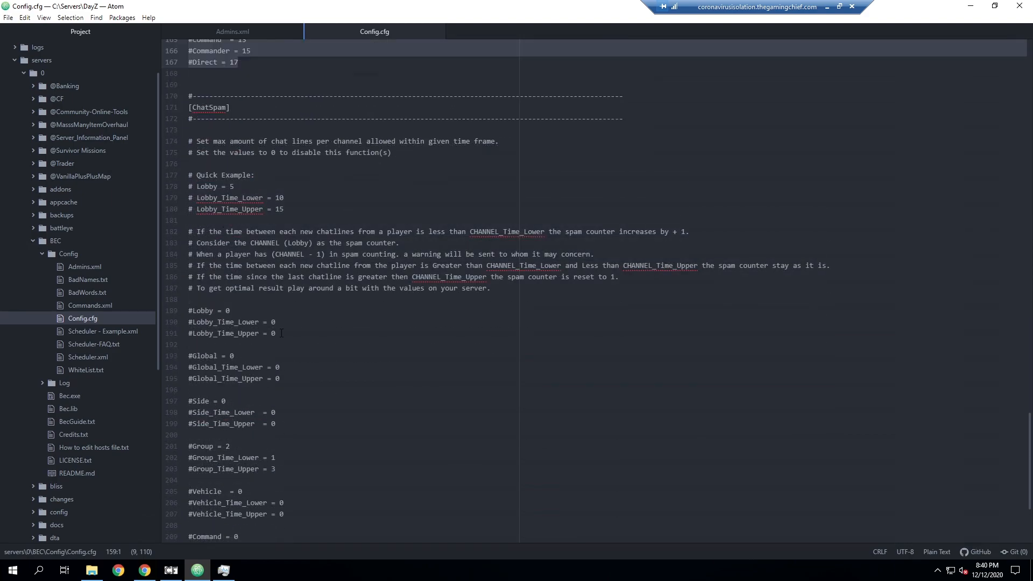
left_click(281, 333)
key("Up")
key("Up")
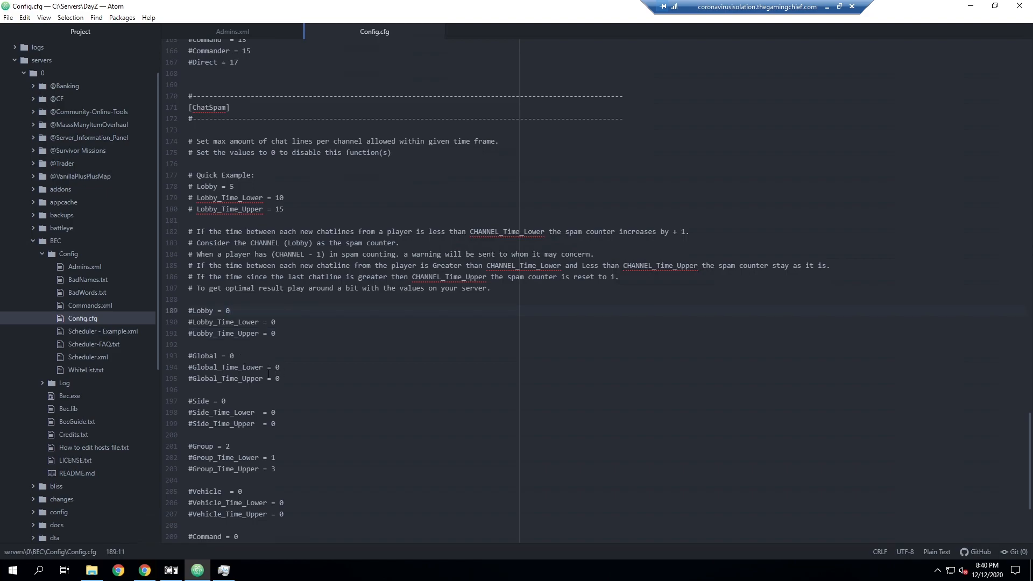
double_click(253, 328)
double_click(240, 323)
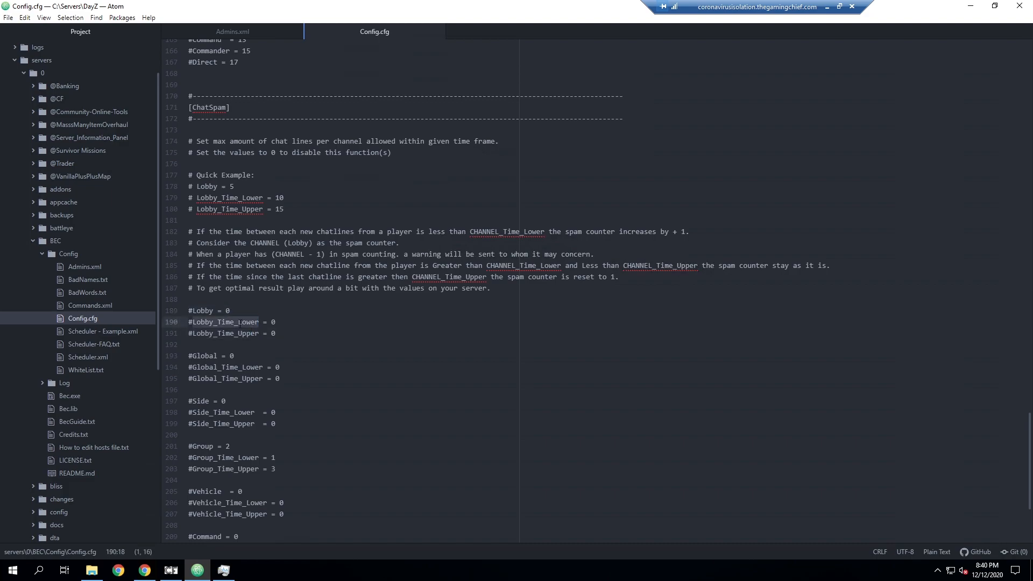
scroll(317, 433, "down", 3)
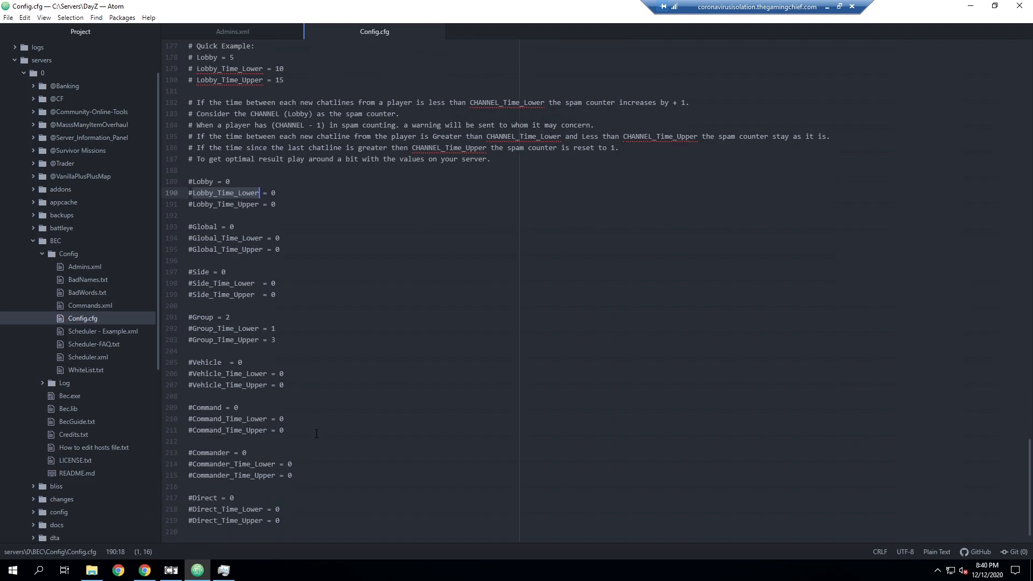
scroll(301, 408, "up", 2)
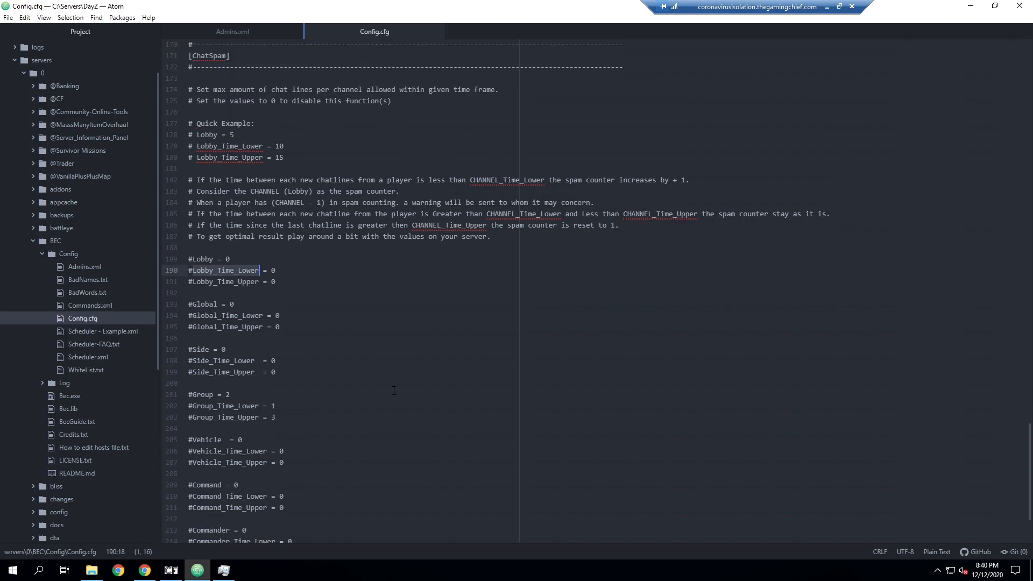
scroll(287, 323, "up", 20)
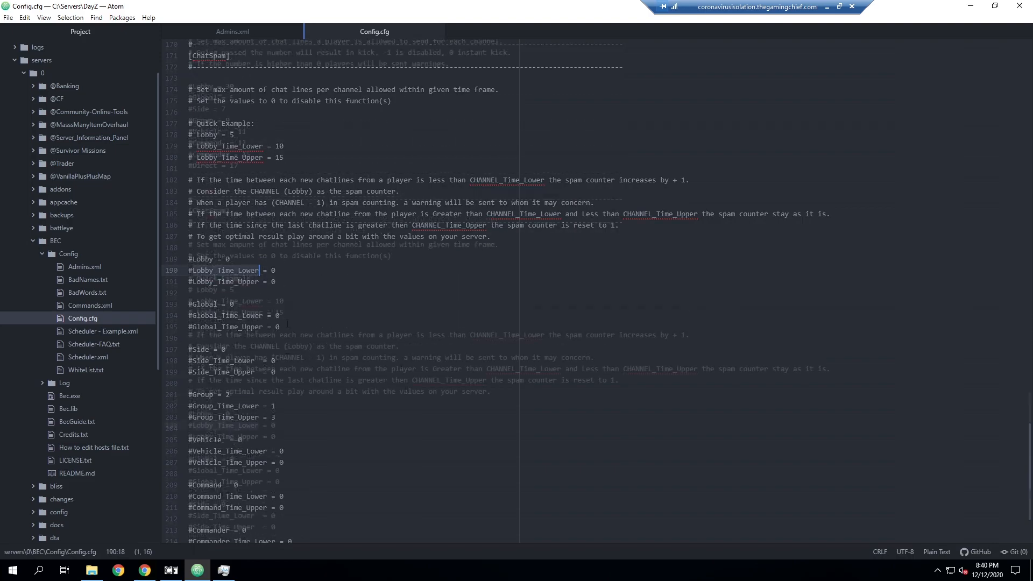
scroll(411, 343, "up", 15)
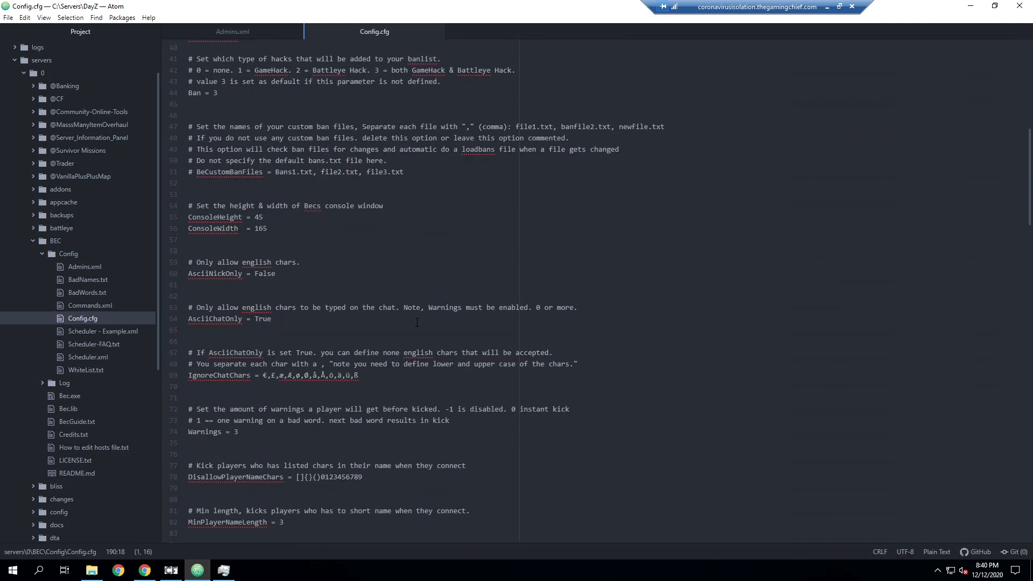
- Open Scheduler - Example.xml and read its supported commands and its day, start, runtime, loop and cmd tag explanations
double_click(98, 331)
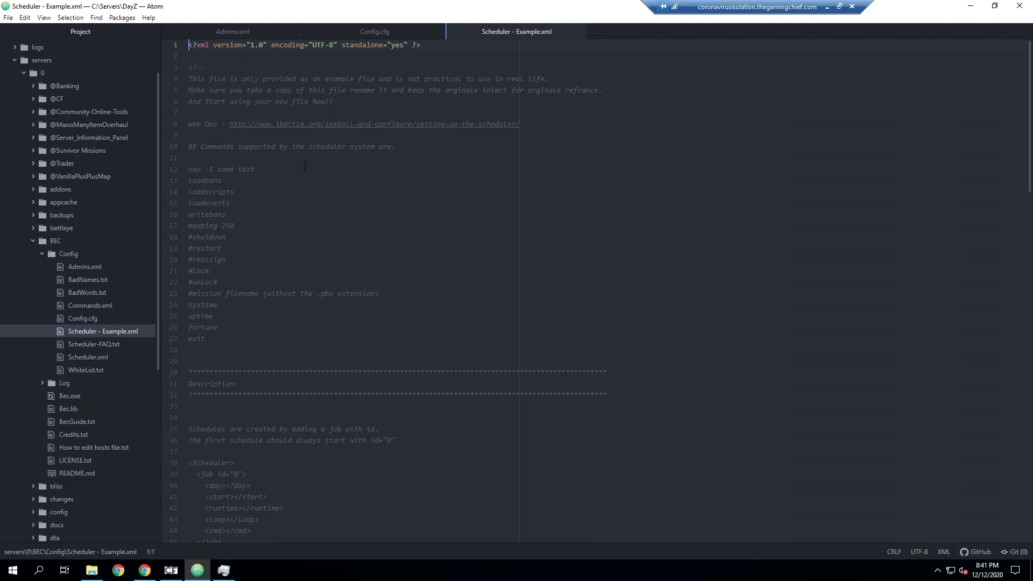
scroll(326, 156, "down", 12)
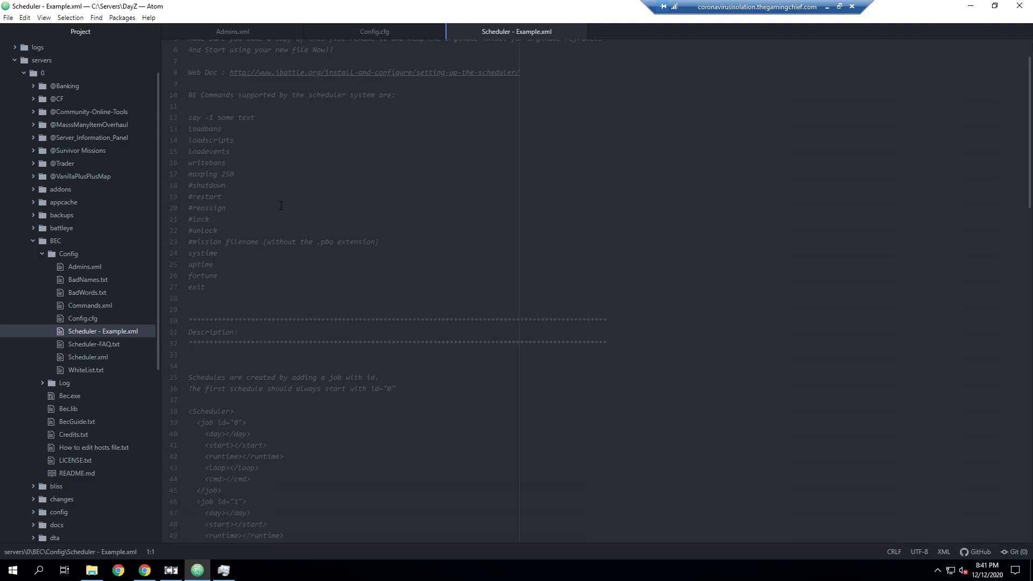
scroll(298, 402, "down", 20)
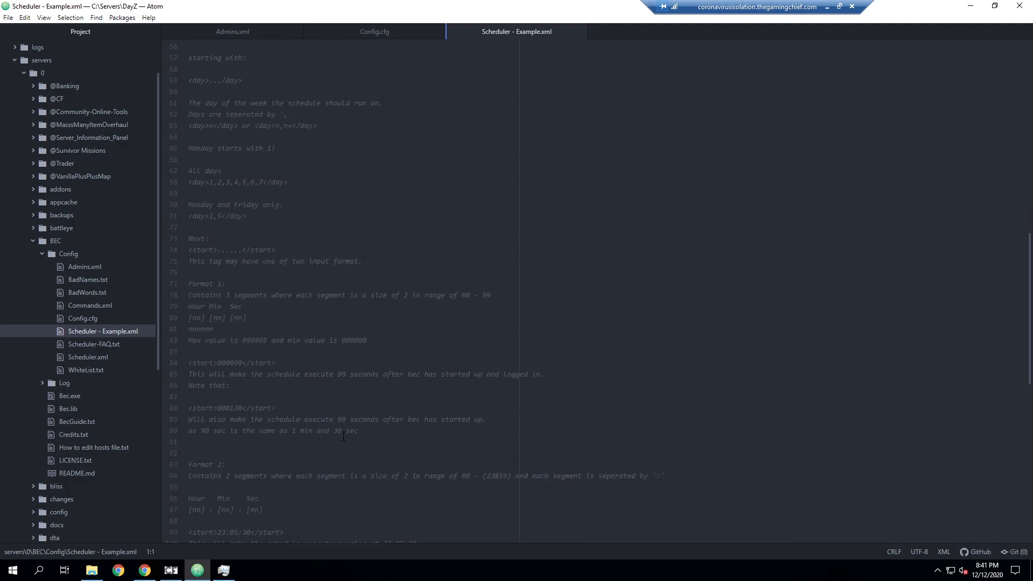
scroll(335, 349, "down", 1)
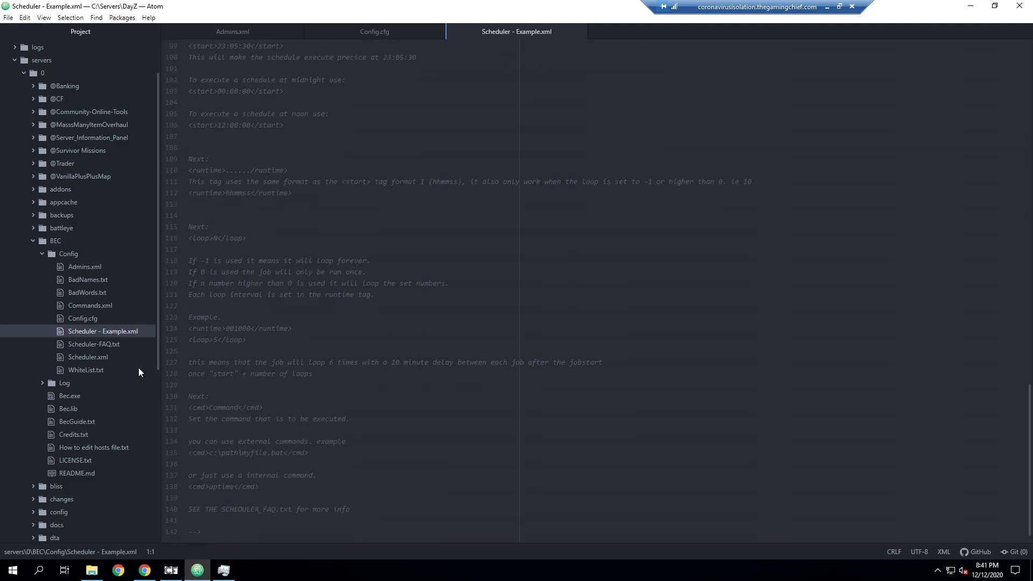
scroll(322, 407, "up", 20)
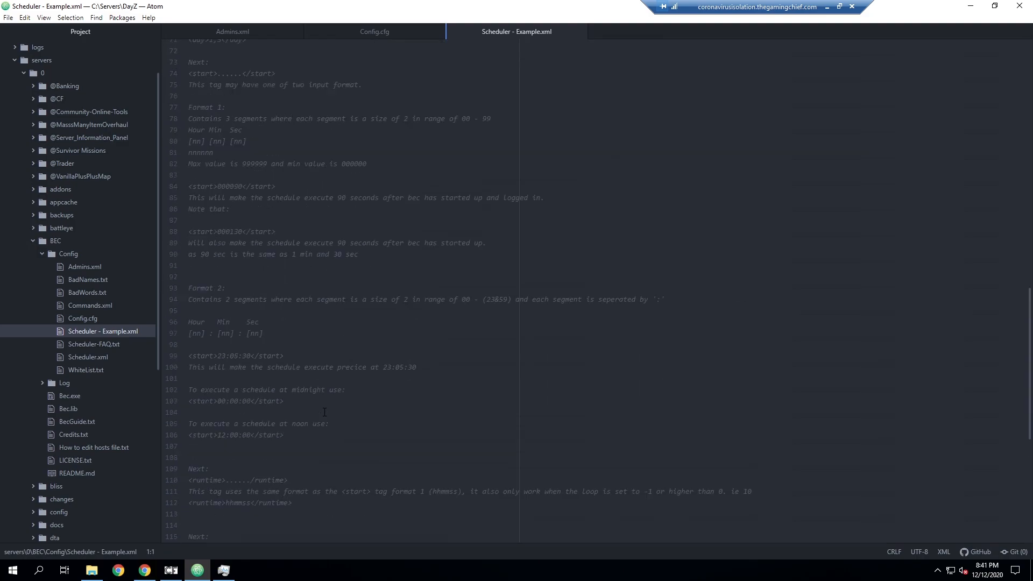
scroll(335, 430, "up", 5)
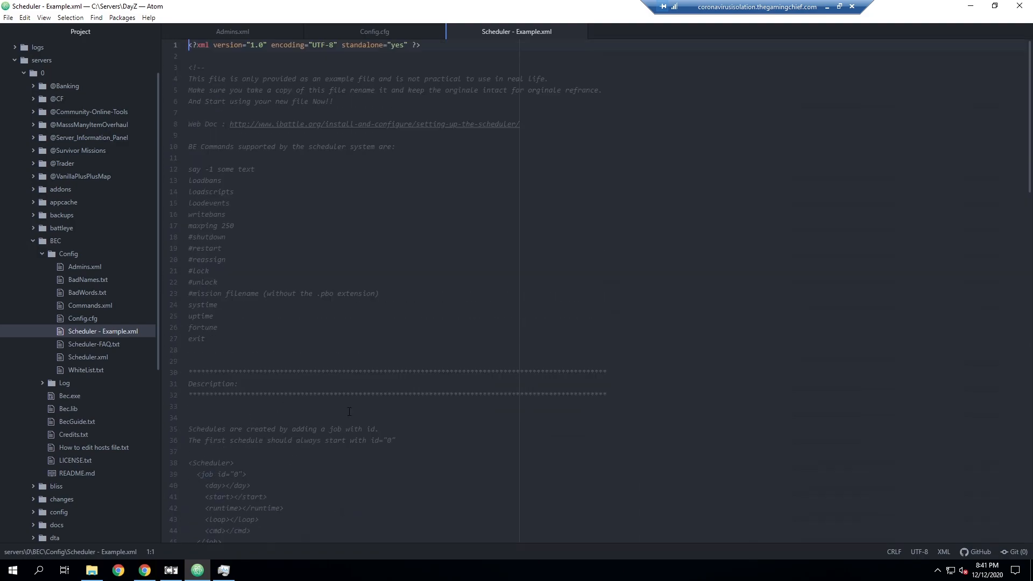
- Read through Scheduler-FAQ.txt for time formats, example jobs and supported commands, and open WhiteList.txt
left_click(102, 346)
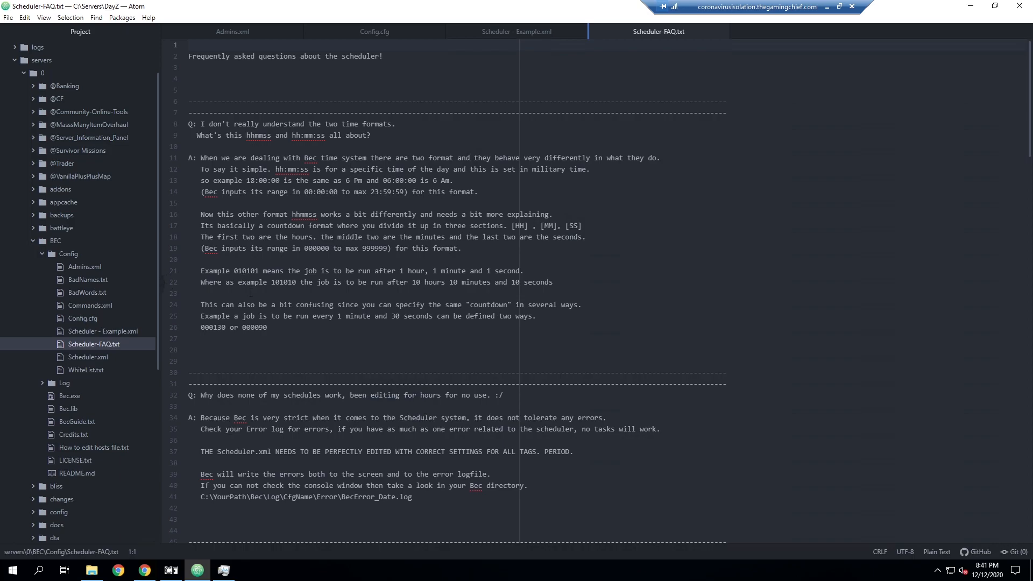
scroll(349, 268, "down", 6)
scroll(349, 267, "down", 20)
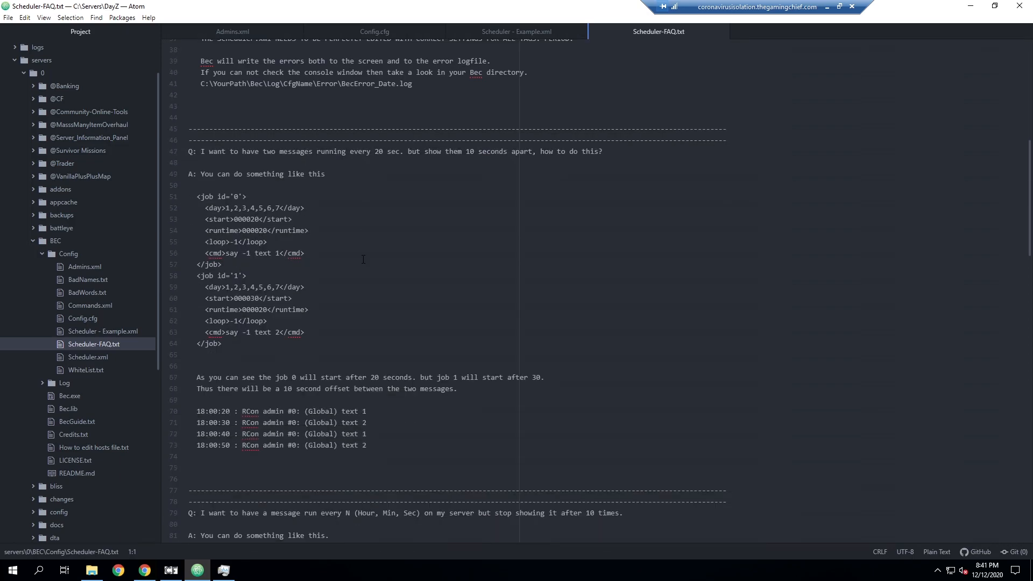
scroll(390, 269, "down", 17)
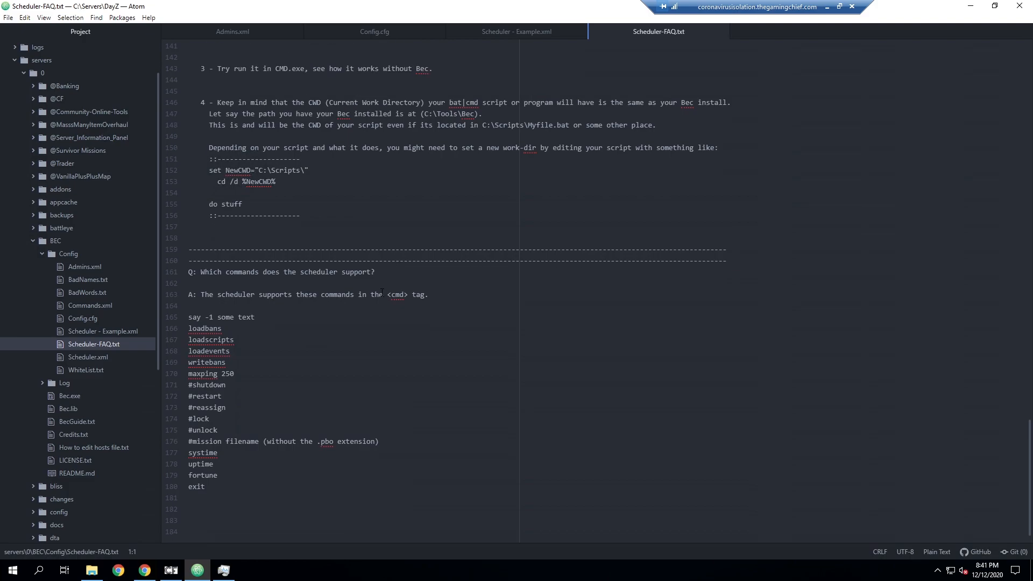
scroll(382, 340, "up", 5)
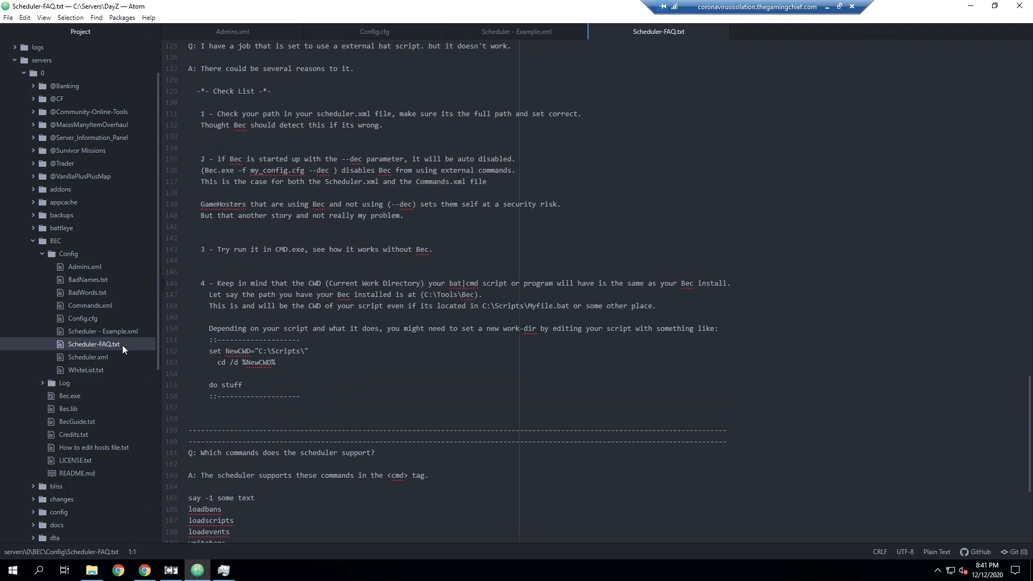
left_click(92, 370)
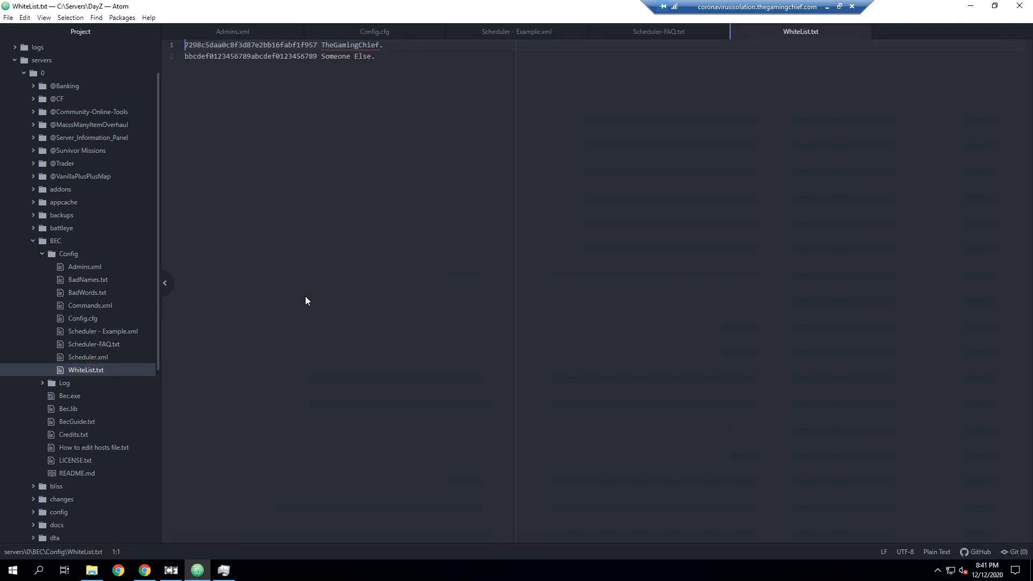
- Examine the player ID portion of both example entries in WhiteList.txt
double_click(237, 60)
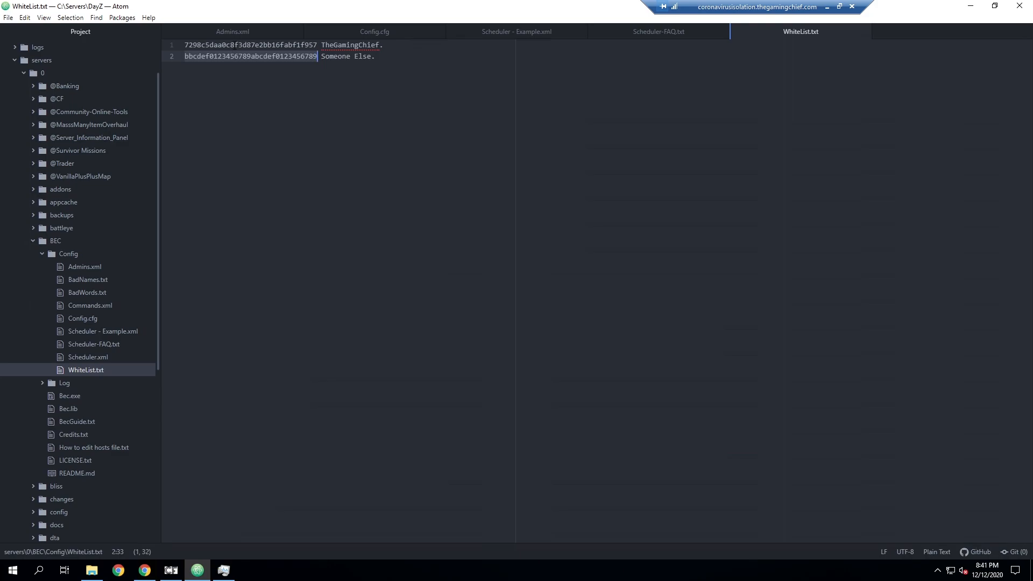
double_click(235, 45)
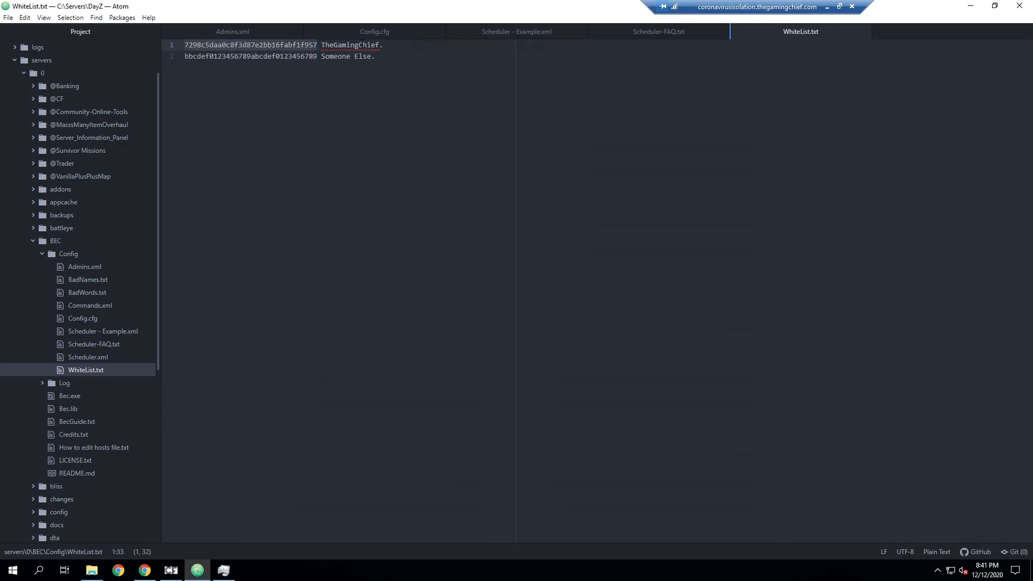
double_click(274, 56)
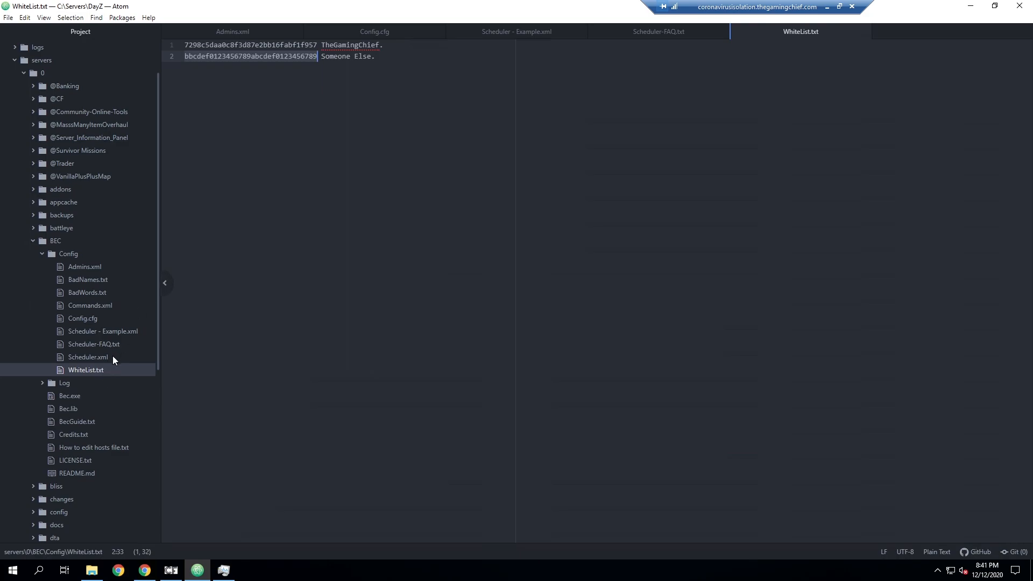
- Close all open files and open Scheduler.xml from the BEC Config folder
right_click(234, 33)
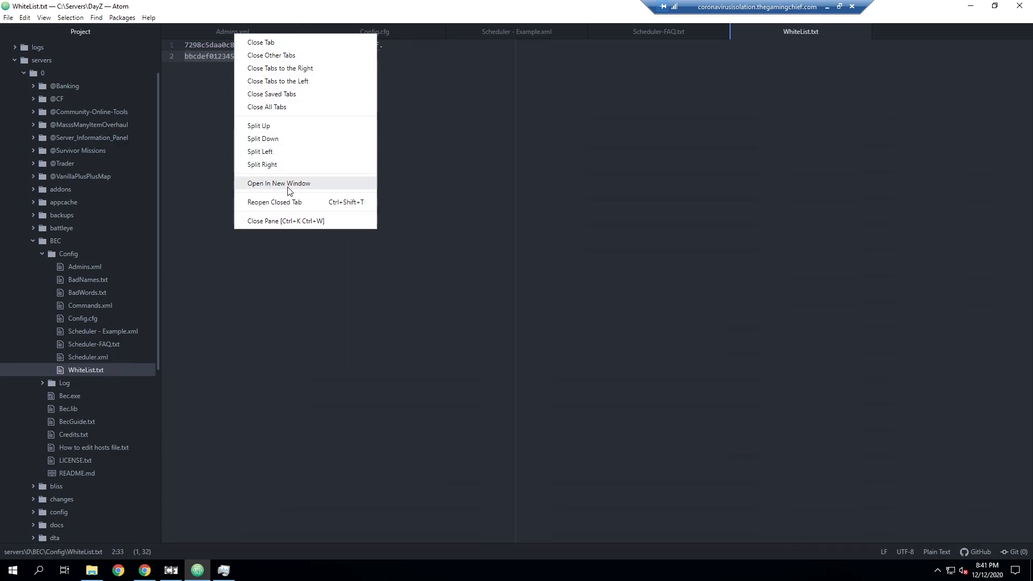
left_click(272, 107)
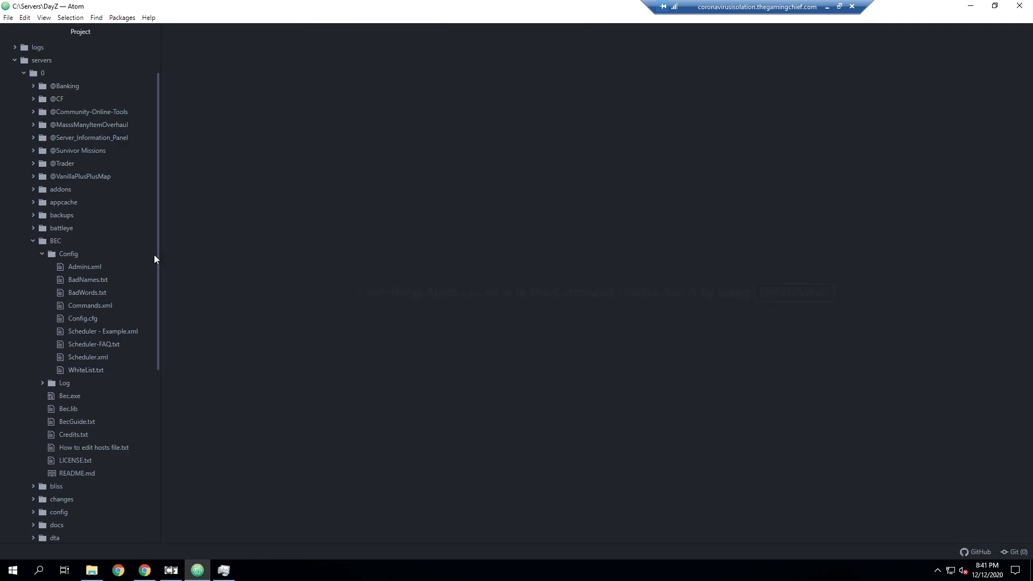
left_click(92, 357)
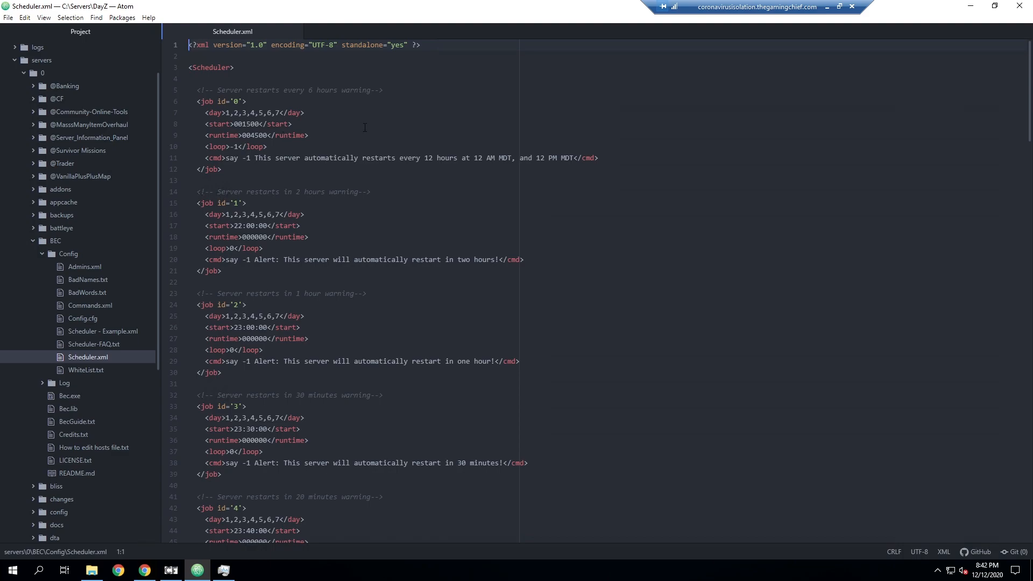
- Examine the first scheduler job's message, id, day list, start, runtime and loop values in Scheduler.xml
double_click(289, 158)
left_click(238, 101)
left_click(242, 124)
double_click(237, 102)
left_click(230, 112)
left_click_drag(226, 112, 280, 113)
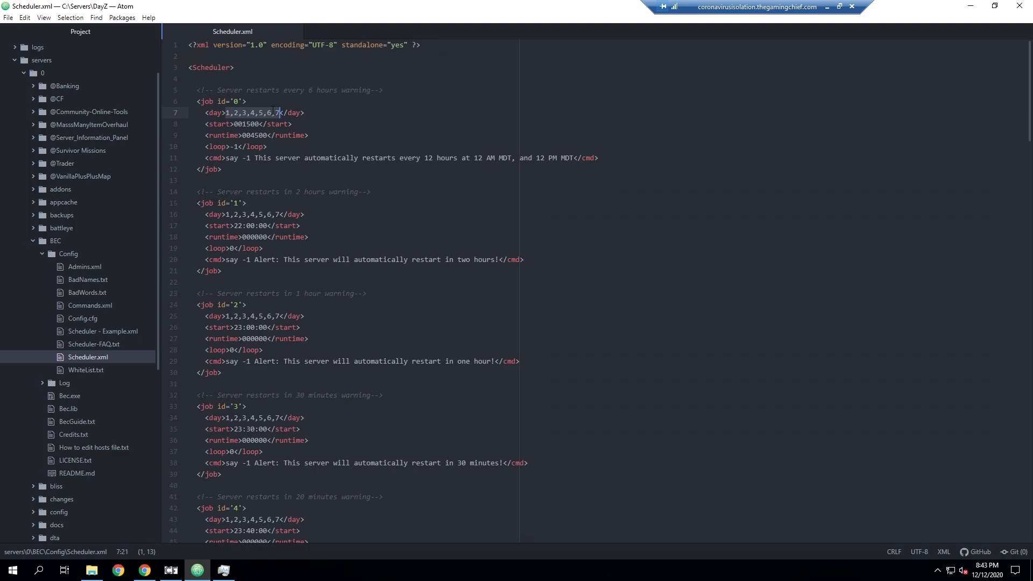
scroll(277, 118, "down", 2)
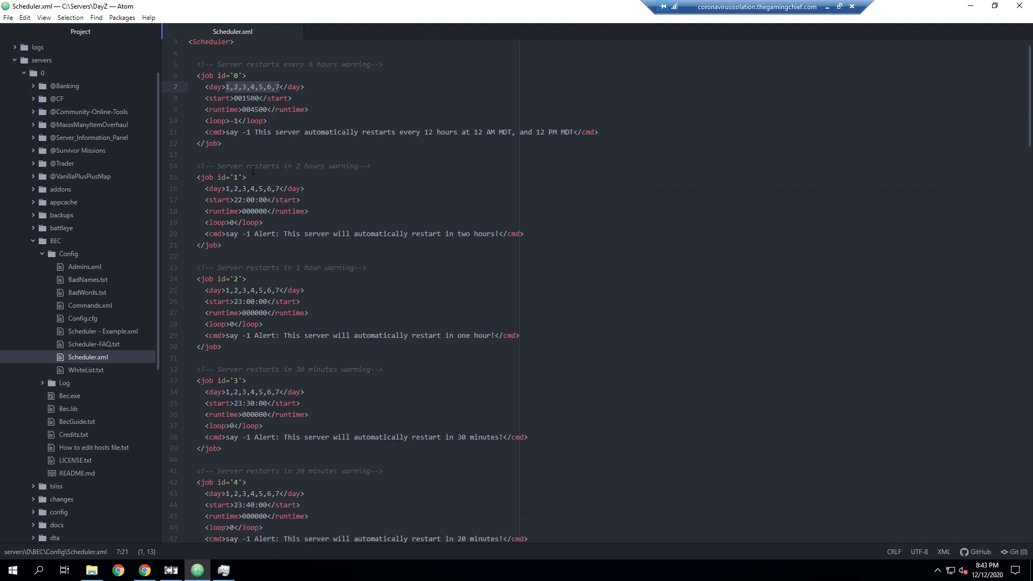
scroll(276, 204, "up", 2)
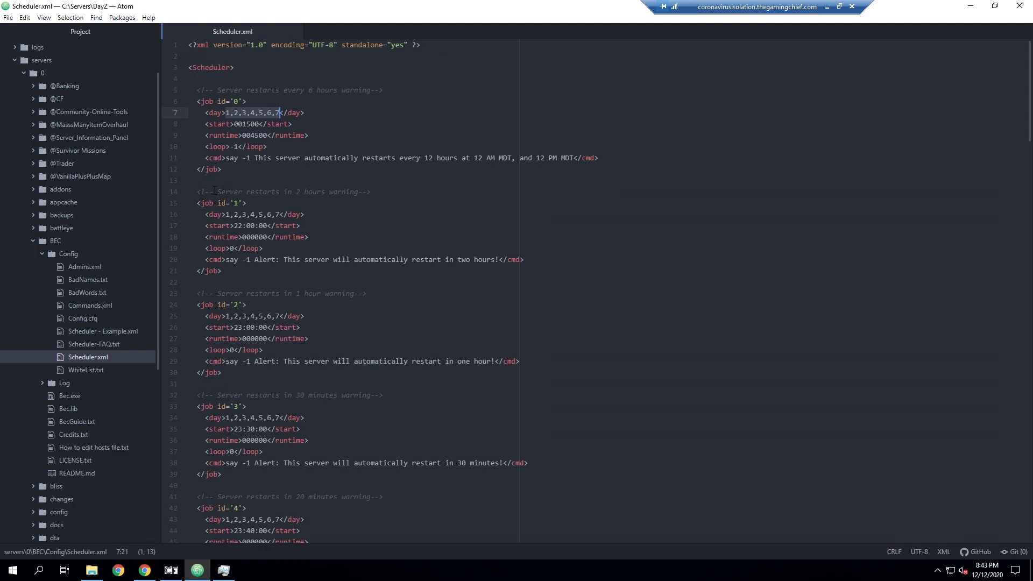
left_click(247, 124)
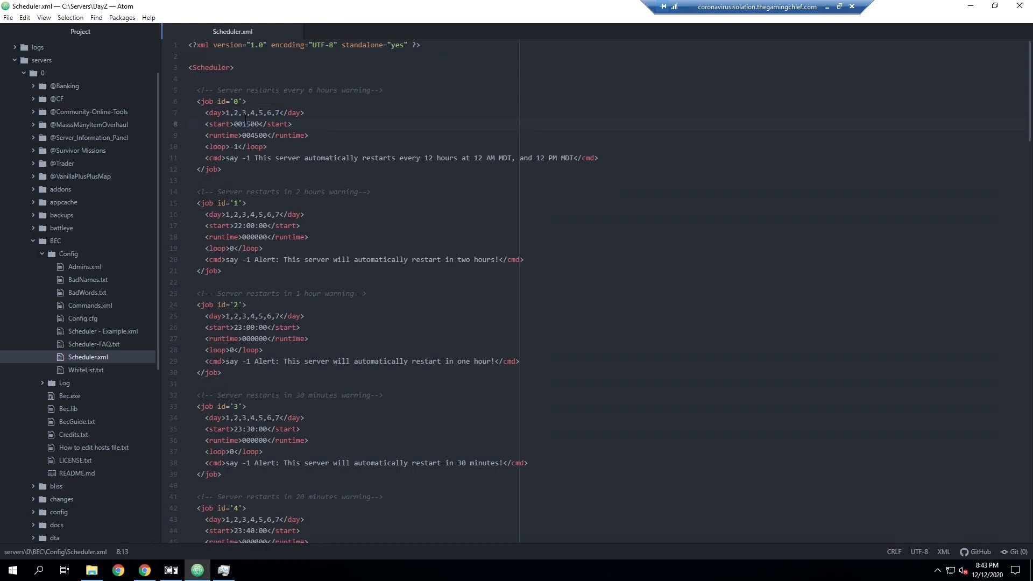
double_click(247, 124)
left_click(251, 135)
double_click(251, 135)
left_click(247, 147)
- Examine the two-hour warning job's start, runtime, loop and message, and look through the restart warning jobs that follow
left_click(260, 226)
double_click(251, 238)
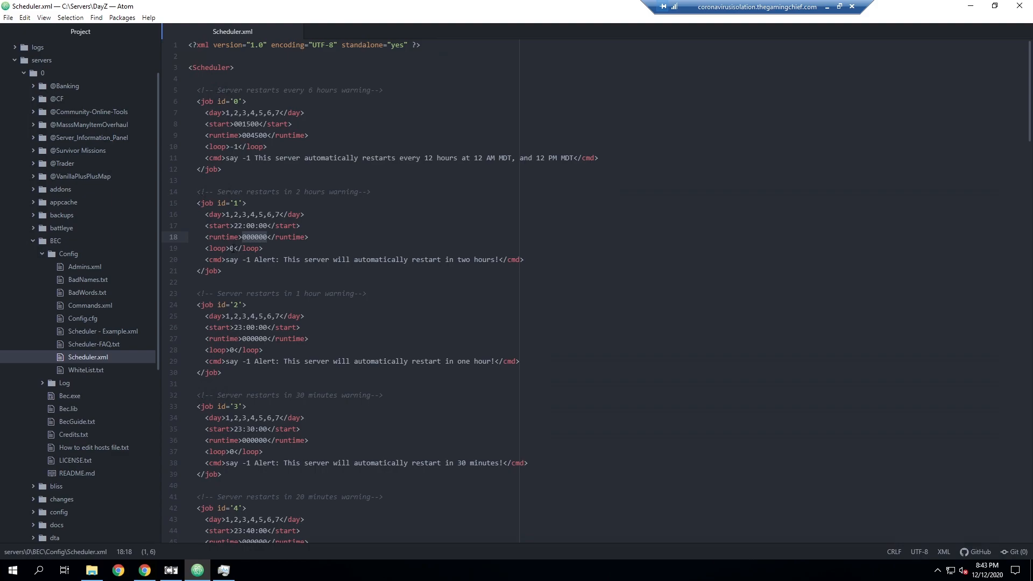
left_click(234, 250)
left_click(297, 259)
double_click(297, 259)
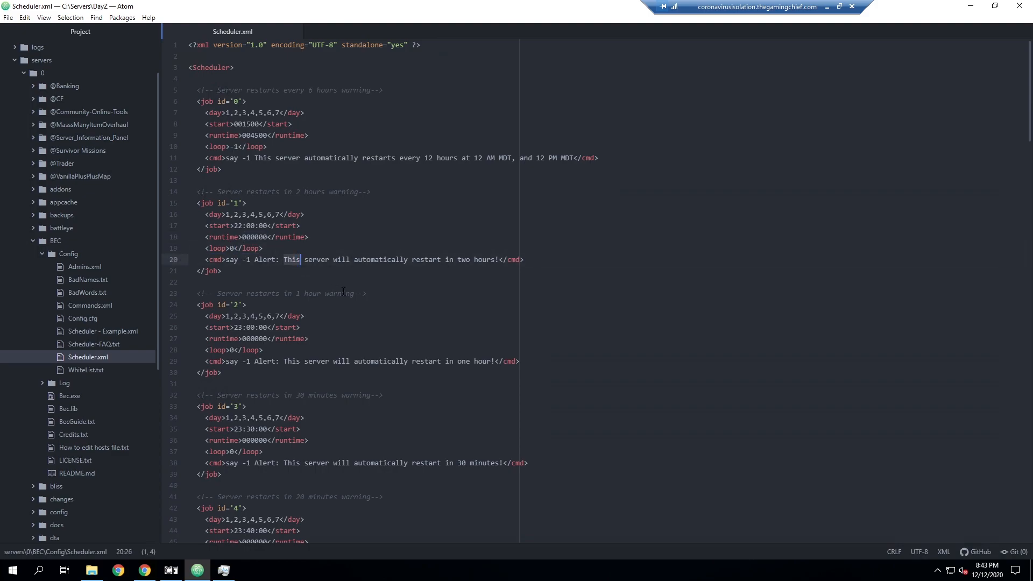
scroll(486, 326, "down", 10)
scroll(487, 325, "down", 15)
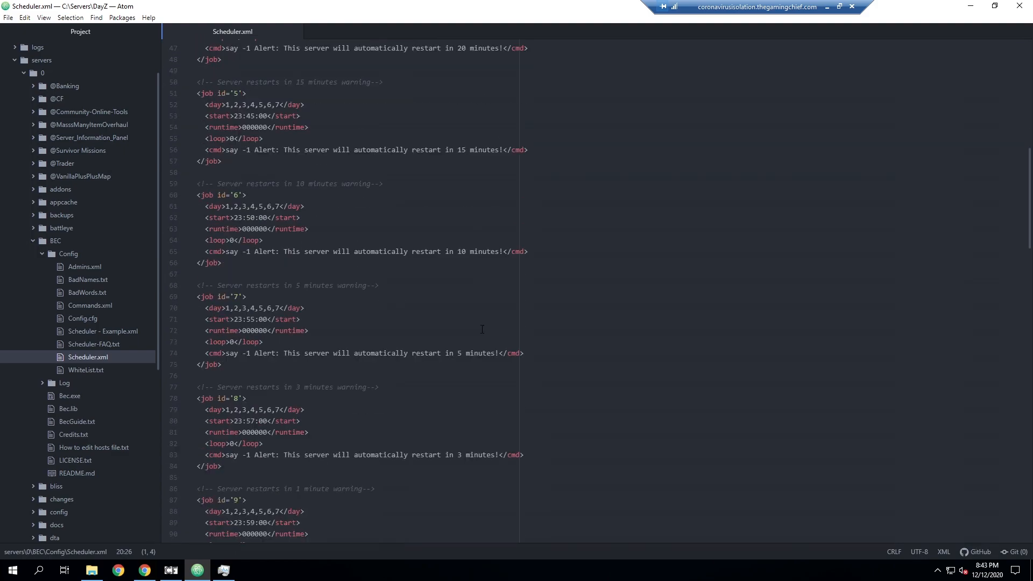
scroll(370, 245, "down", 2)
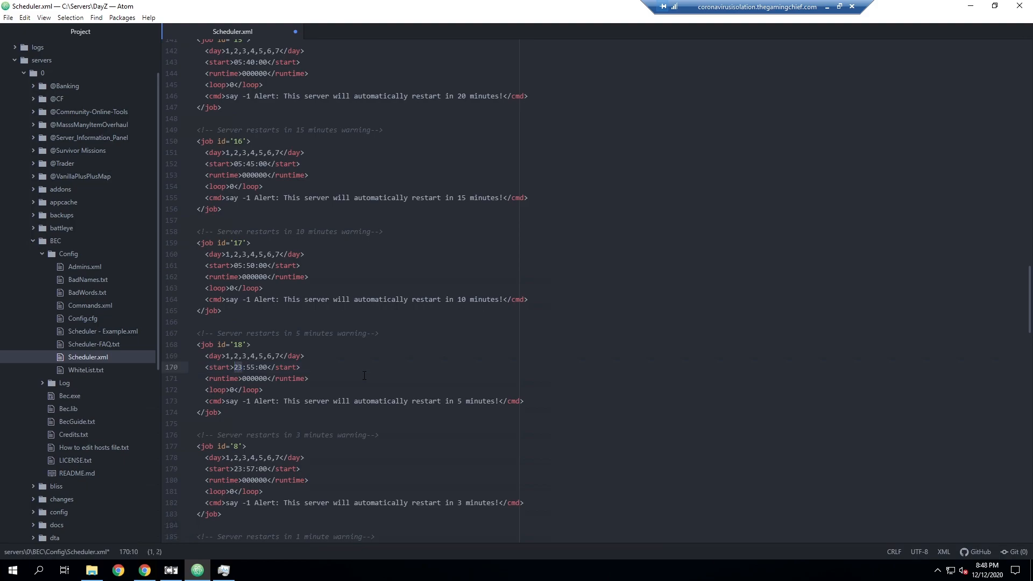
- Set the copied 5-minute warning's start to 05:55:00, and give the 3-minute warning start 05:57:00 and job id 19
key("BackSpace")
key("BackSpace")
type("05")
scroll(365, 364, "down", 3)
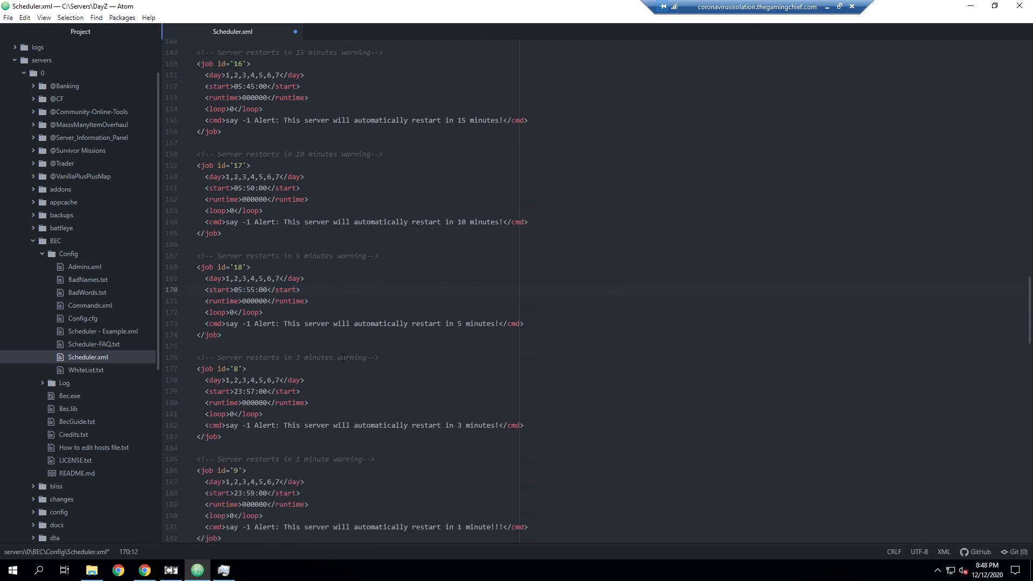
double_click(239, 391)
type("05")
double_click(240, 369)
key("shift+Right")
type("19")
- Set the copied 1-minute warning's job id to 20 and its start time to 05:59:00
scroll(312, 357, "down", 5)
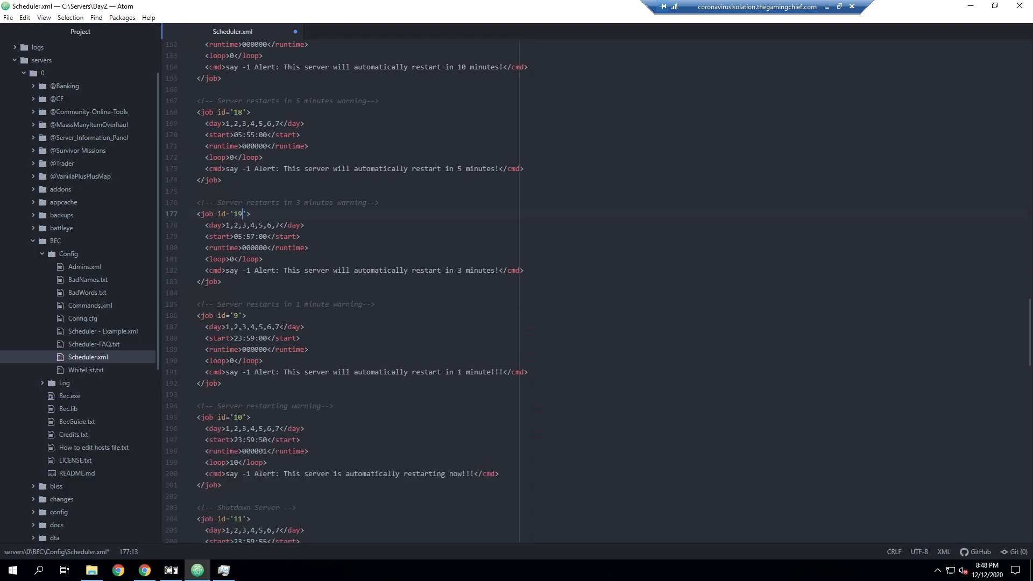
left_click(303, 313)
key("Left")
key("BackSpace")
type("20")
double_click(237, 338)
type("05")
- Set the copied "Server restarting warning" job's start time to 05:59:50 and its id to 21
scroll(340, 348, "down", 3)
double_click(239, 362)
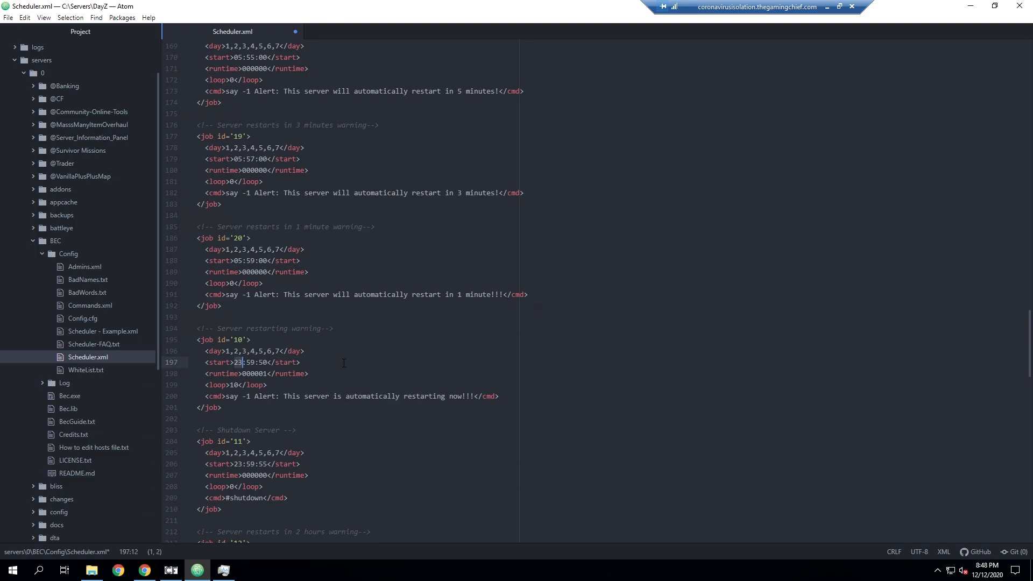
type("05")
double_click(239, 338)
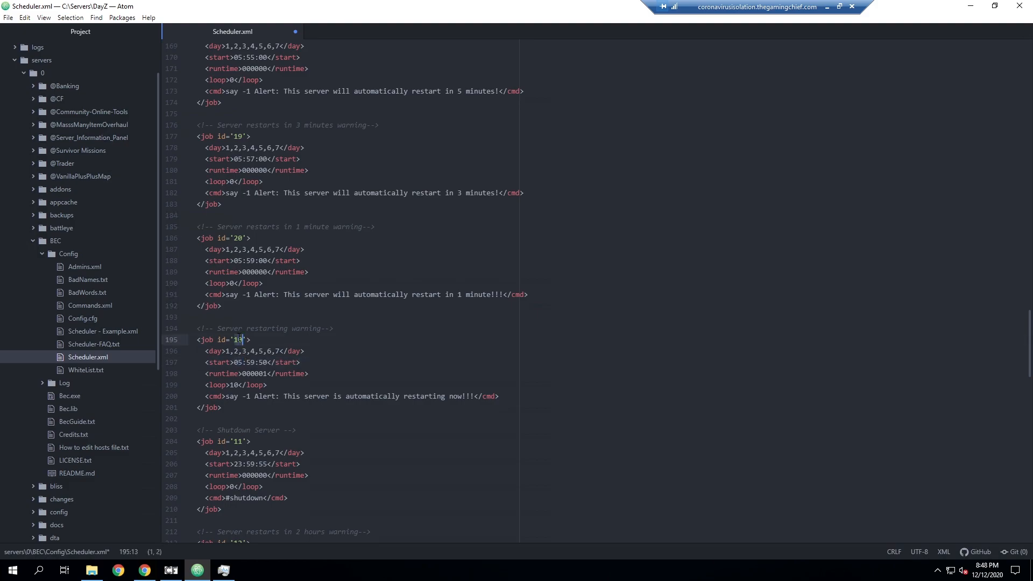
type("21")
- Set the copied "Shutdown Server" job's id to 22 and its start time to 05:59:55
scroll(286, 344, "down", 1)
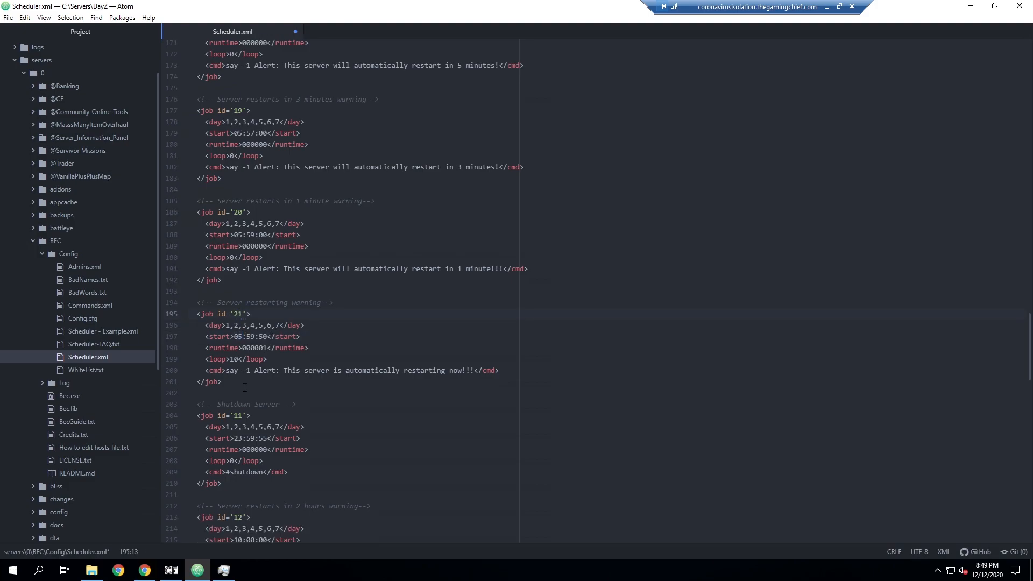
double_click(238, 415)
type("22")
scroll(304, 296, "down", 2)
scroll(304, 296, "down", 2)
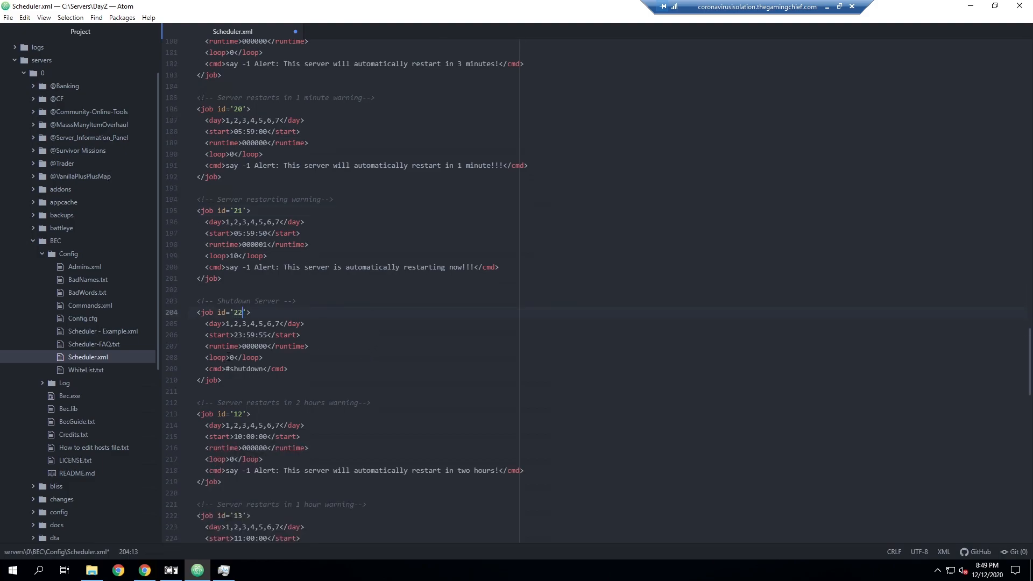
double_click(237, 335)
type("05")
- In the noon restart block, renumber the 2-hour, 1-hour and 30-minute warning jobs to ids 23, 24 and 25
scroll(346, 310, "down", 3)
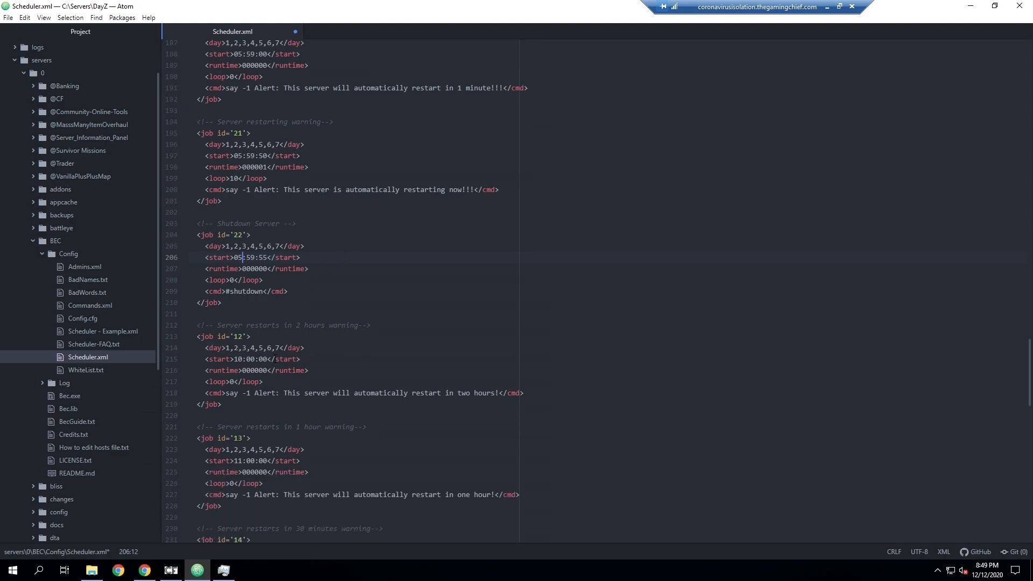
double_click(241, 336)
type("23")
scroll(247, 336, "down", 3)
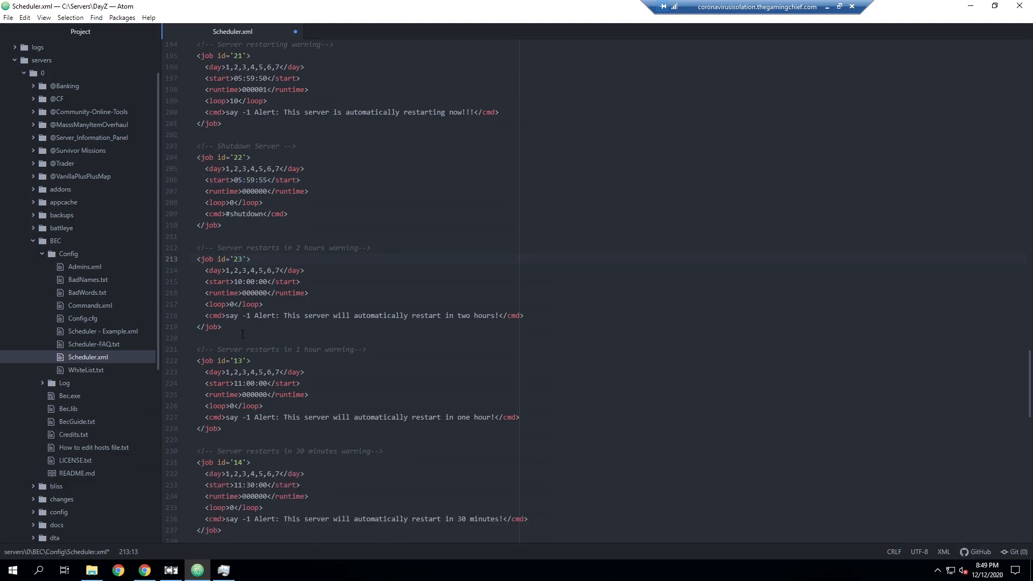
double_click(239, 360)
type("24")
scroll(243, 405, "down", 1)
double_click(239, 436)
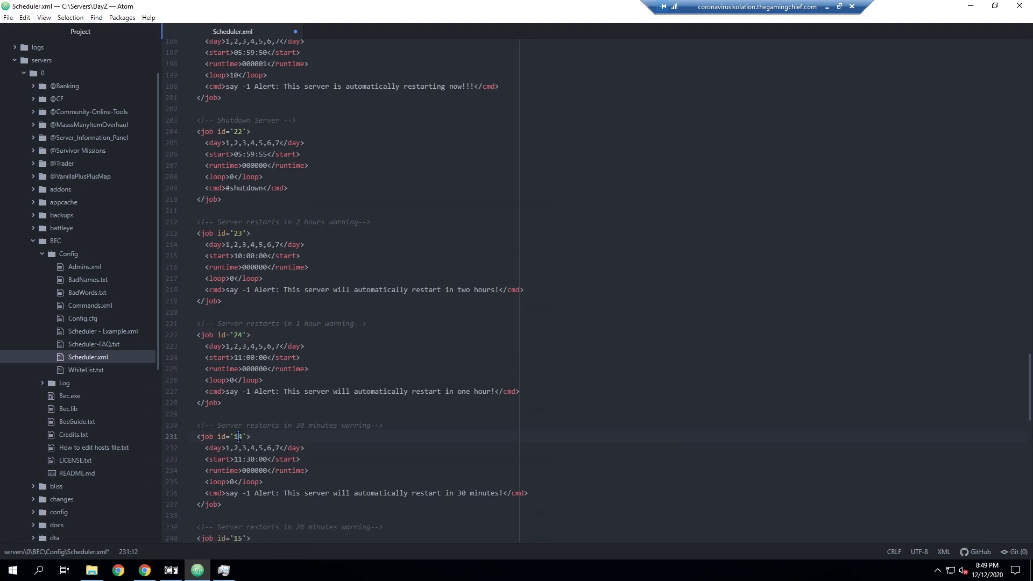
type("25")
- Renumber the noon block's 20-minute warning job to id 26 and its 15-minute warning job to id 27
scroll(296, 406, "down", 5)
left_click(240, 383)
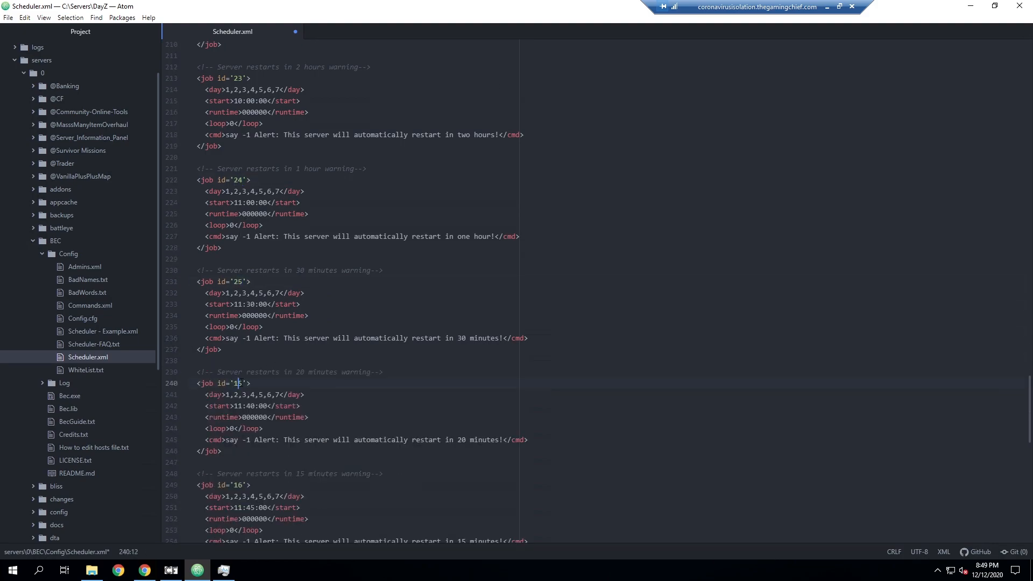
double_click(239, 383)
type("26")
scroll(245, 339, "down", 5)
left_click(240, 329)
double_click(240, 330)
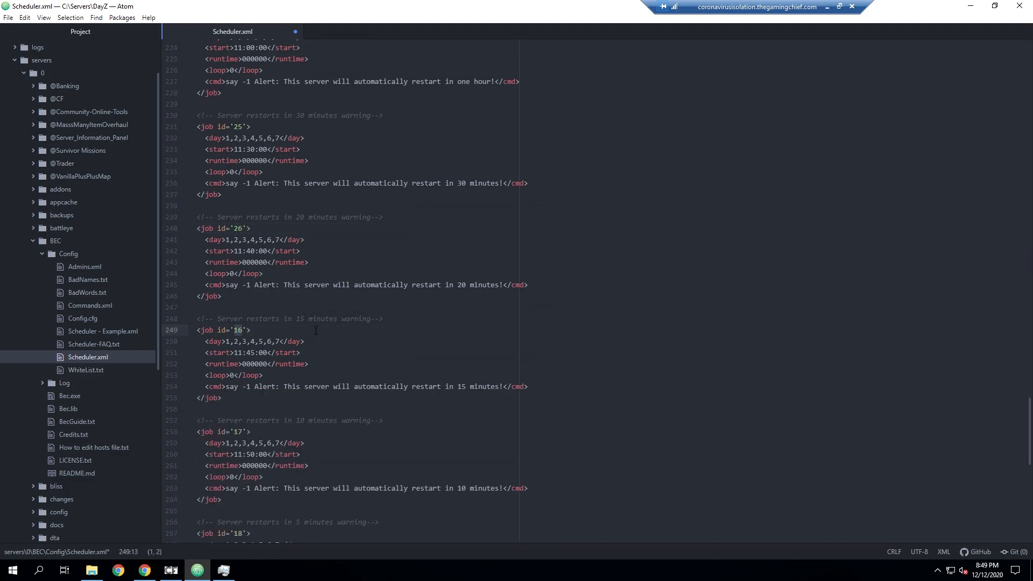
type("27")
- Renumber the noon block's 10-minute warning job to id 28 and its 5-minute warning job to id 29
scroll(235, 345, "down", 2)
scroll(235, 344, "down", 2)
left_click(239, 328)
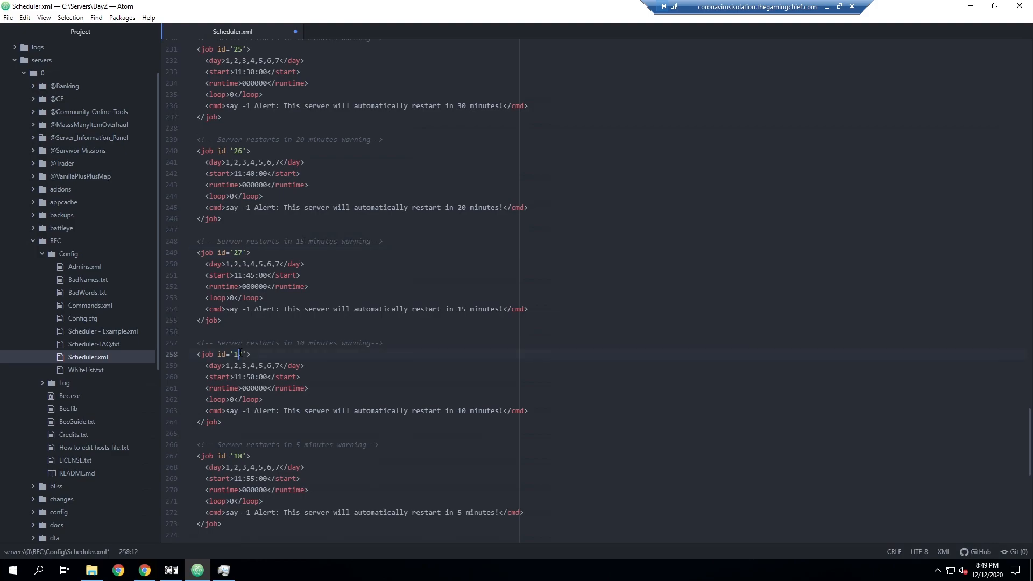
double_click(239, 328)
type("28")
scroll(279, 351, "down", 3)
left_click(240, 327)
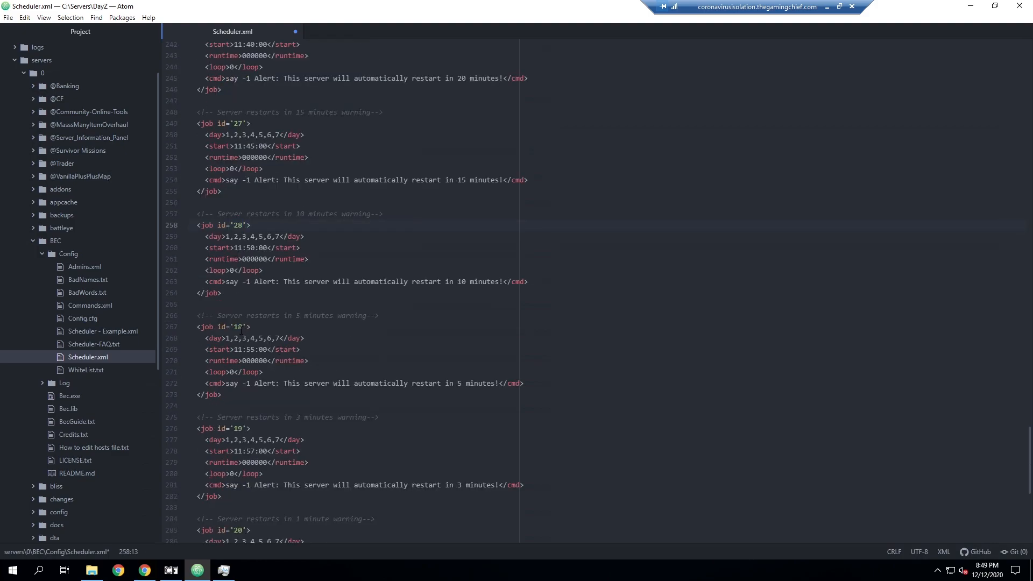
double_click(239, 326)
type("29")
- Renumber the noon block's 3-minute warning job to id 30 and its 1-minute warning job to id 31
scroll(251, 335, "down", 5)
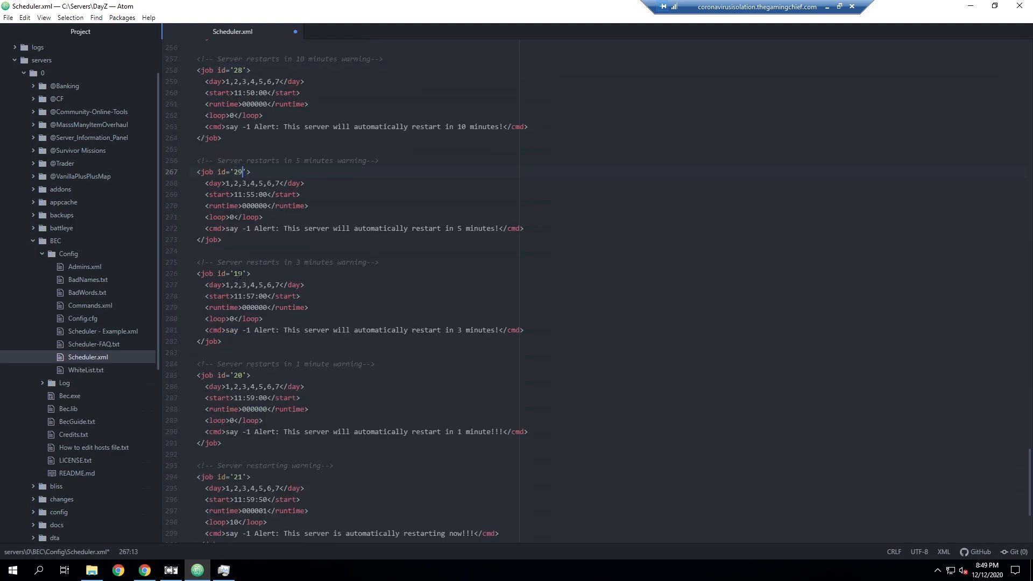
double_click(238, 273)
type("30")
scroll(250, 298, "down", 2)
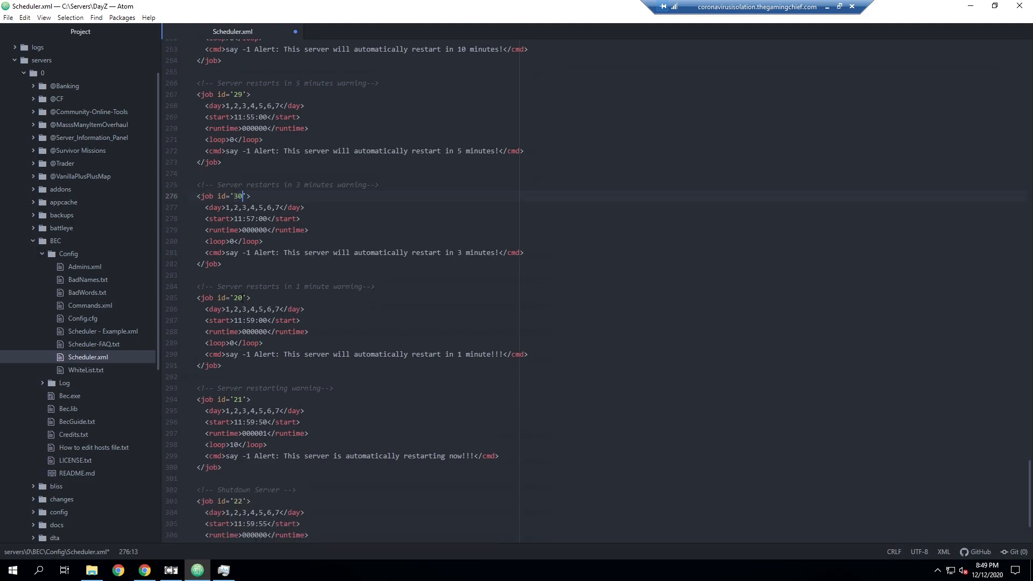
double_click(238, 297)
type("31")
- Set the noon block's restarting warning job id to 32 and its shutdown job id to 33
double_click(238, 399)
type("32")
scroll(231, 425, "down", 2)
double_click(238, 440)
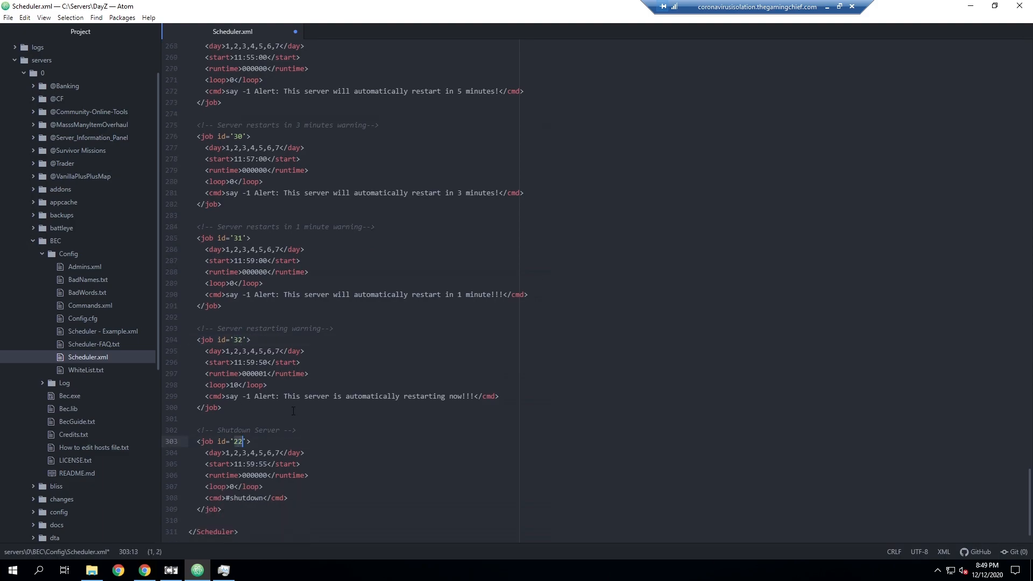
type("33")
- Check the last shutdown job's start hour and command, and review the whole noon restart block from job 23 to 33
double_click(238, 464)
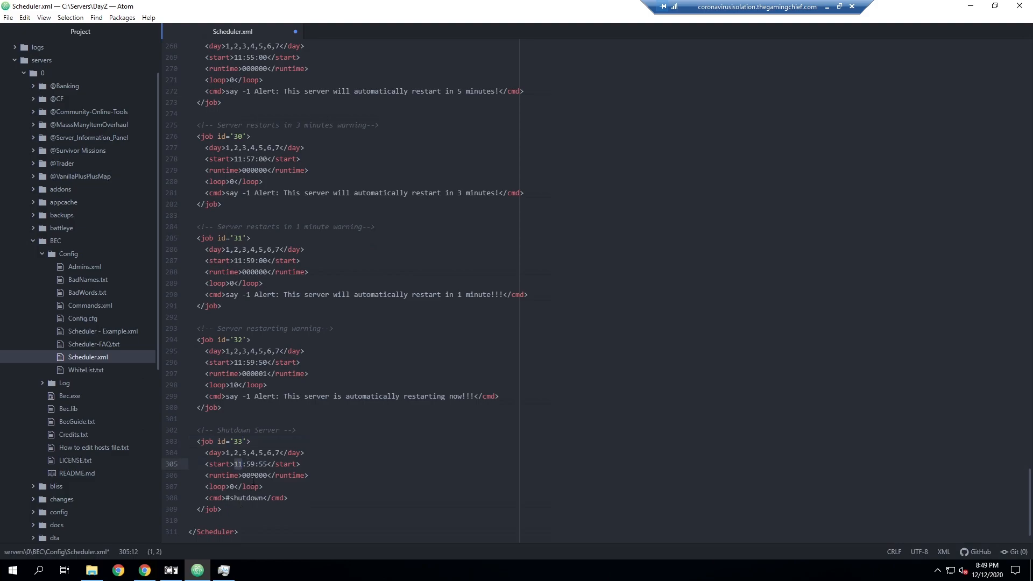
double_click(252, 498)
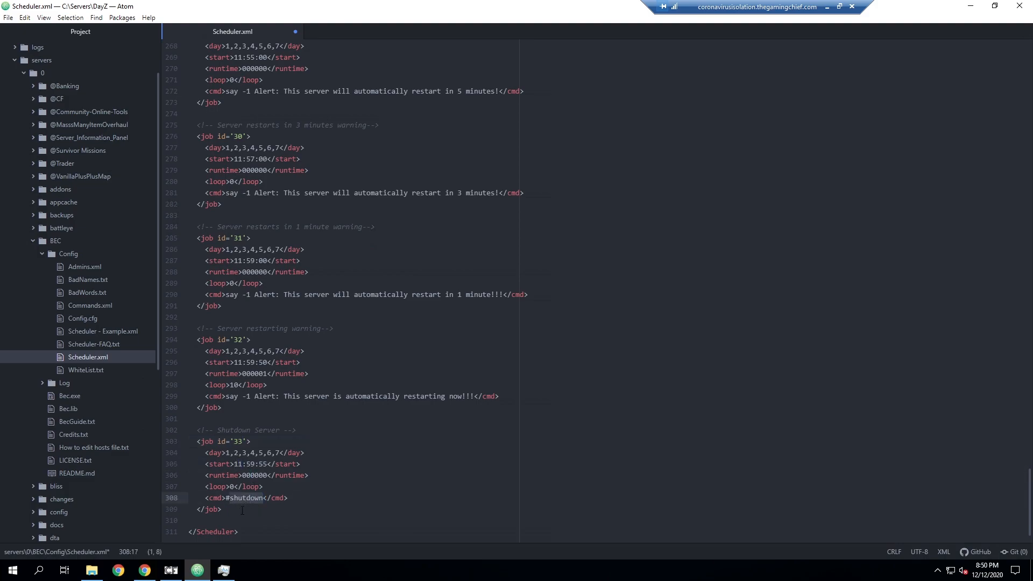
left_click_drag(242, 510, 150, 244)
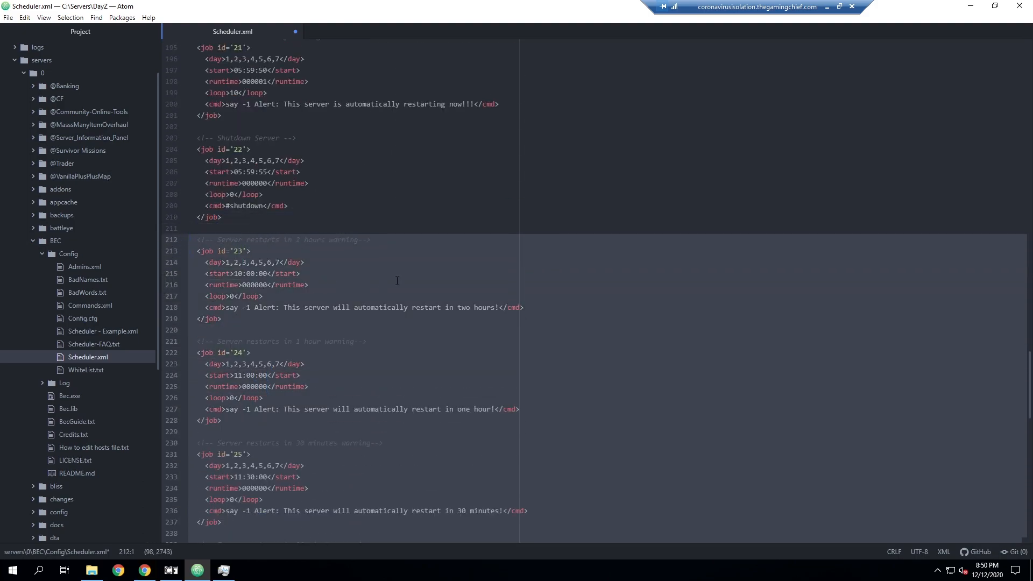
scroll(397, 281, "down", 10)
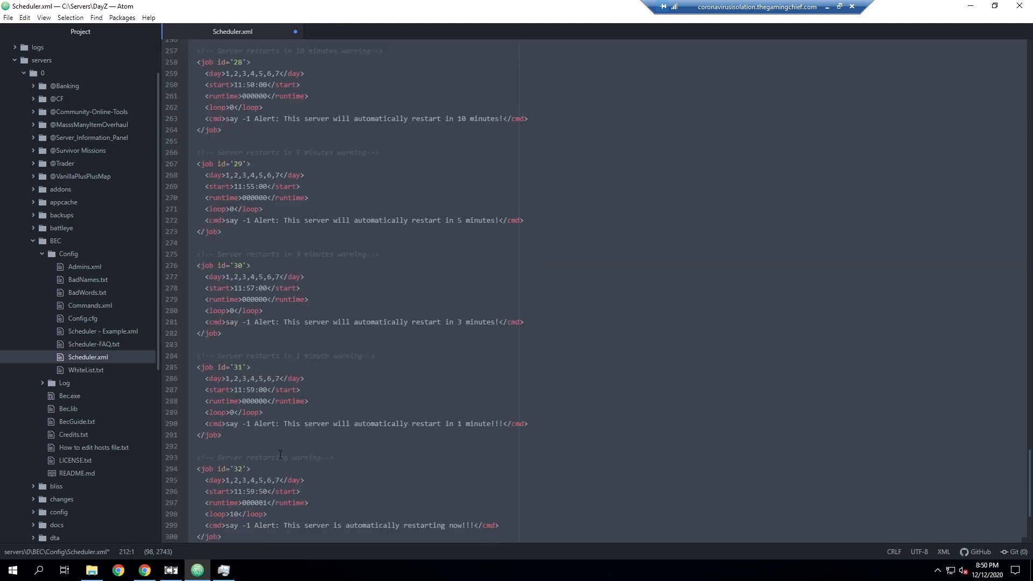
scroll(321, 386, "down", 3)
left_click(243, 500)
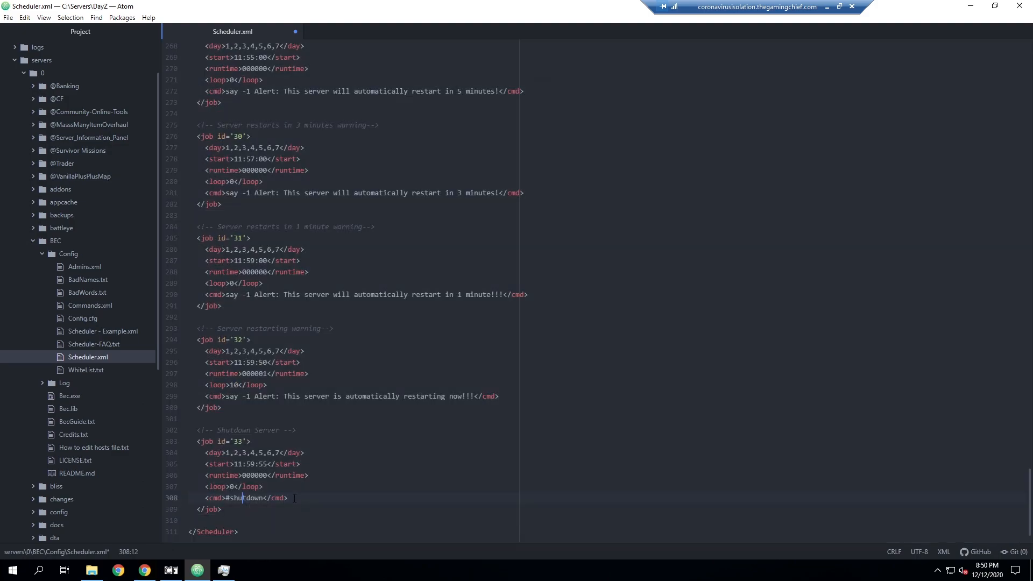
- Paste another copy of the noon restart block on a new line after shutdown job 33 in Scheduler.xml
left_click(313, 508)
key("Return")
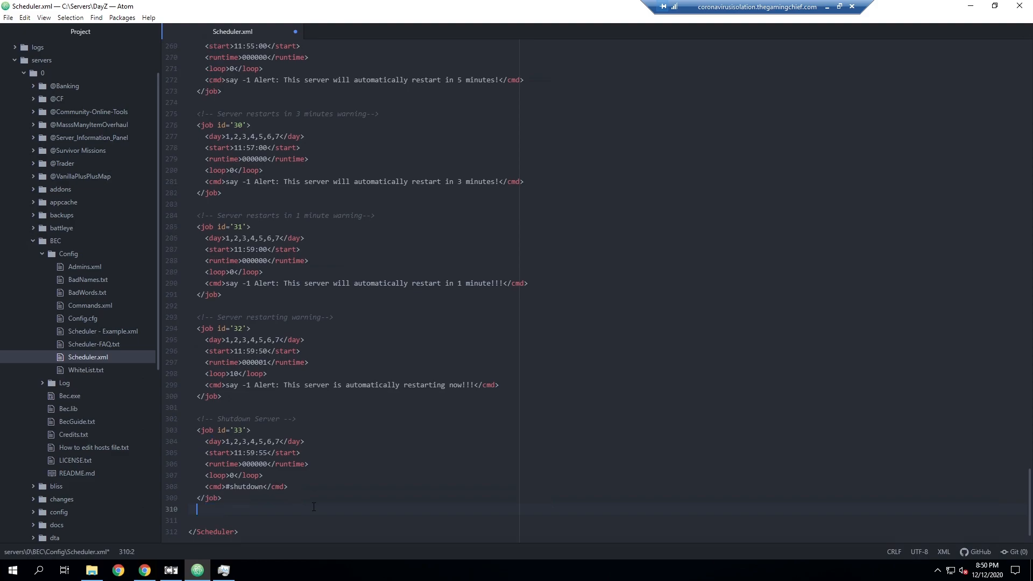
key("ctrl+v")
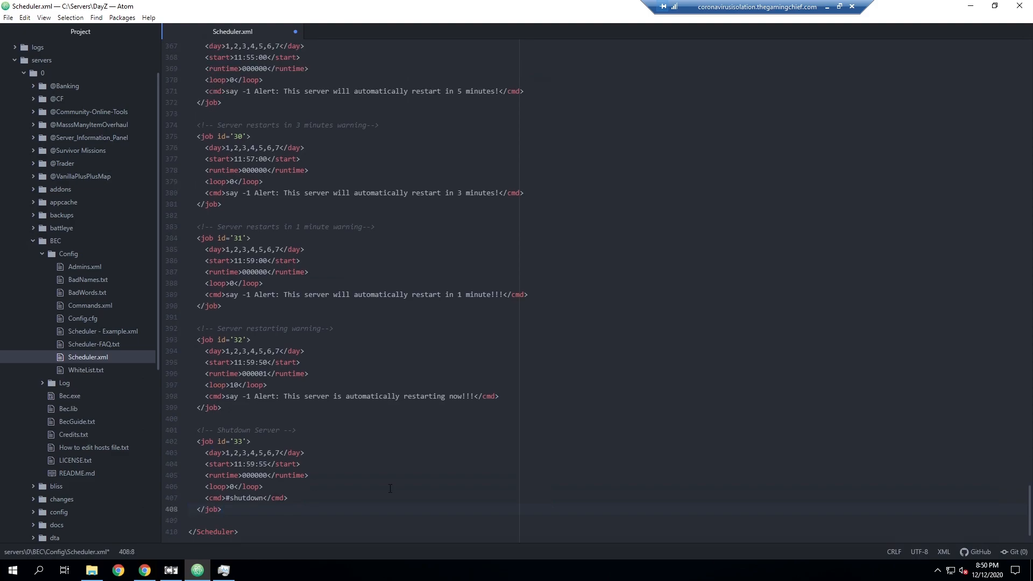
- In the pasted block, set the 2-hour warning job's id to 34 and its start time to 16:00:00
scroll(357, 308, "up", 10)
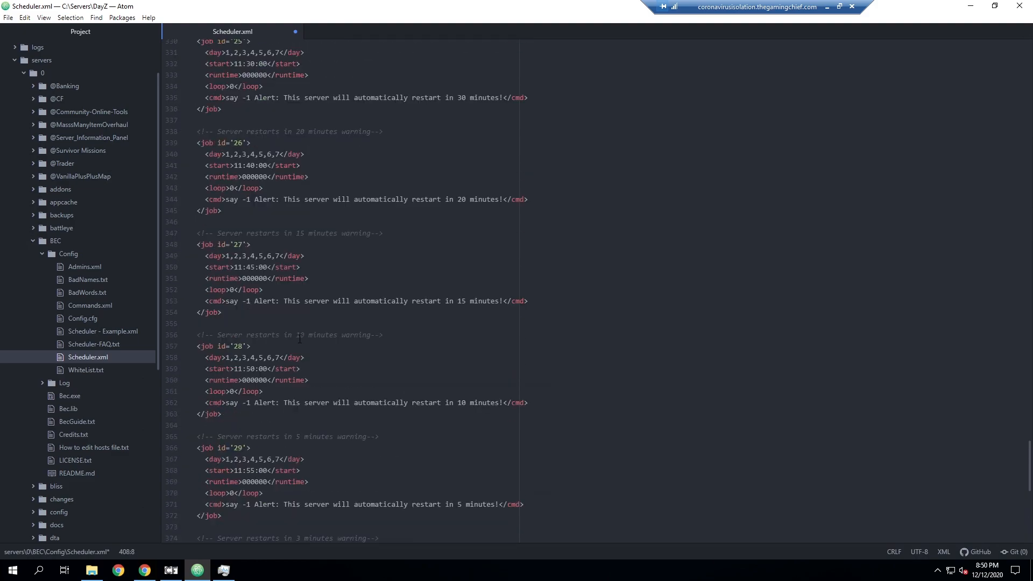
scroll(304, 330, "up", 5)
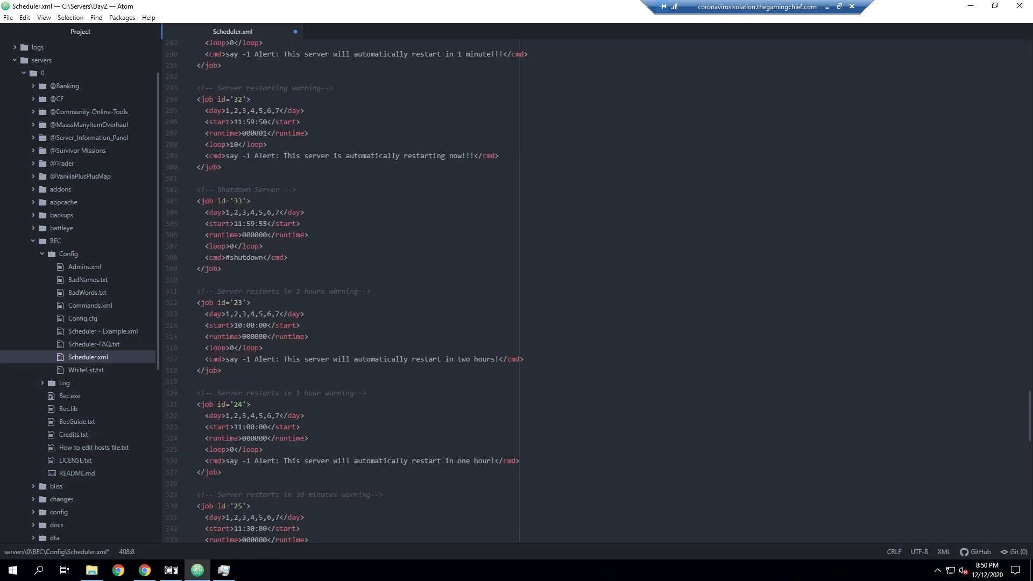
double_click(245, 257)
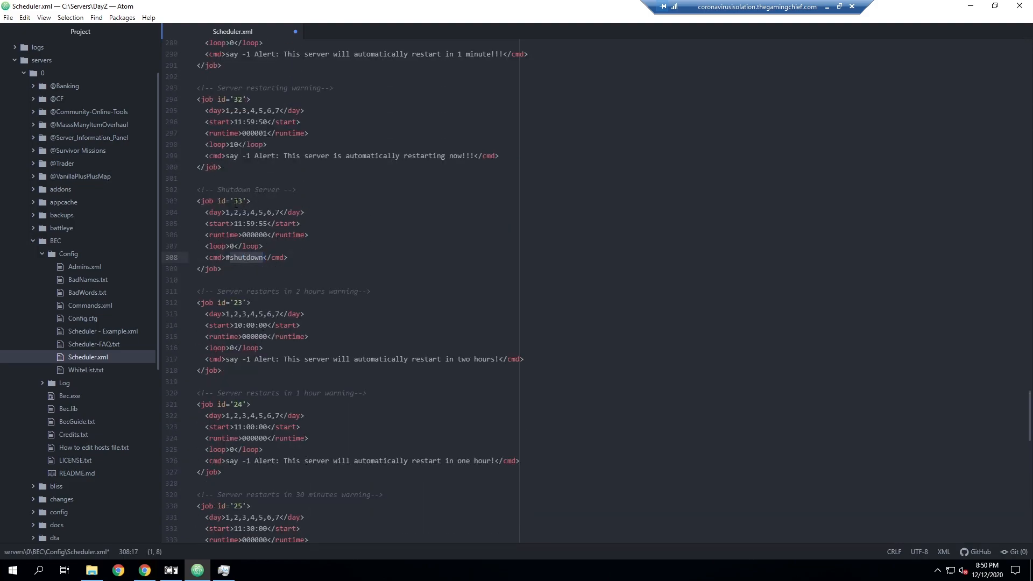
double_click(237, 302)
type("34")
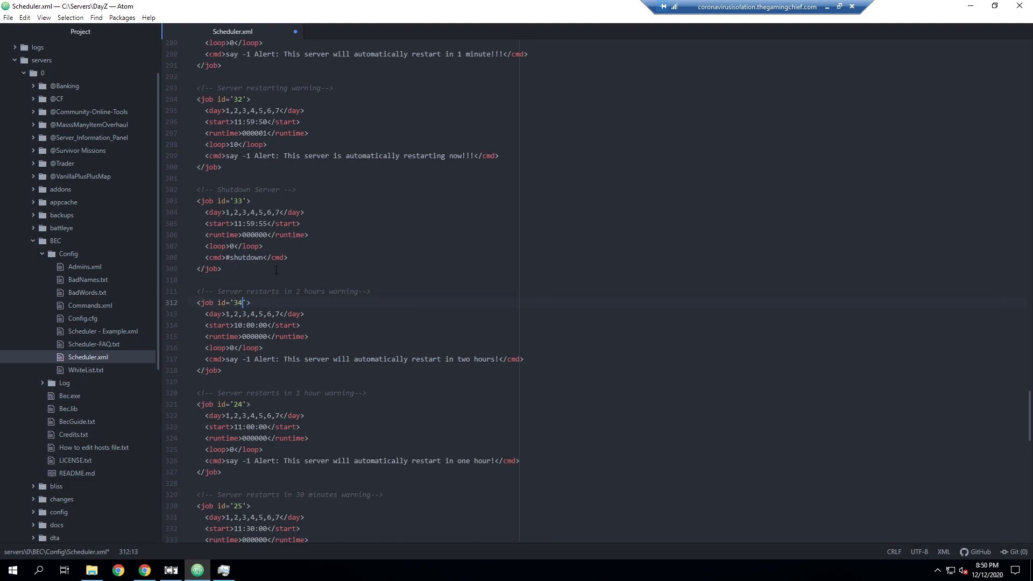
double_click(237, 325)
type("16")
- Set the pasted block's 1-hour warning job to start at 17:00:00 and renumber it to id 35
scroll(247, 360, "down", 2)
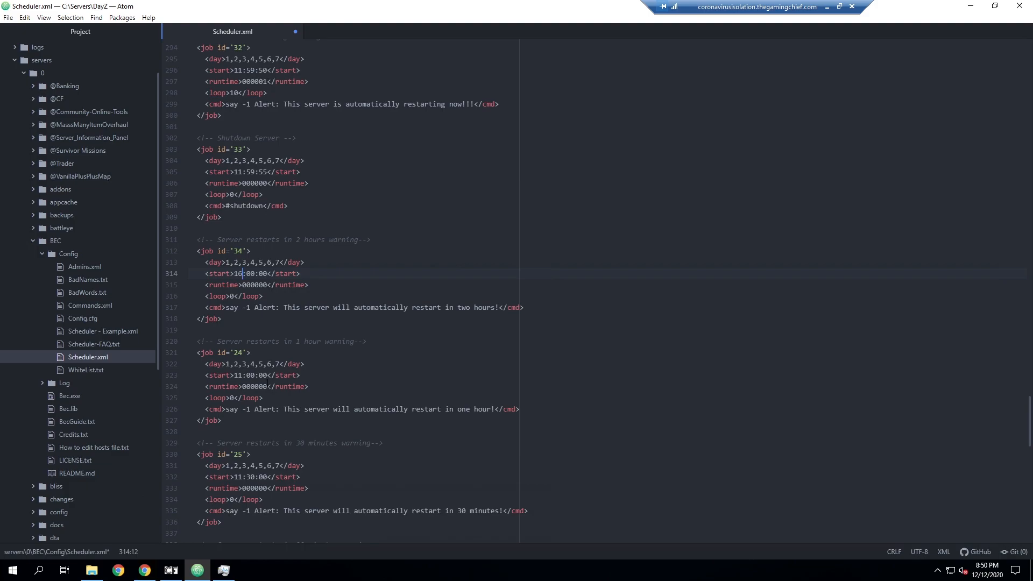
double_click(238, 375)
type("17")
double_click(238, 352)
type("35")
- Renumber the pasted block's 30-minute warning job to id 36 and set its start time to 17:30:00
scroll(326, 355, "down", 2)
left_click(240, 402)
double_click(239, 402)
type("36")
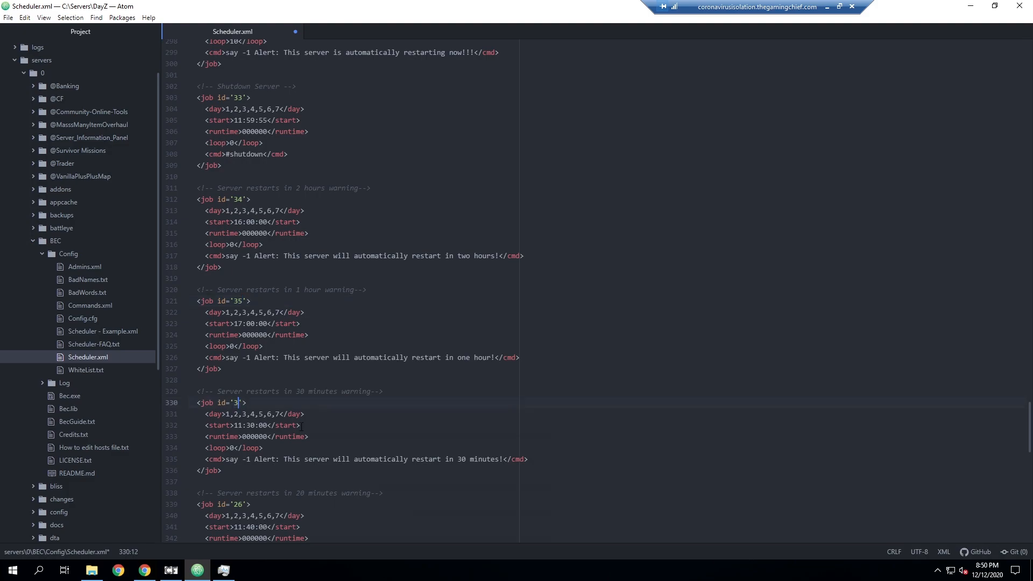
double_click(238, 425)
type("17")
- Renumber the pasted block's 20-minute warning job to id 37 and set its start time to 17:40:00
scroll(323, 420, "down", 2)
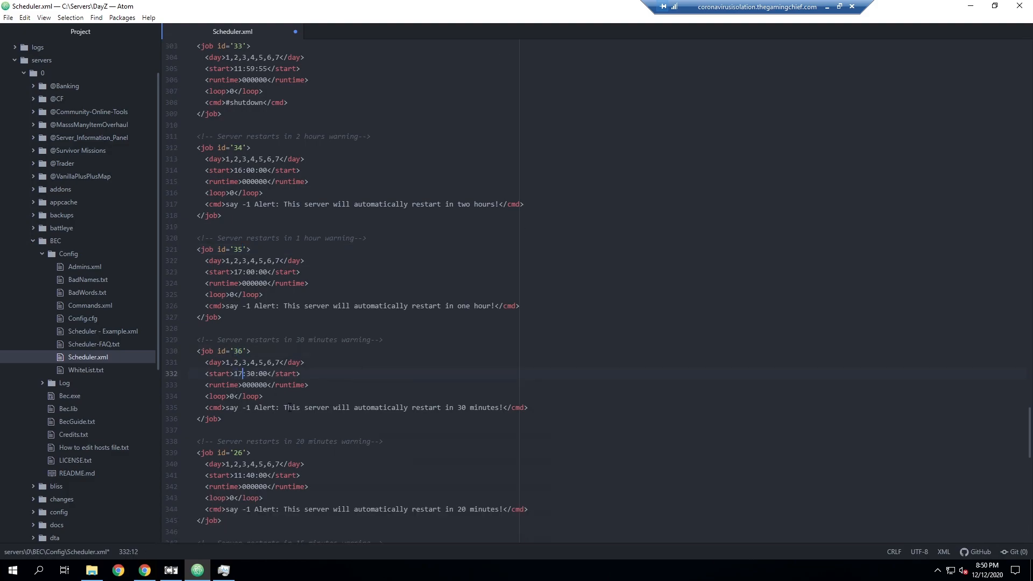
double_click(237, 453)
type("37")
double_click(238, 475)
type("17")
- Set the pasted block's 15-minute warning job to start at 17:45:00 and renumber it to id 38
scroll(270, 411, "down", 3)
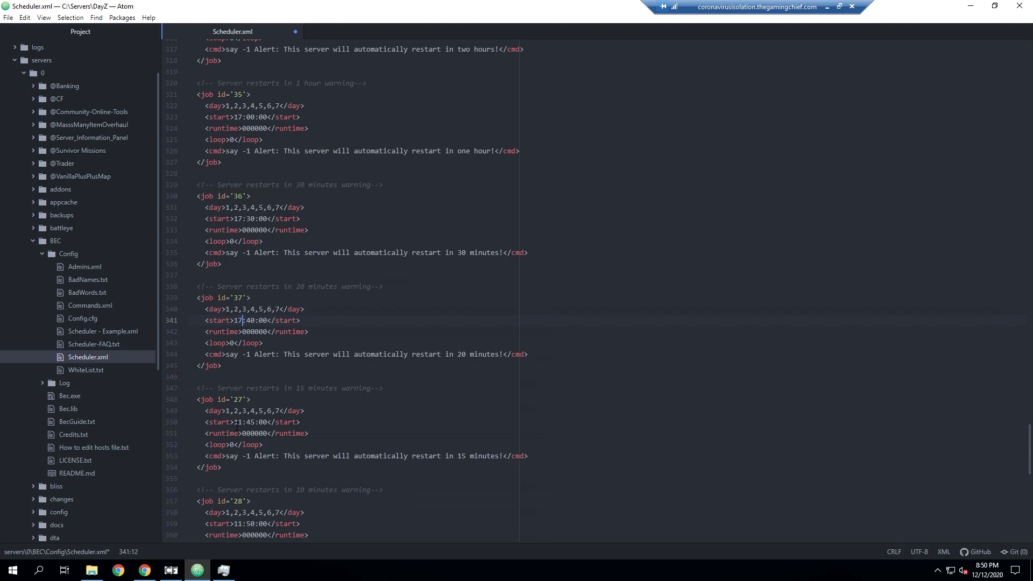
double_click(238, 423)
type("17")
double_click(239, 399)
type("38")
- Renumber the pasted block's 10-minute warning job to id 39 and set its start time to 17:50:00
scroll(348, 392, "down", 3)
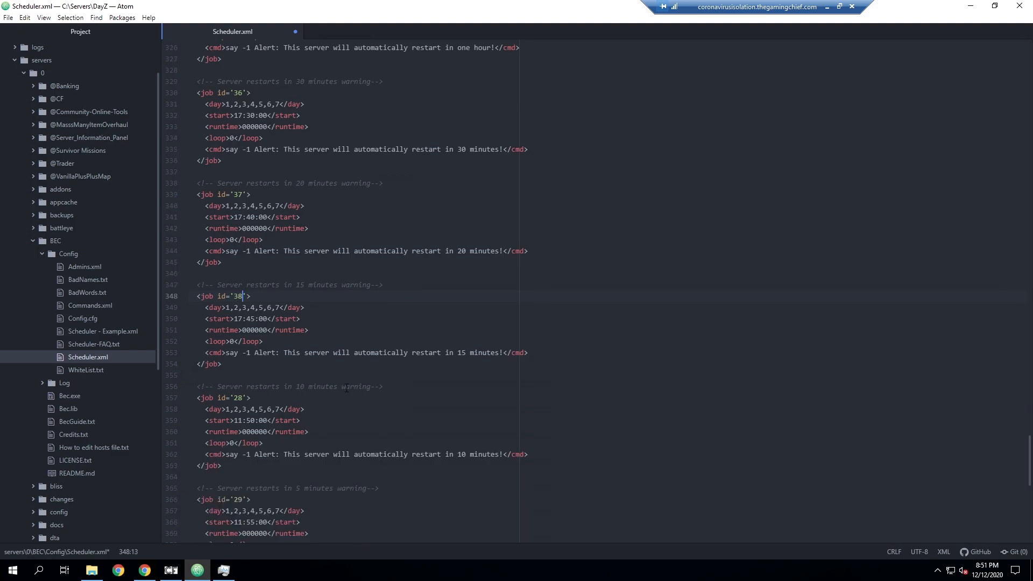
double_click(238, 398)
scroll(253, 396, "down", 1)
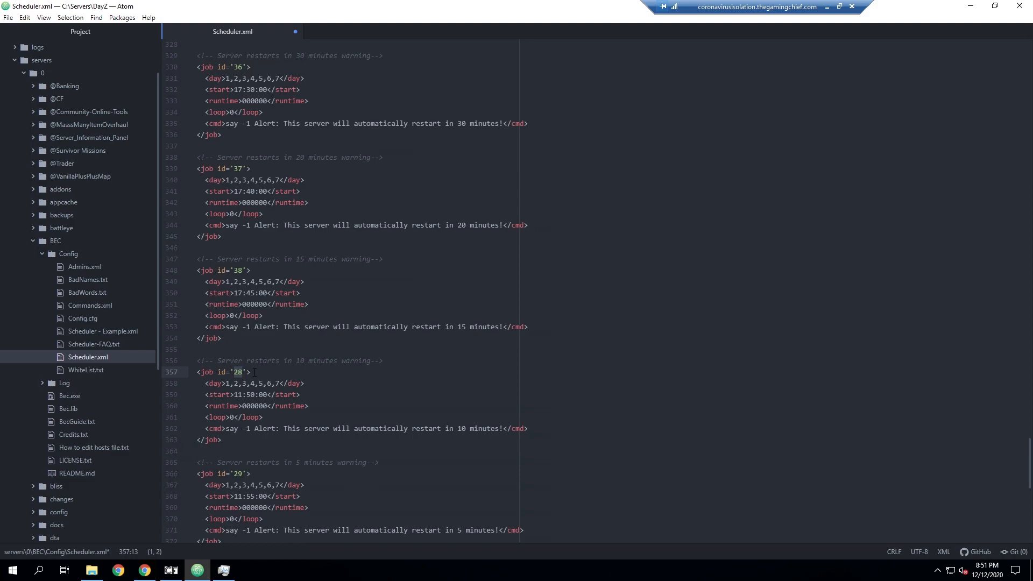
type("39")
double_click(239, 395)
type("17")
- Renumber the pasted block's 5-minute warning job to id 40 and set its start time to 17:55:00
scroll(391, 386, "down", 3)
double_click(238, 396)
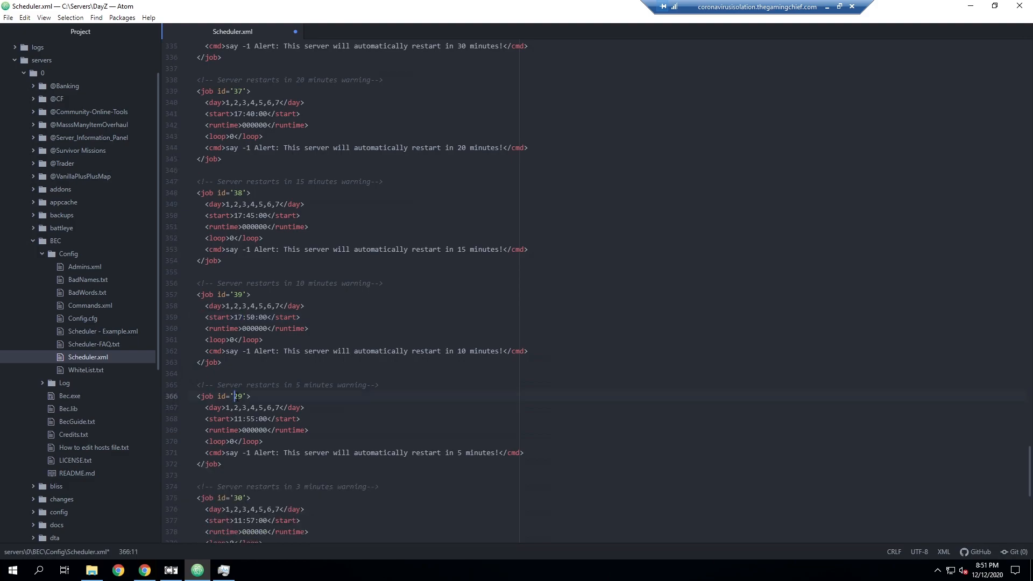
type("40")
double_click(238, 419)
type("17")
- Set the pasted block's 3-minute warning job to start at 17:57:00 and renumber it to id 41
scroll(243, 413, "down", 3)
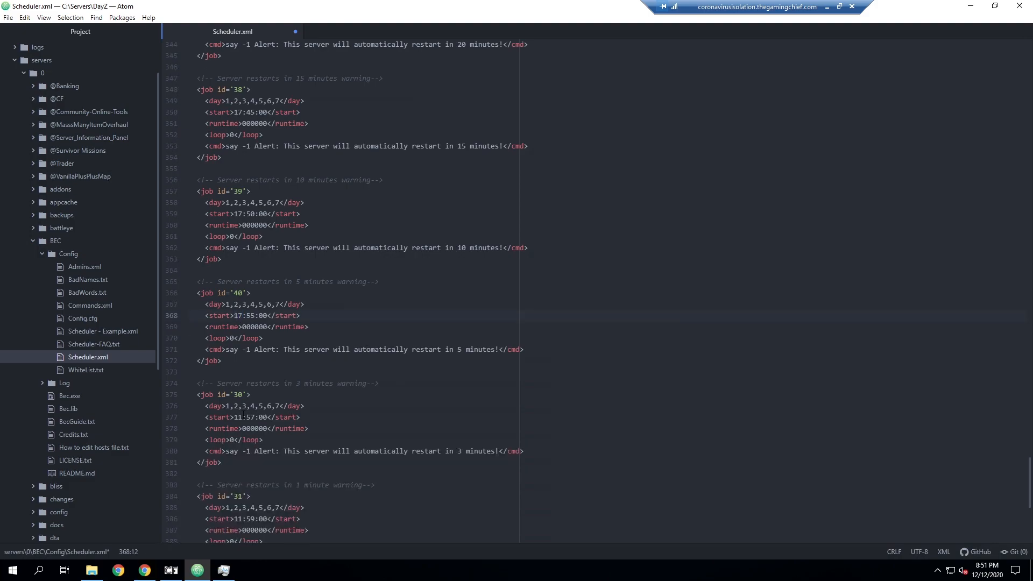
double_click(237, 416)
type("17")
double_click(241, 394)
type("41")
- Set the pasted block's 1-minute warning job's start hour to 17 and renumber the job to id 42
scroll(237, 418, "down", 2)
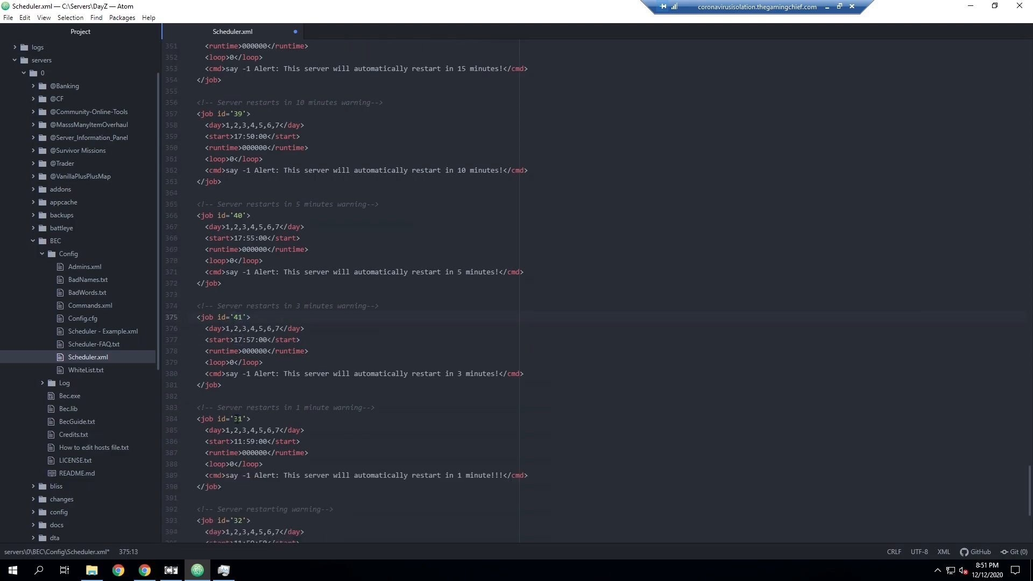
double_click(237, 438)
type("17")
double_click(237, 419)
type("42")
scroll(294, 394, "down", 4)
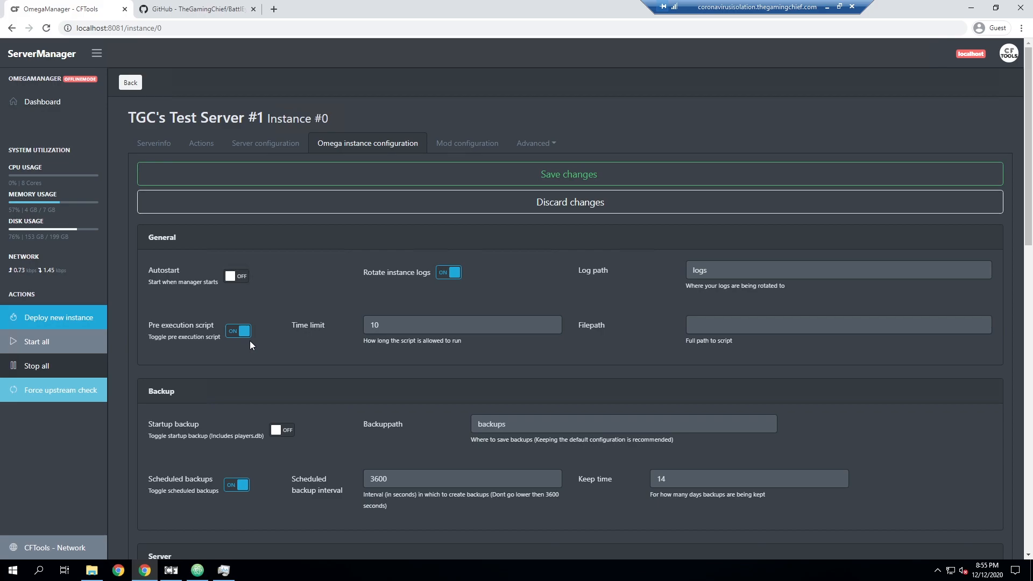
- Copy the BEC folder's path from File Explorer and set OmegaManager's pre execution script Filepath to C:\Servers\DayZ\servers\0\BEC\StartBEC.exe
left_click(89, 574)
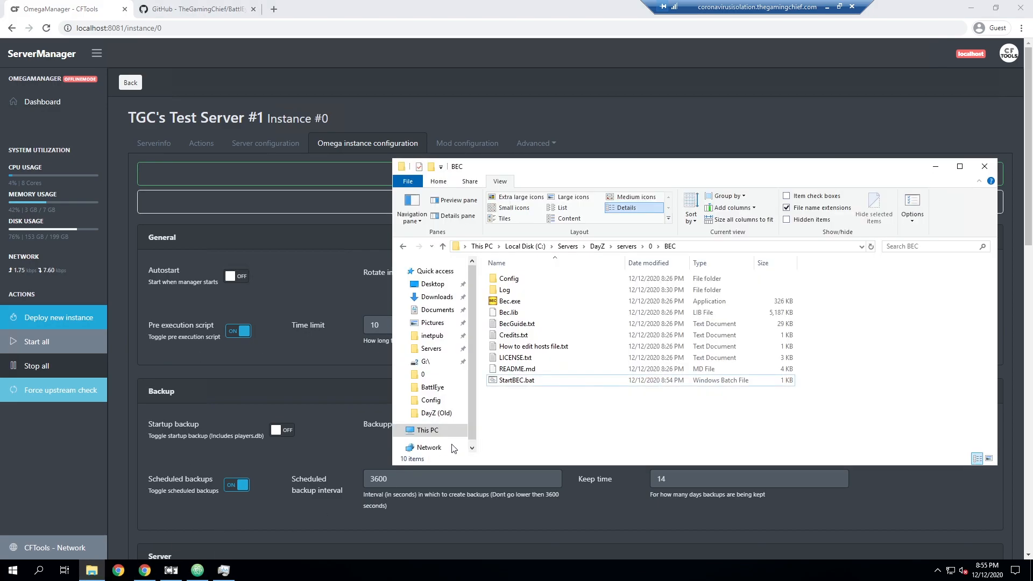
left_click(707, 248)
key("ctrl+c")
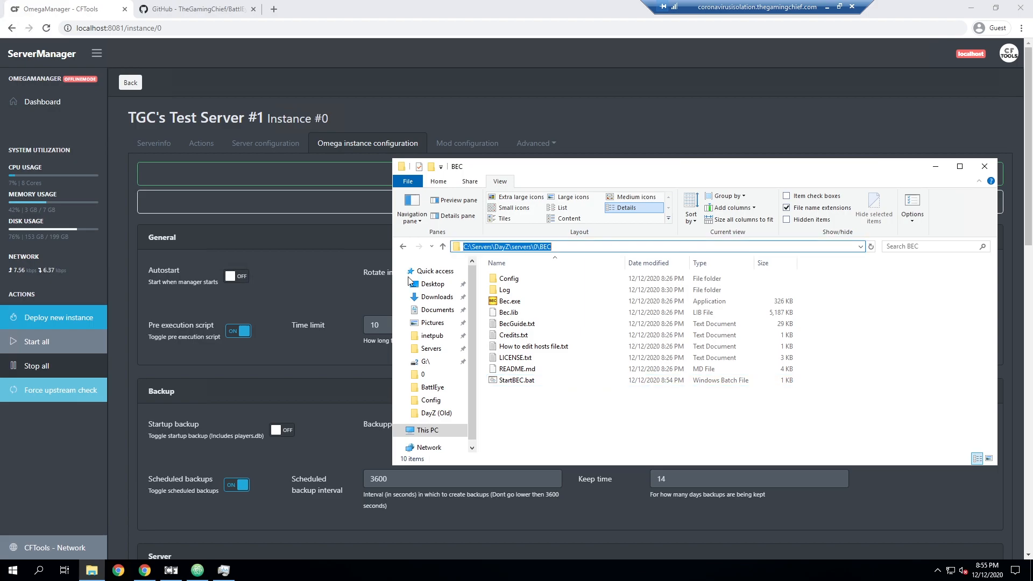
left_click(317, 255)
left_click(774, 330)
key("ctrl+v")
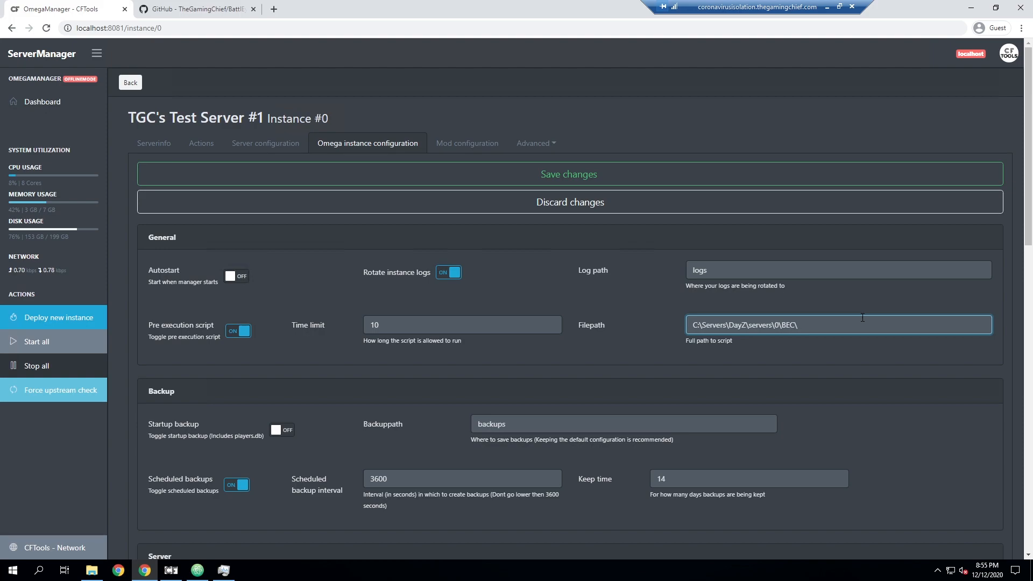
type("\\StartBEC.exe")
- Check the start script's file type in the BEC folder and correct the script Filepath's ending to StartBEC.bat
left_click(92, 570)
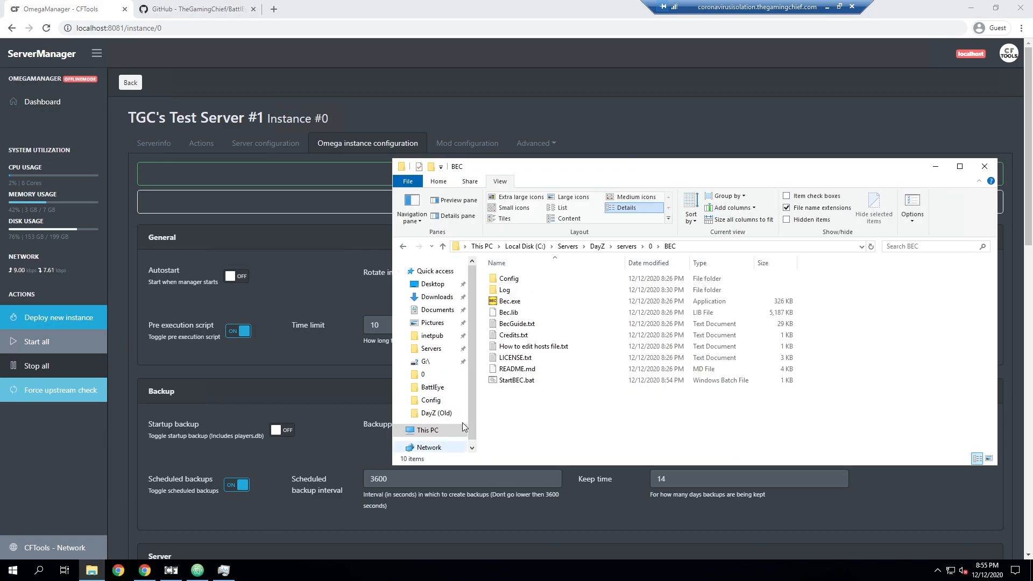
left_click(584, 489)
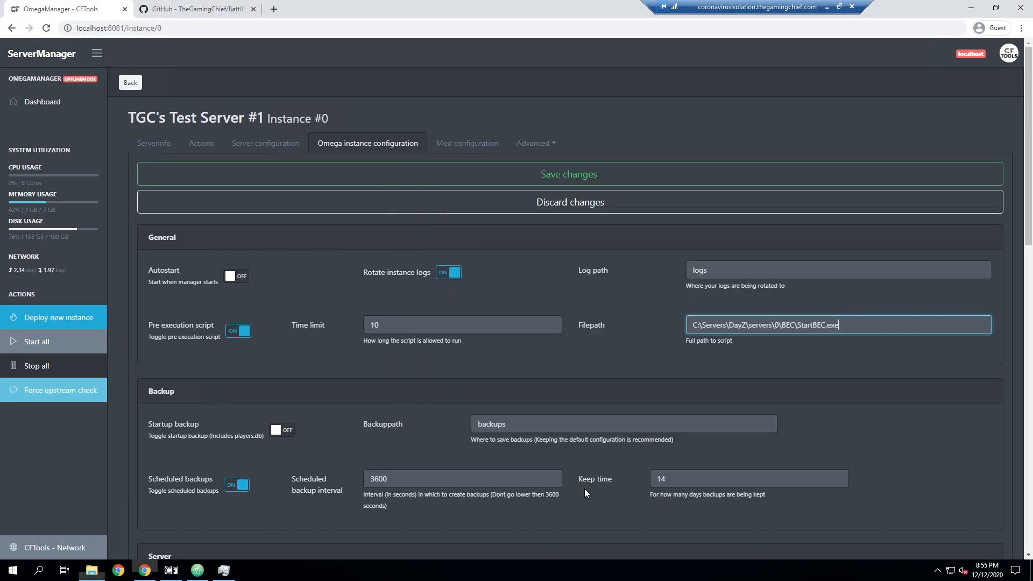
left_click(908, 327)
key("BackSpace")
key("BackSpace")
type("b")
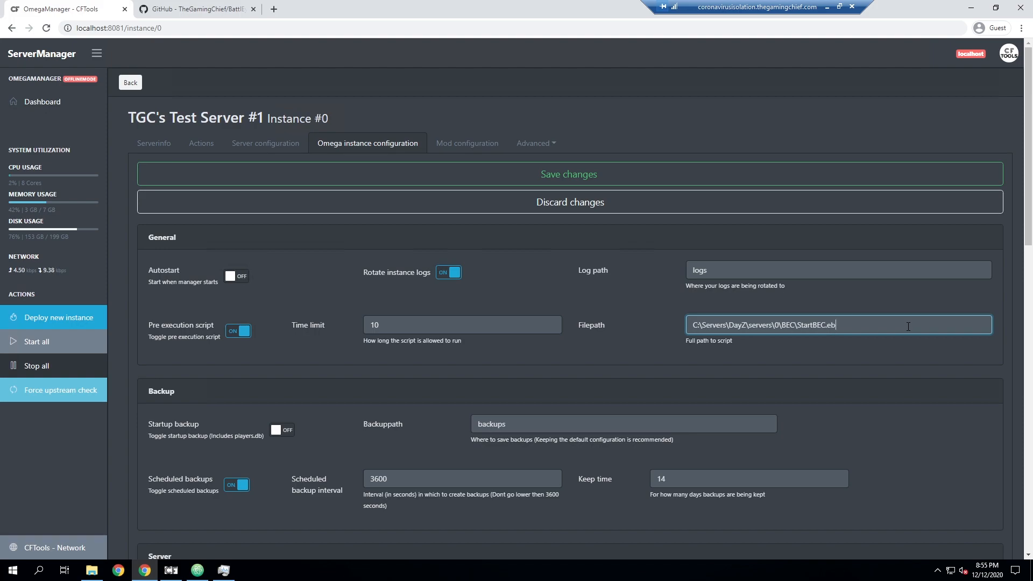
key("BackSpace")
key("BackSpace")
type("bat")
left_click(859, 346)
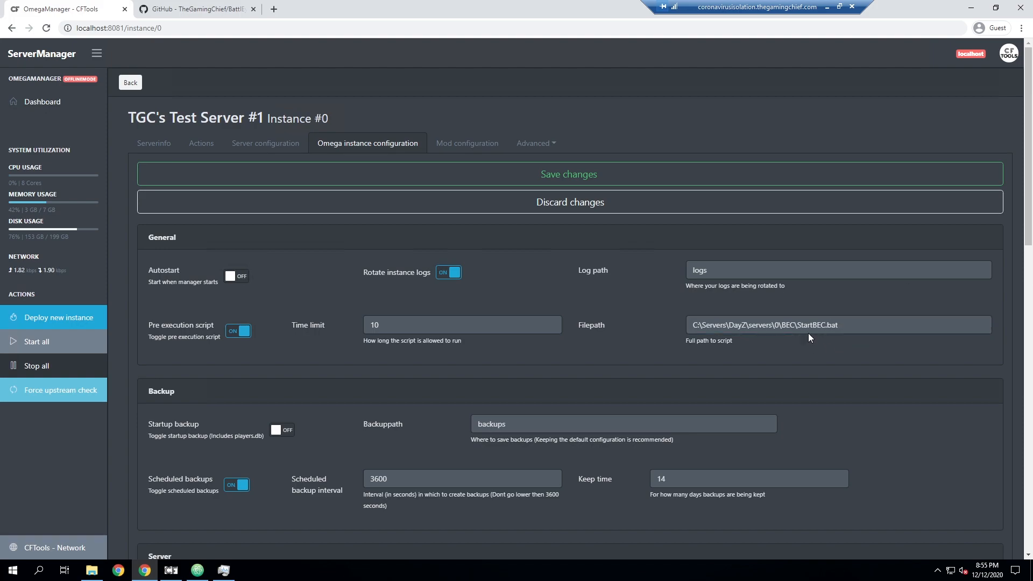
left_click_drag(391, 326, 314, 315)
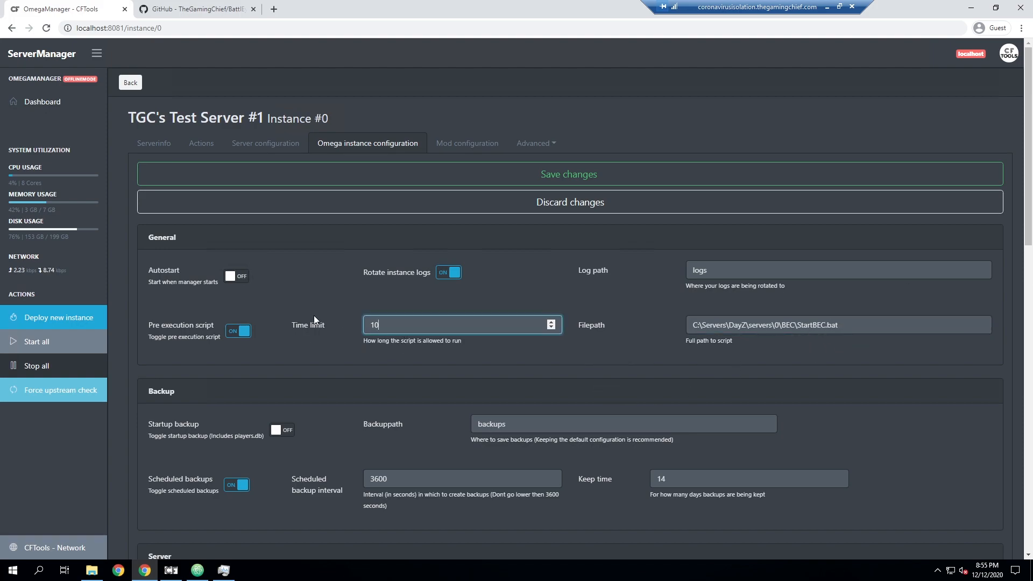
mouse_move(381, 326)
left_mouse_down()
mouse_move(305, 321)
mouse_move(377, 326)
left_mouse_up()
left_click(414, 325)
key("BackSpace")
key("BackSpace")
type("9")
scroll(396, 323, "up", 1)
double_click(376, 328)
left_click(428, 330)
double_click(413, 328)
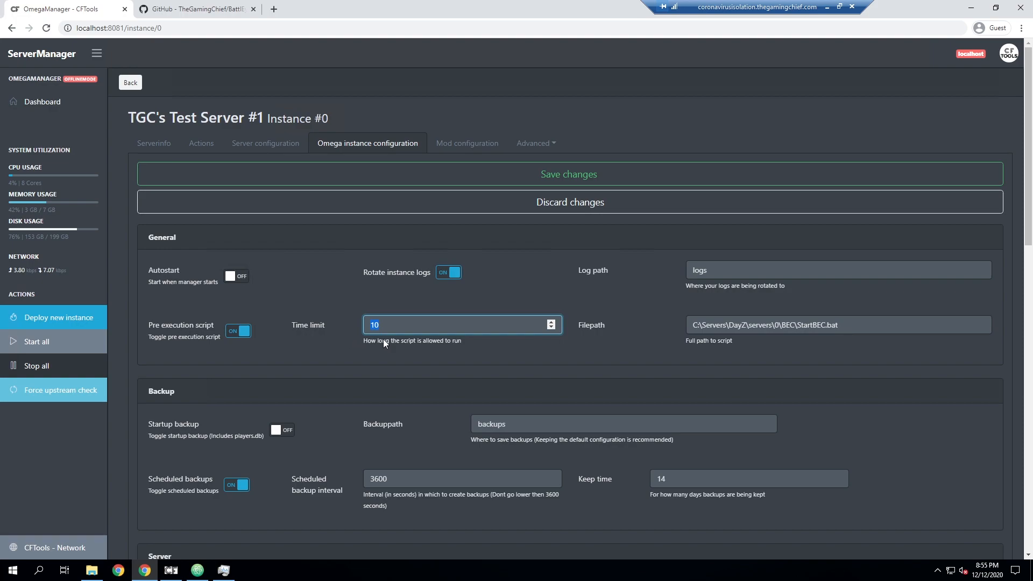
- Save the Omega instance configuration and start TGC's Test Server #1 from the dashboard
left_click(557, 173)
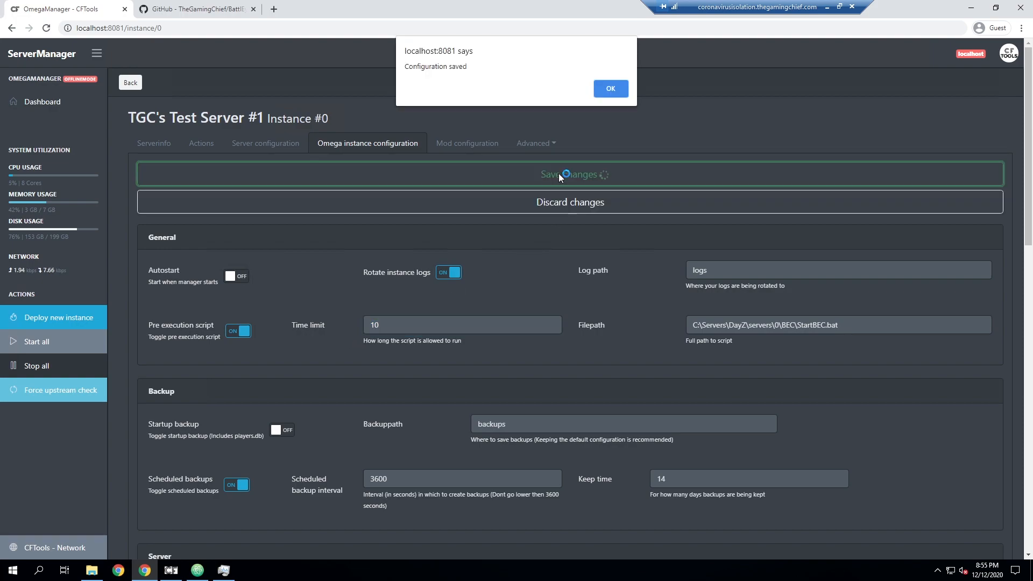
left_click(613, 88)
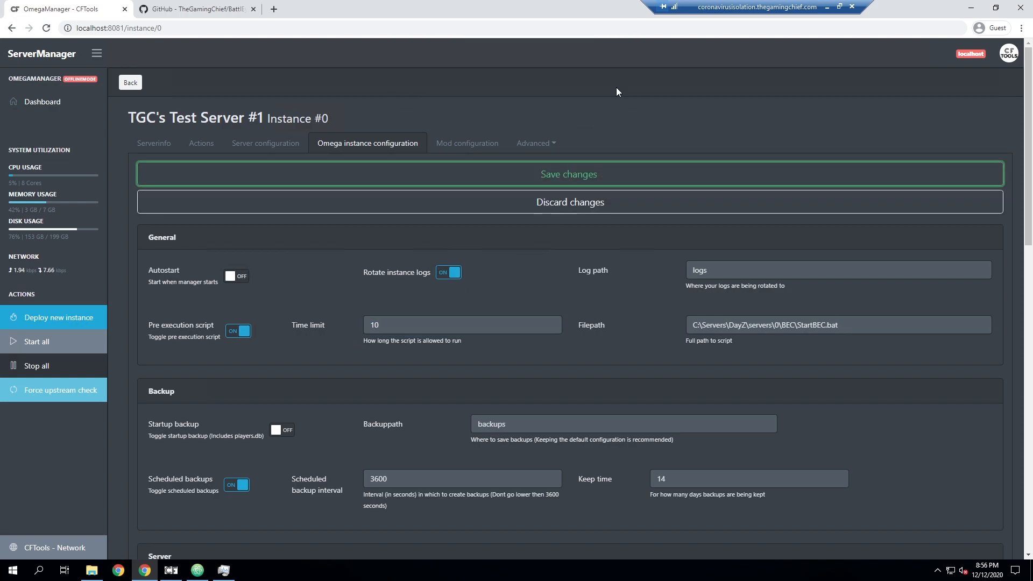
left_click(45, 104)
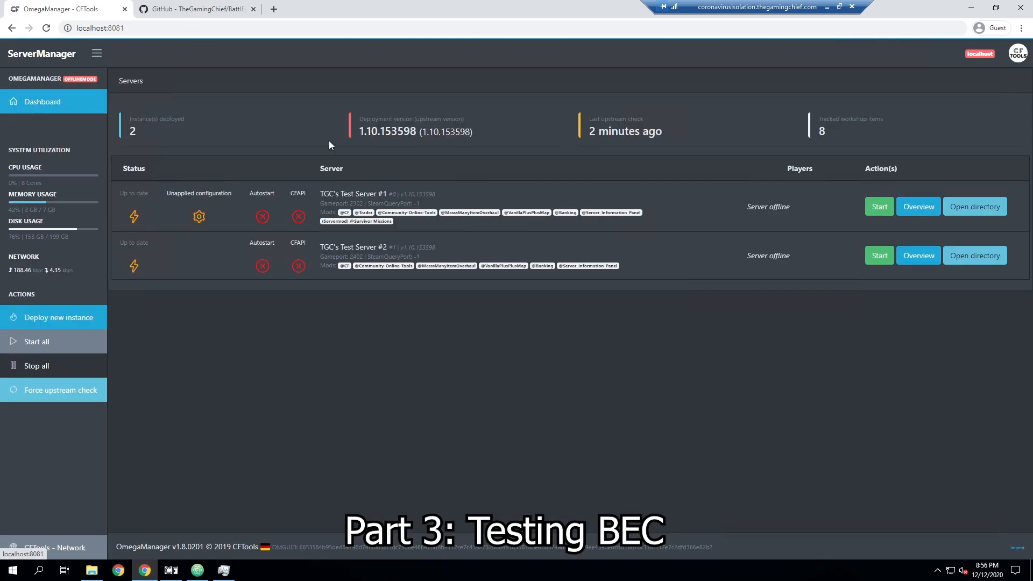
left_click(879, 207)
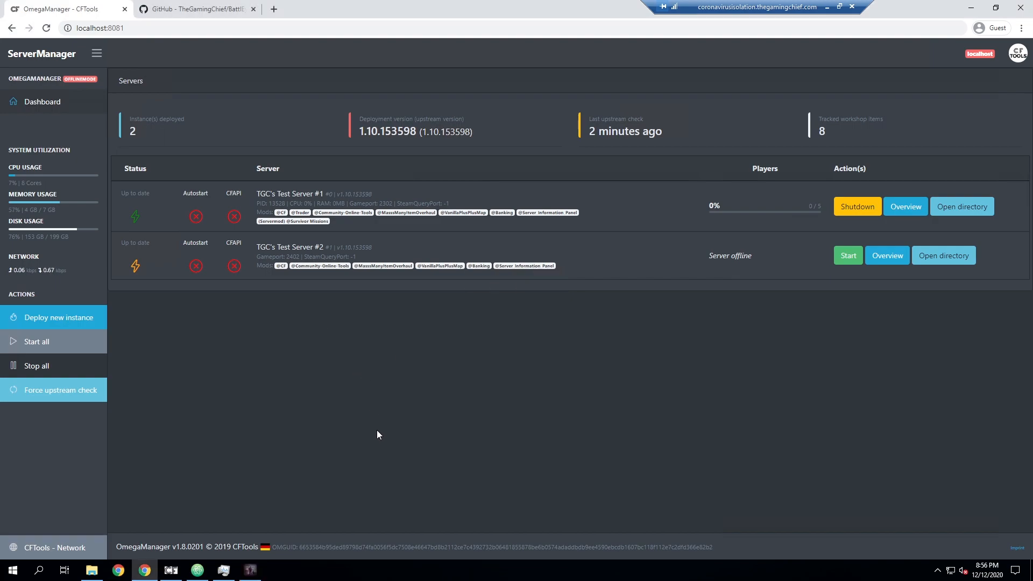
- Bring up the DayZ server console window and widen it to read the startup log
left_click(243, 575)
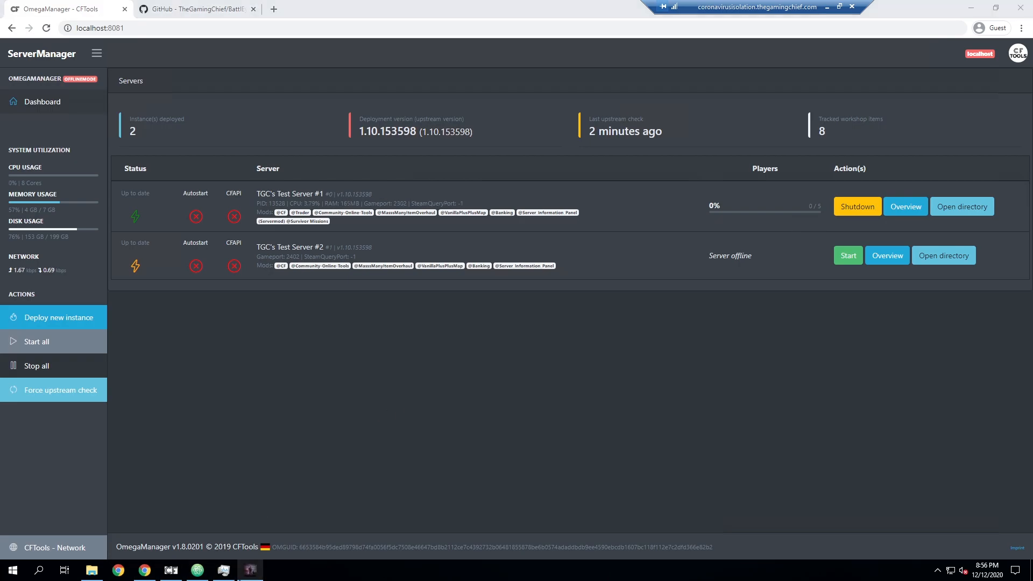
left_click(253, 571)
left_click(254, 571)
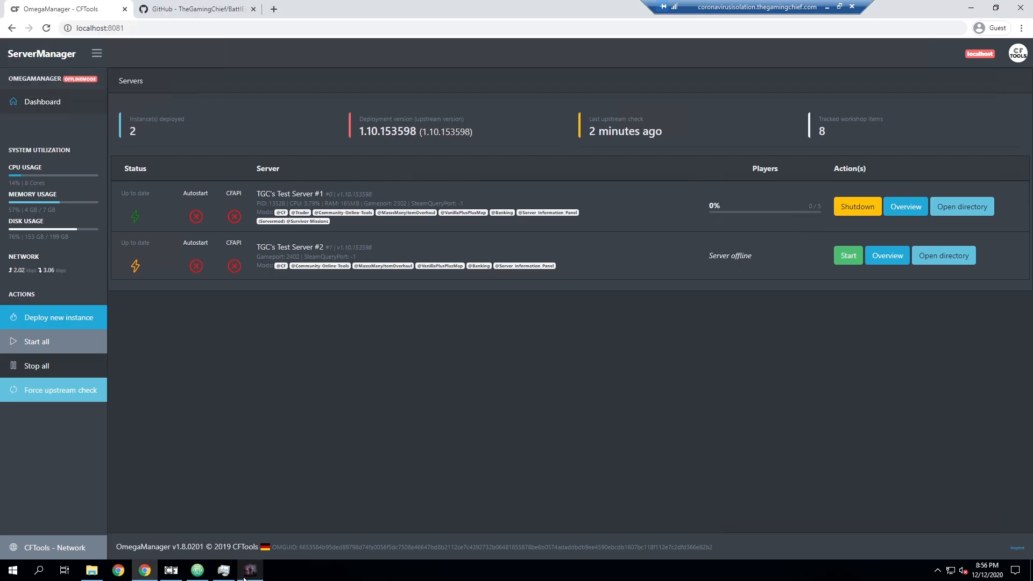
left_click(260, 576)
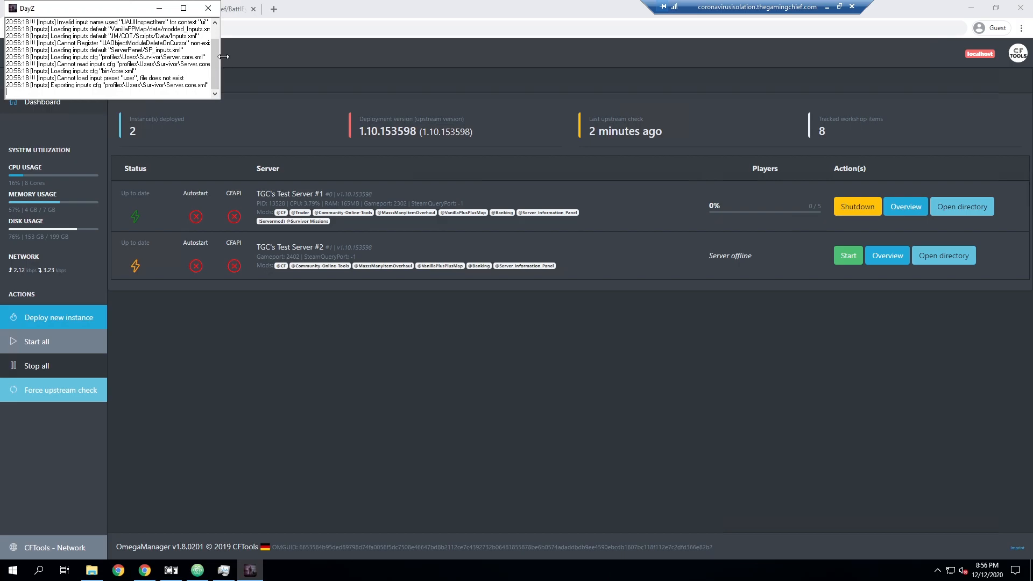
left_click_drag(221, 60, 529, 75)
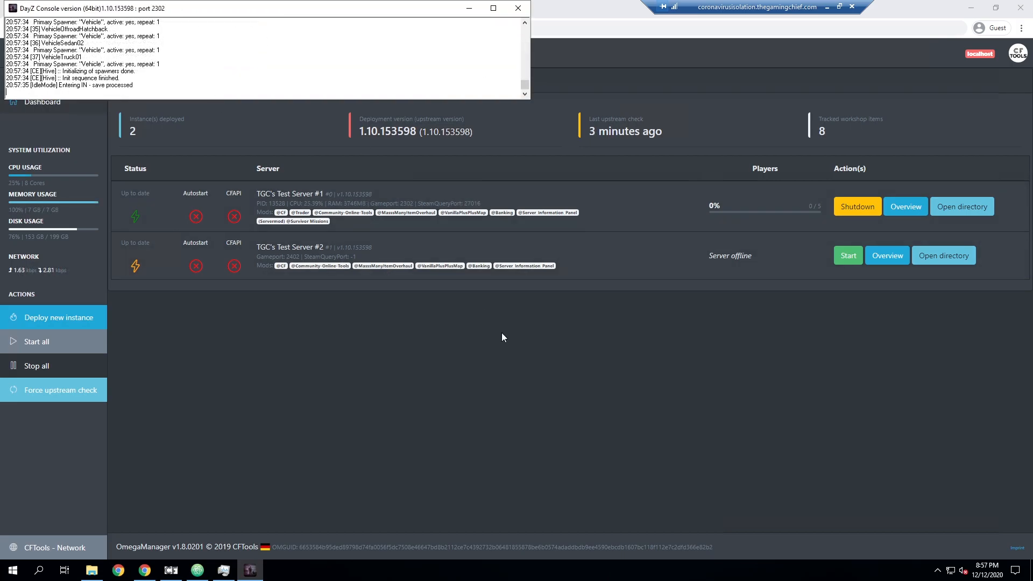
- Shut down TGC's Test Server #1 from the OmegaManager dashboard and confirm the shutdown
left_click(852, 211)
left_click(576, 90)
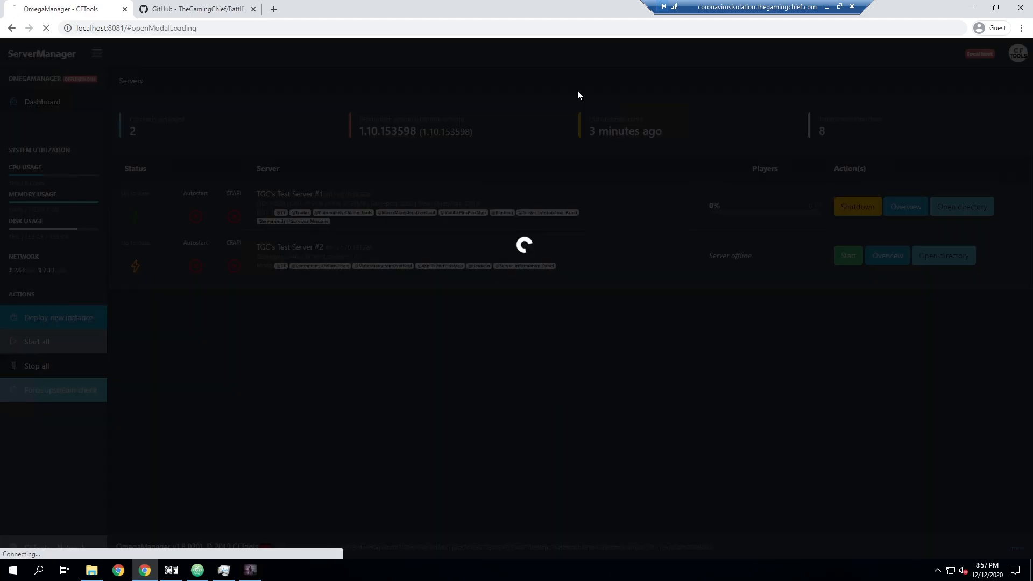
left_click(250, 569)
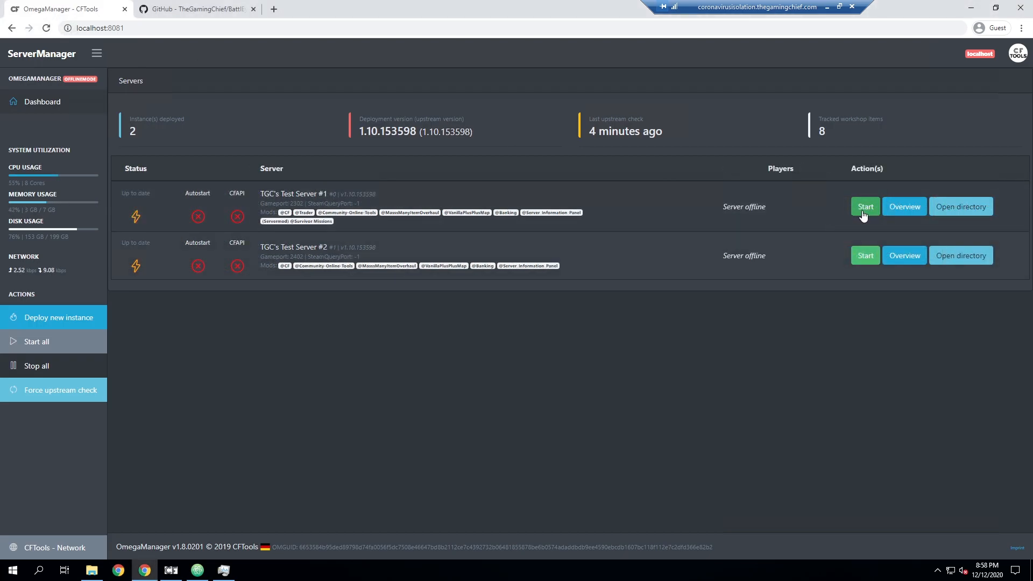
- Start TGC's Test Server #1 and open StartBEC.bat from the server's BEC folder for editing
left_click(864, 205)
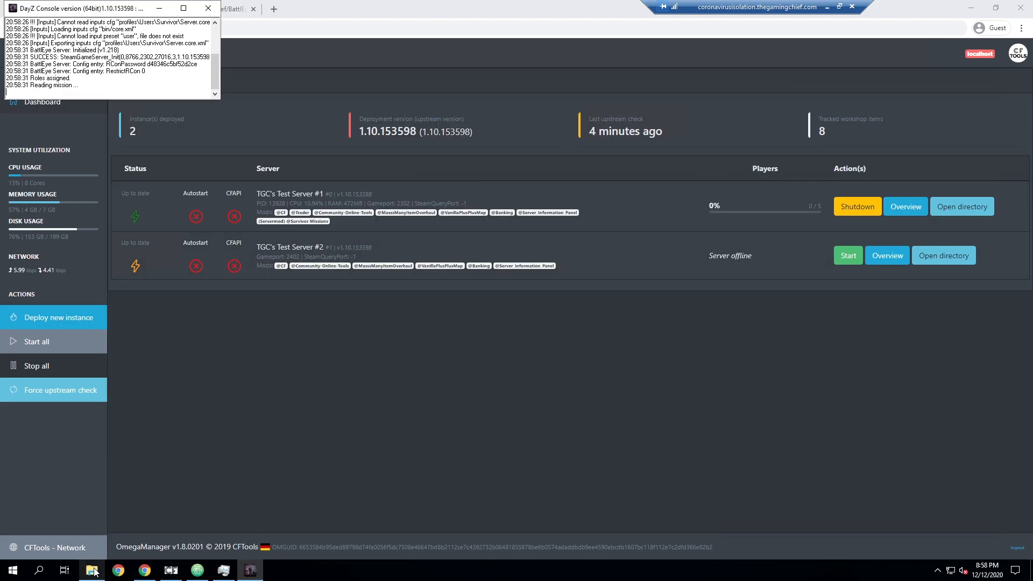
left_click(92, 570)
left_click(520, 380)
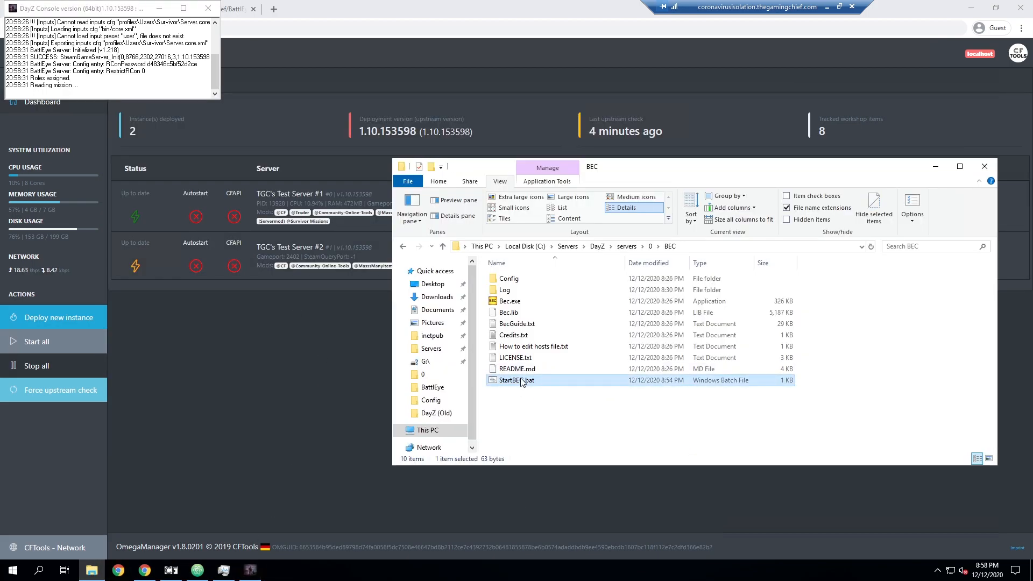
right_click(520, 382)
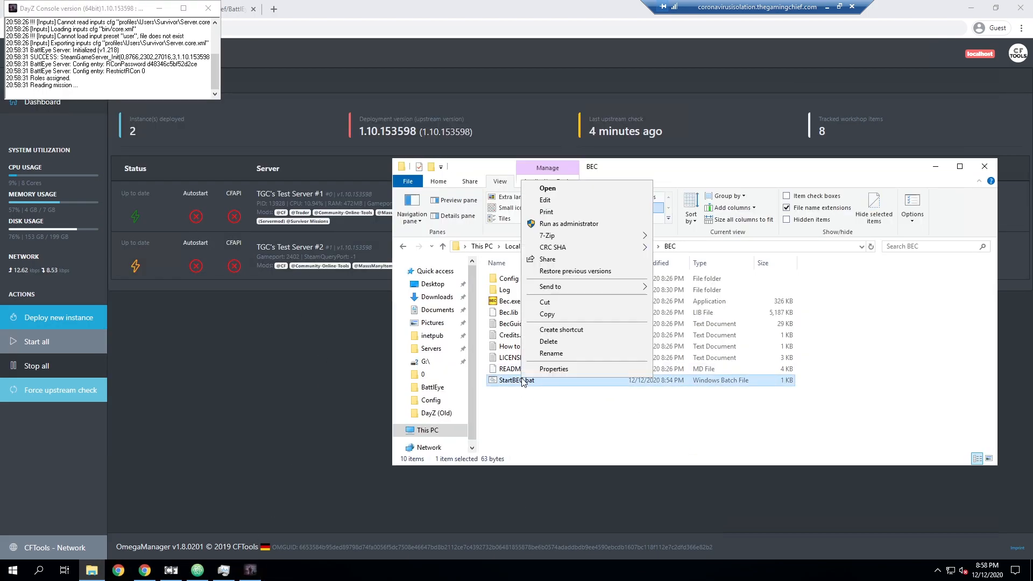
left_click(548, 200)
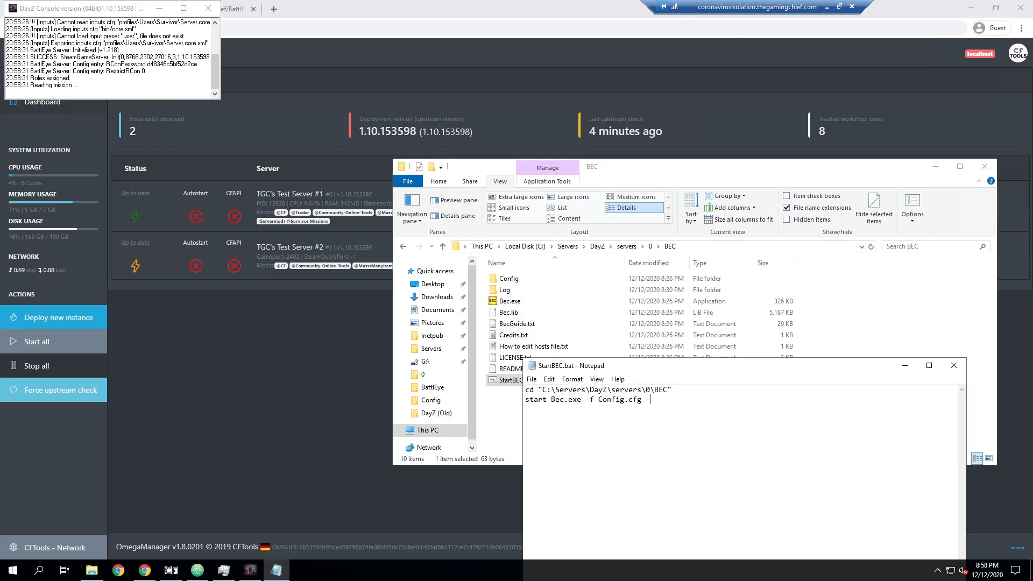
- Append the option -dsc to the Bec.exe start line in StartBEC.bat and save the file
type("-dsc")
left_click_drag(664, 400, 649, 401)
left_click(674, 414)
left_click(532, 380)
left_click(551, 415)
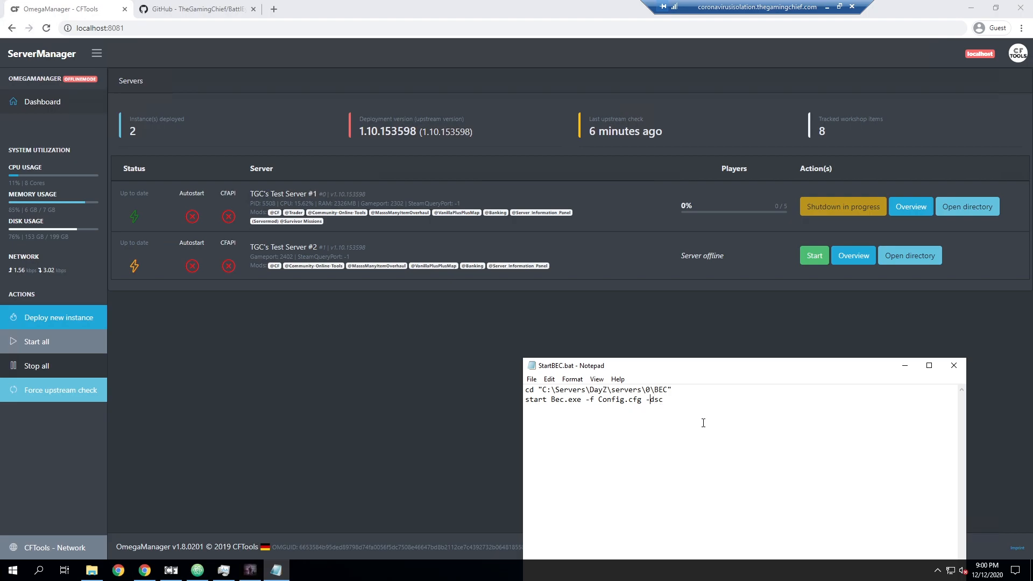
- Correct the option in StartBEC.bat to --dsc, save and close the file, and start TGC's Test Server #1 again
type("-")
left_click_drag(649, 399, 683, 403)
left_click(683, 403)
left_click(531, 379)
left_click(553, 416)
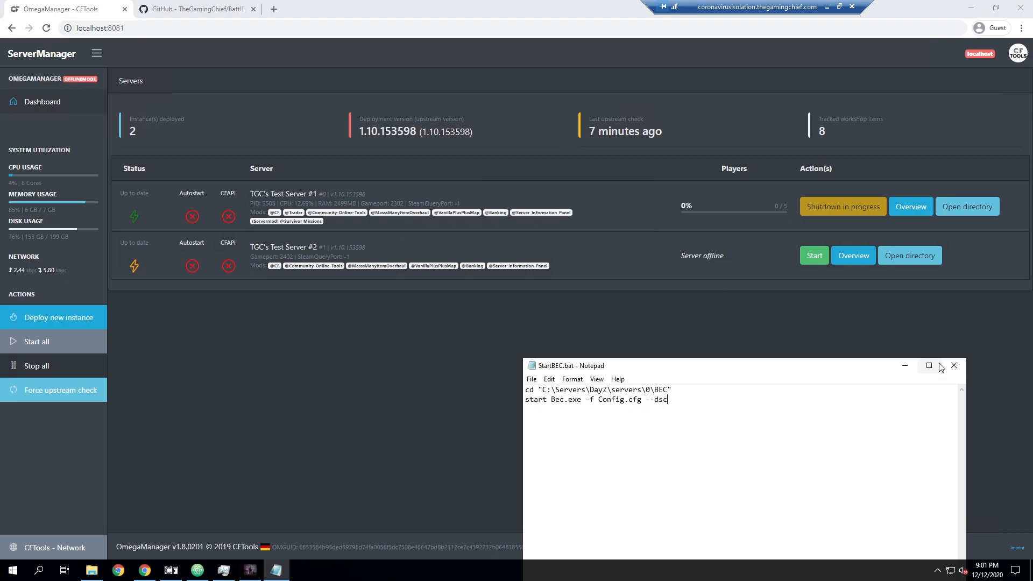
left_click(955, 367)
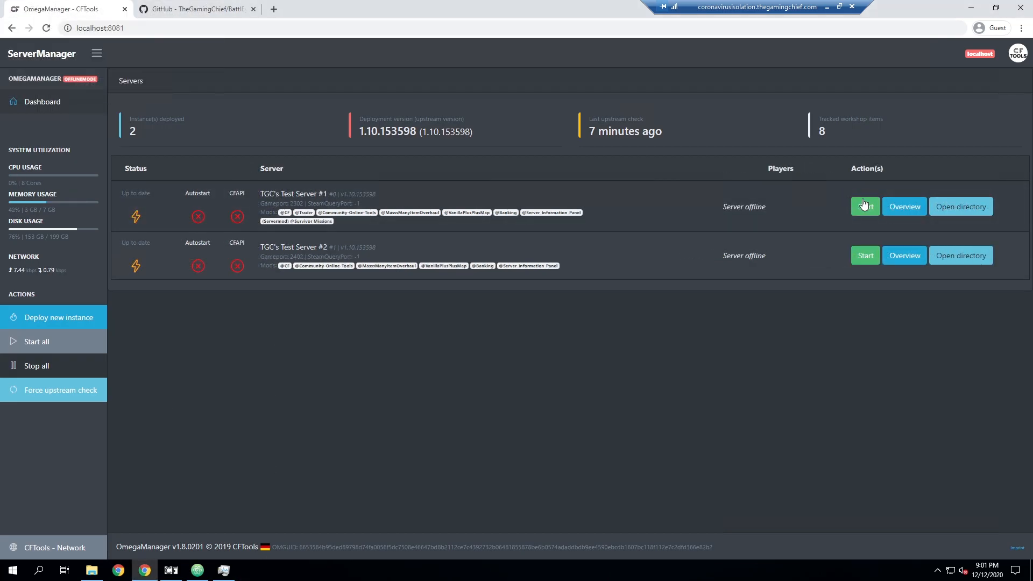
left_click(863, 206)
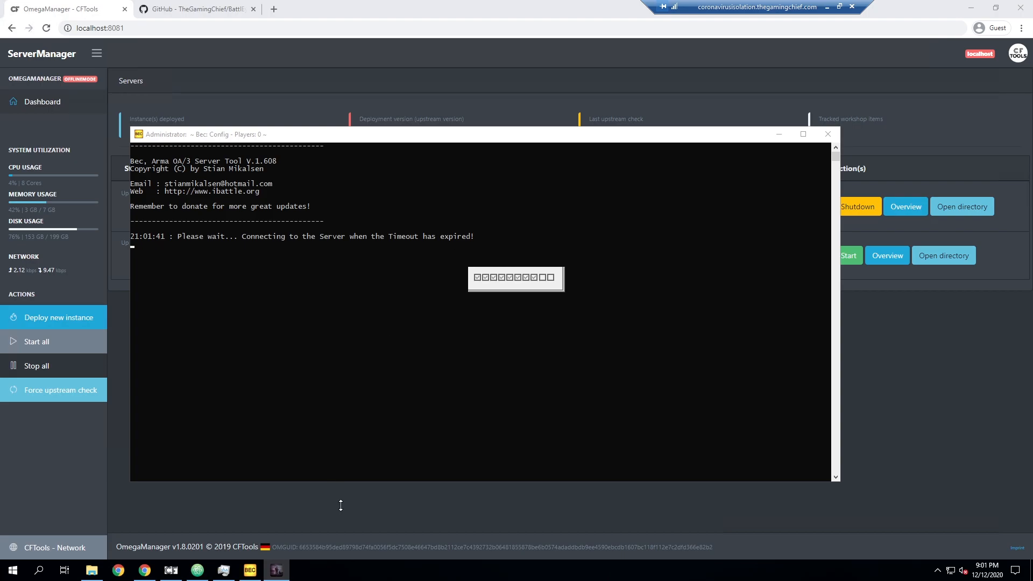
- Switch to Atom, open Config.cfg from the BEC Config folder and search for its timeout setting
left_click(198, 571)
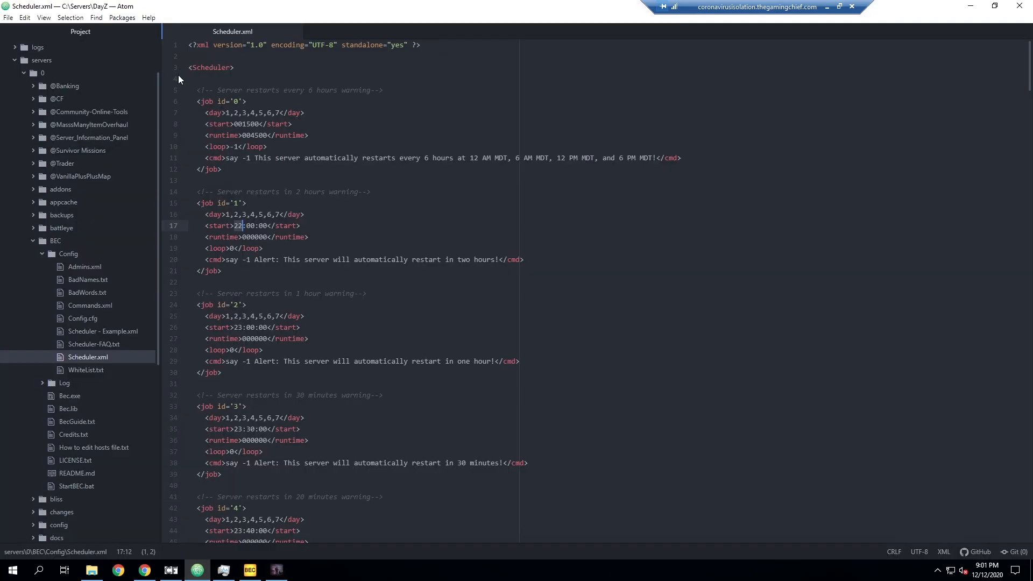
left_click(85, 317)
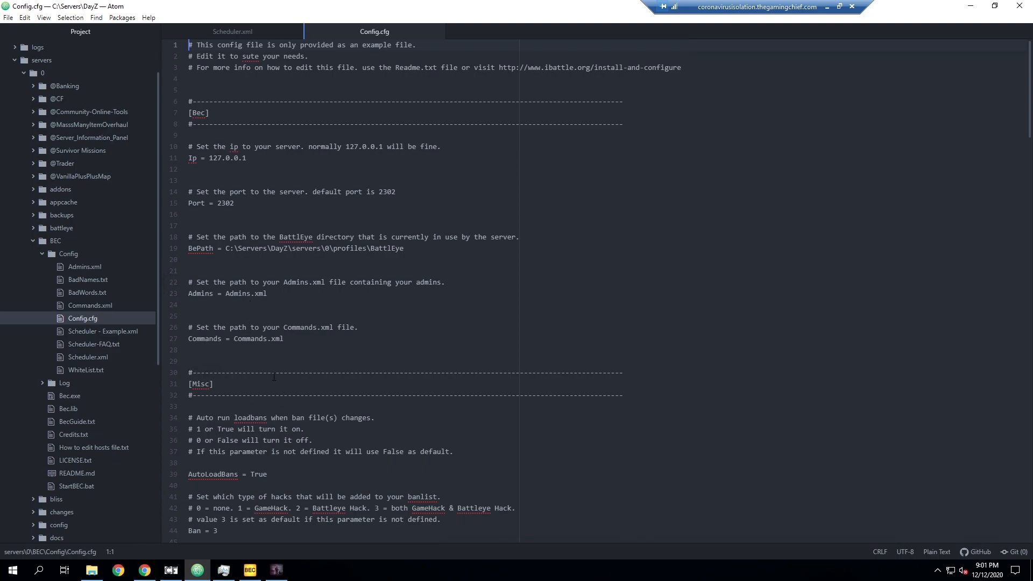
scroll(274, 376, "down", 3)
scroll(262, 448, "down", 4)
scroll(264, 257, "up", 5)
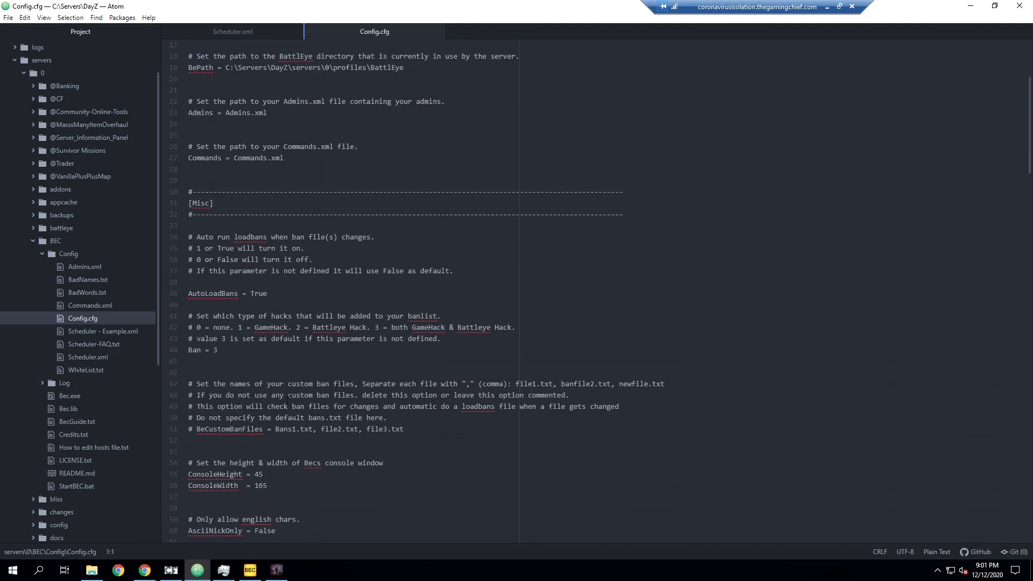
scroll(260, 224, "up", 2)
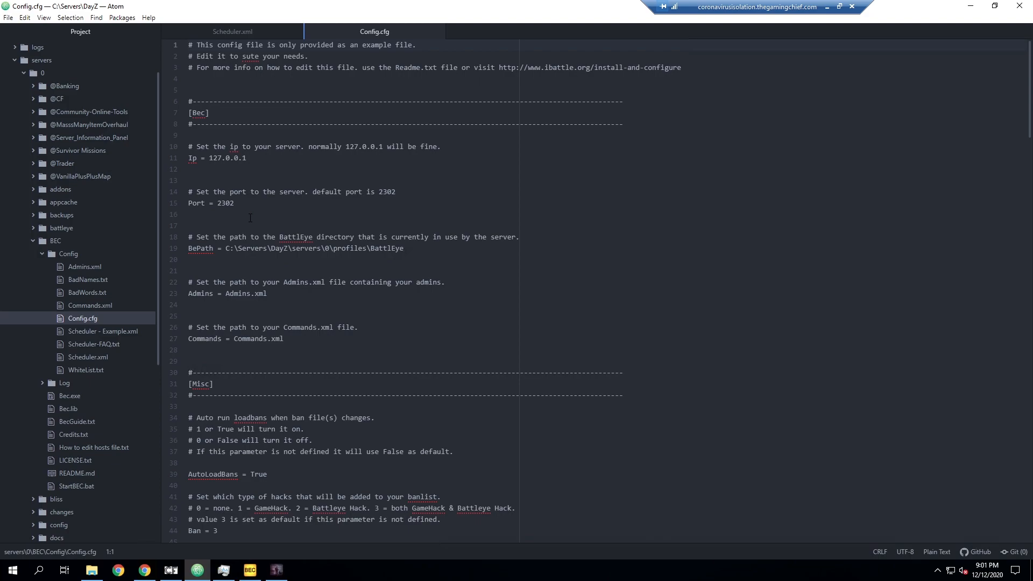
left_click(342, 283)
key("ctrl+f")
type("timeout")
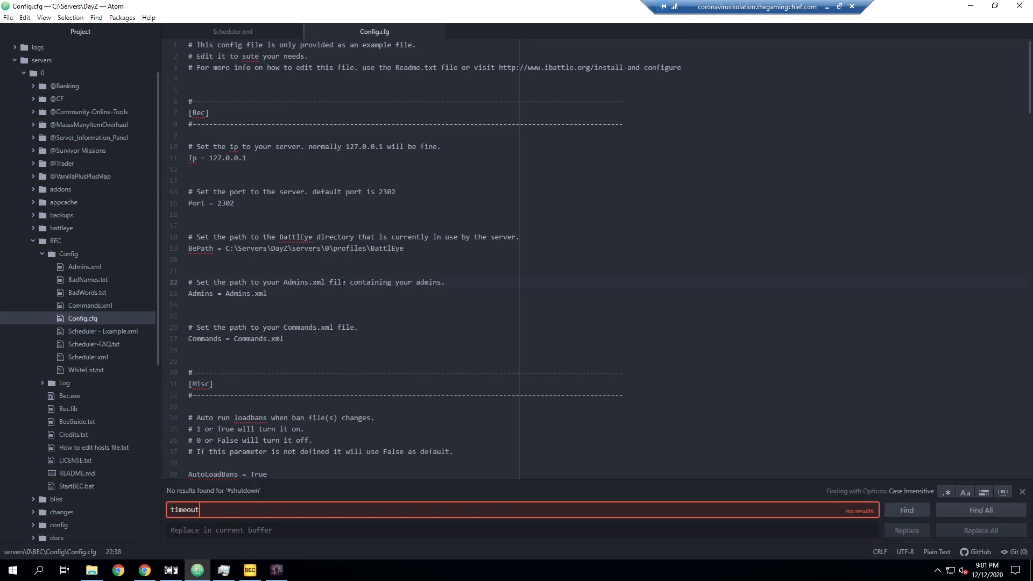
key("Return")
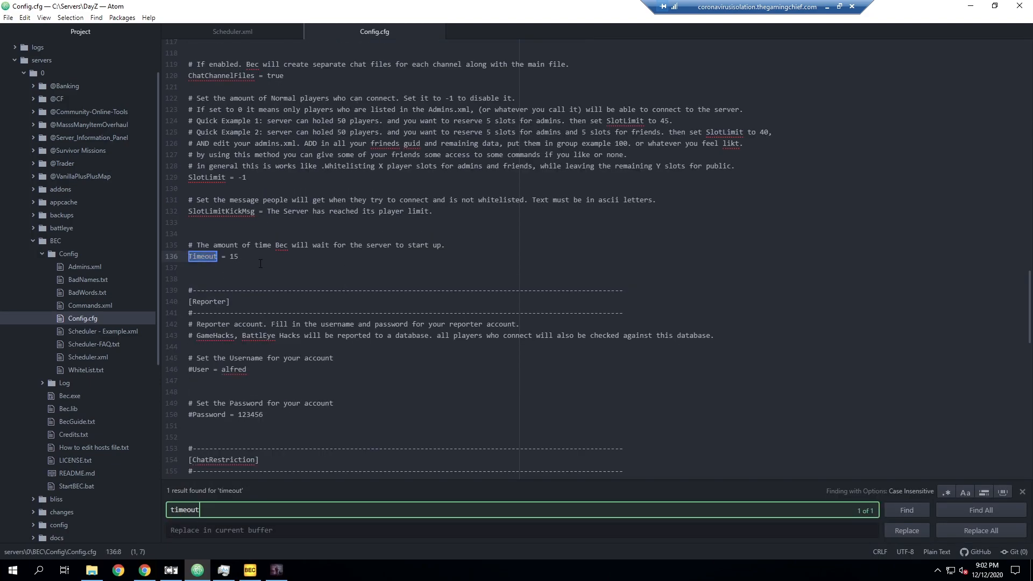
left_click(260, 263)
- Bring up the BEC and DayZ server consoles and place the BEC window where both logs can be read
left_click(250, 570)
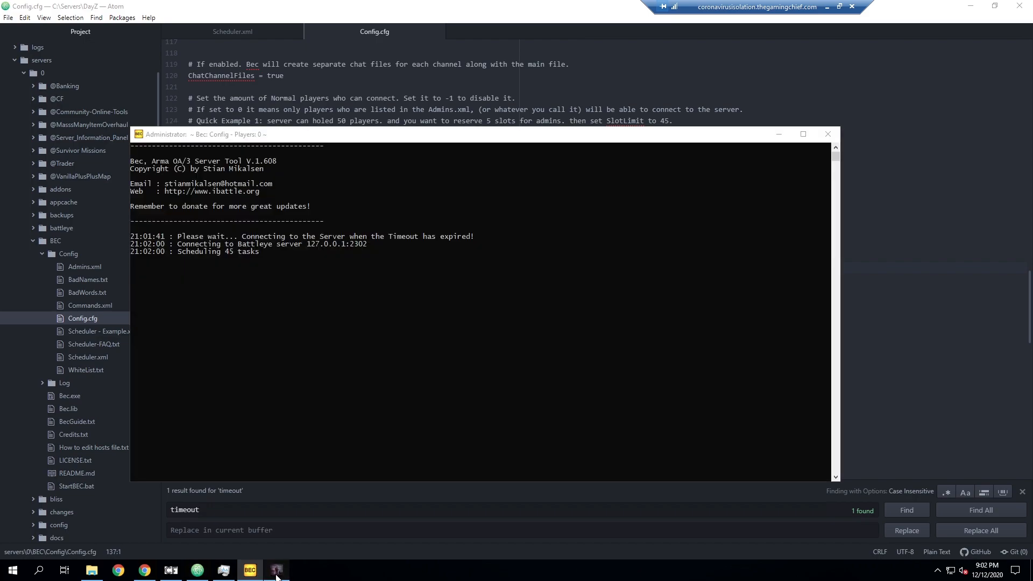
left_click(276, 573)
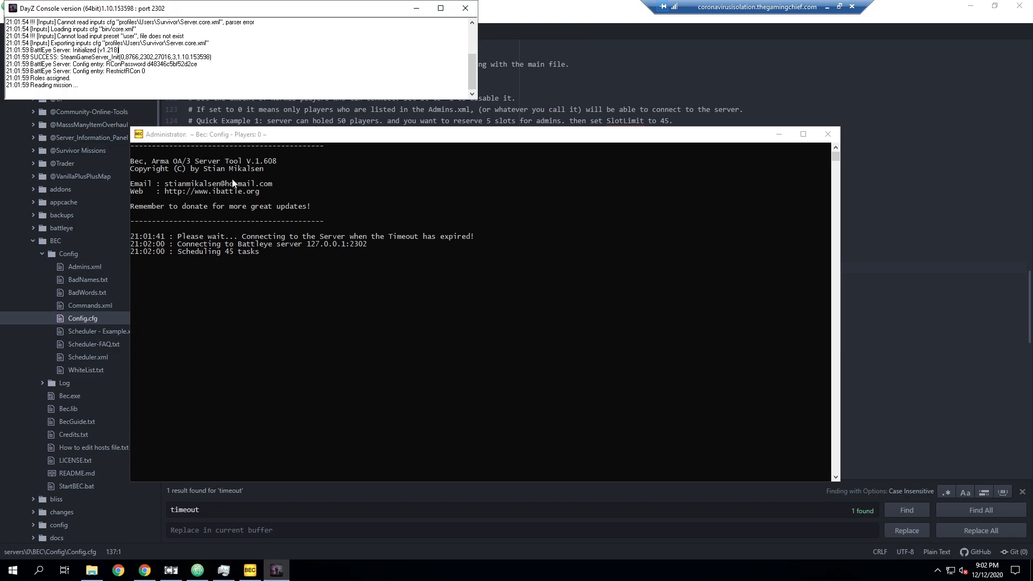
left_click_drag(280, 141, 398, 145)
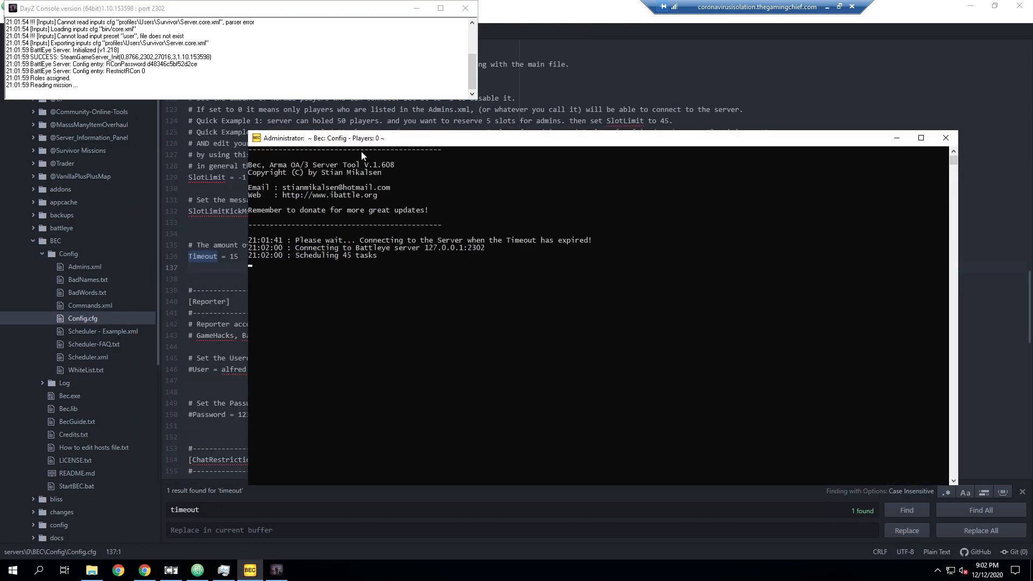
left_click_drag(329, 132, 329, 129)
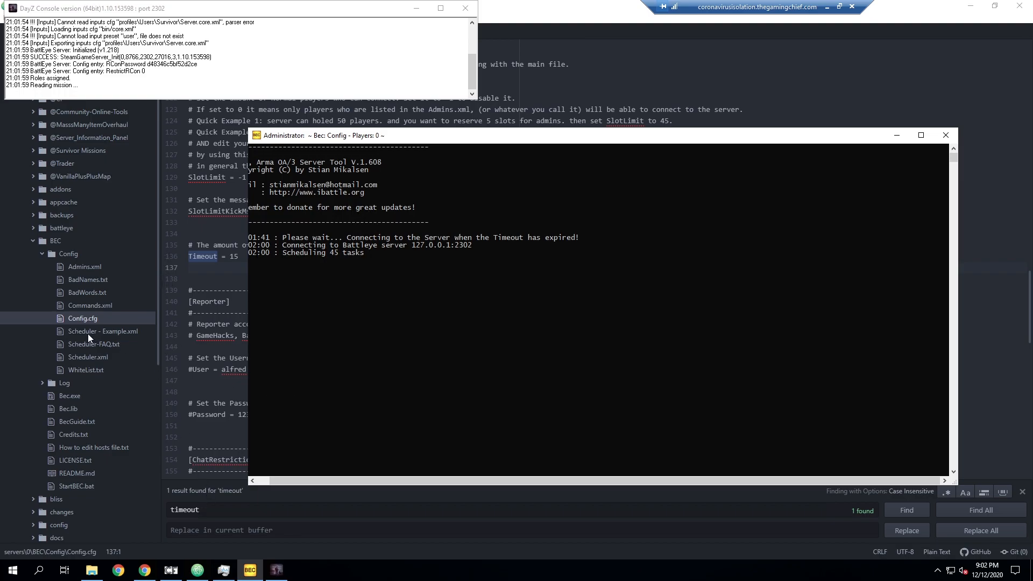
- Open Scheduler.xml and inspect its jobs from the two-hour warning through the final shutdown job
left_click(83, 357)
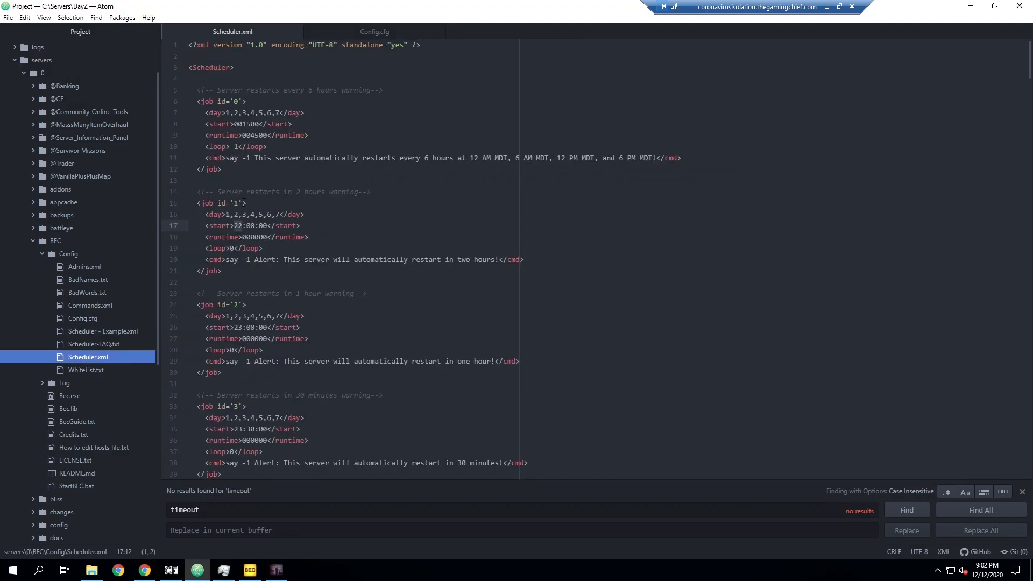
double_click(236, 203)
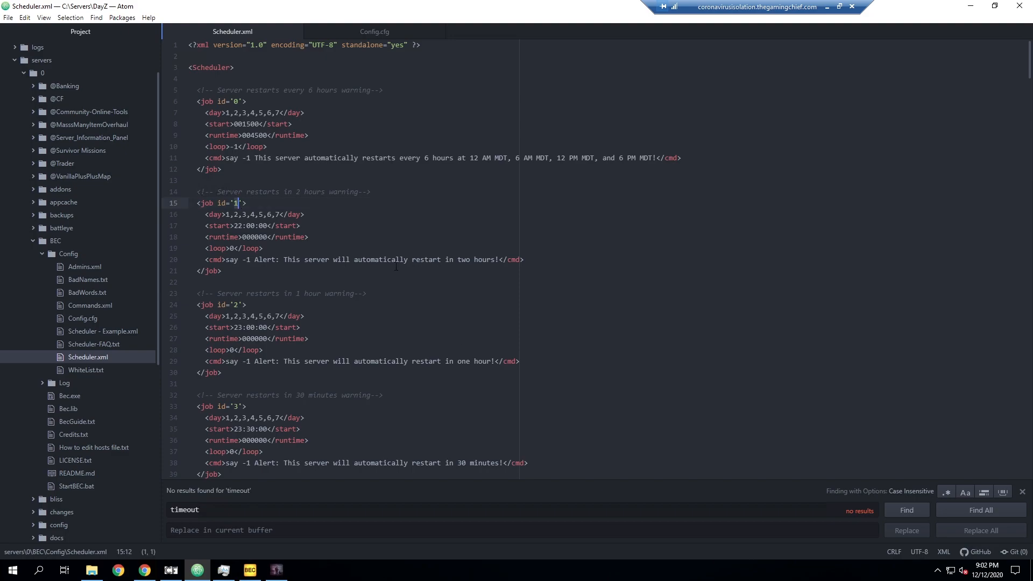
scroll(342, 444, "down", 14)
left_click(308, 169)
key("ctrl+shift+End")
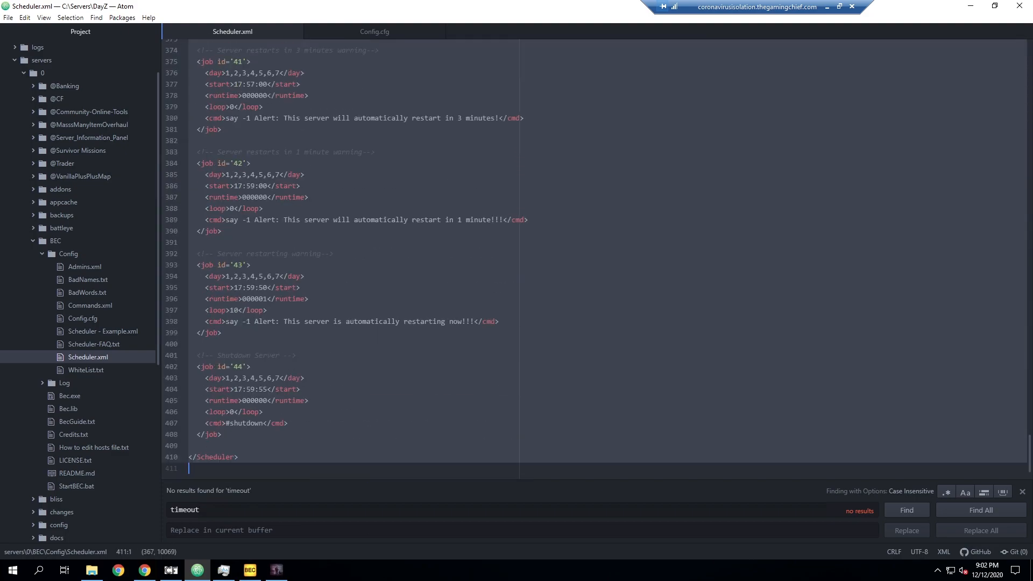
left_click(300, 389)
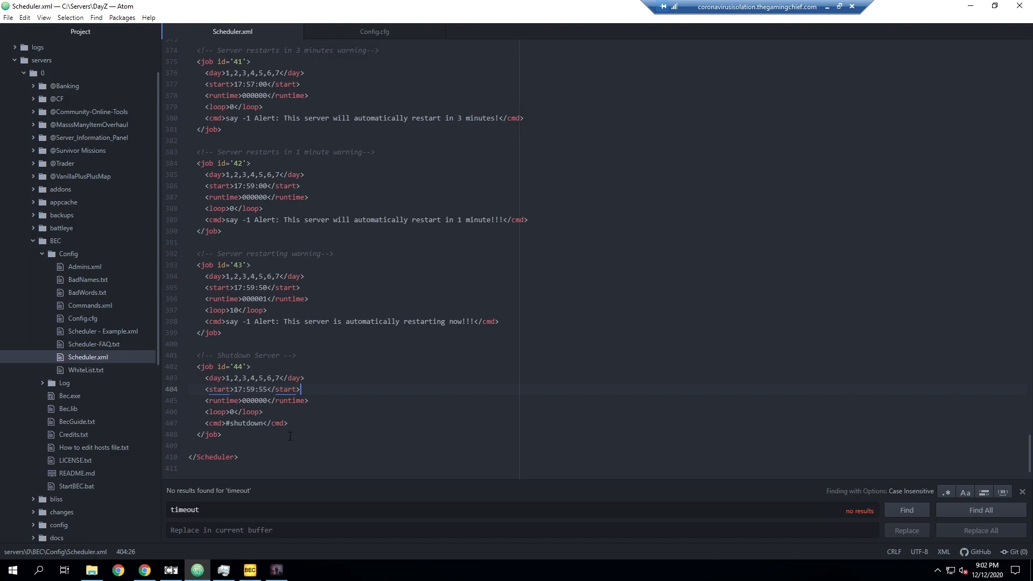
- Browse in File Explorer to server 0's profiles\BattlEye folder, check the contents of bans.txt and close it
left_click(91, 570)
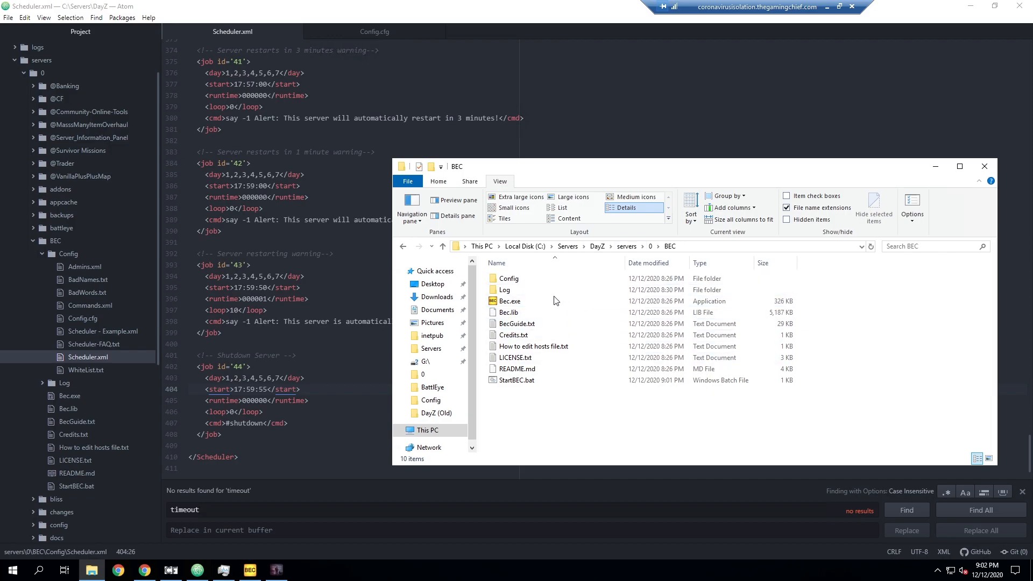
left_click(650, 247)
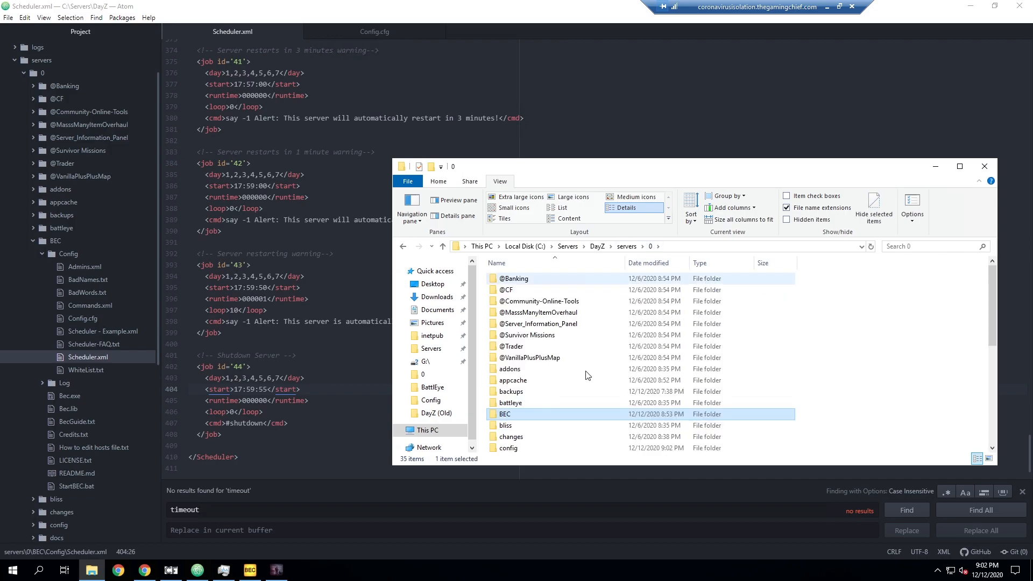
scroll(546, 414, "down", 2)
scroll(547, 398, "down", 1)
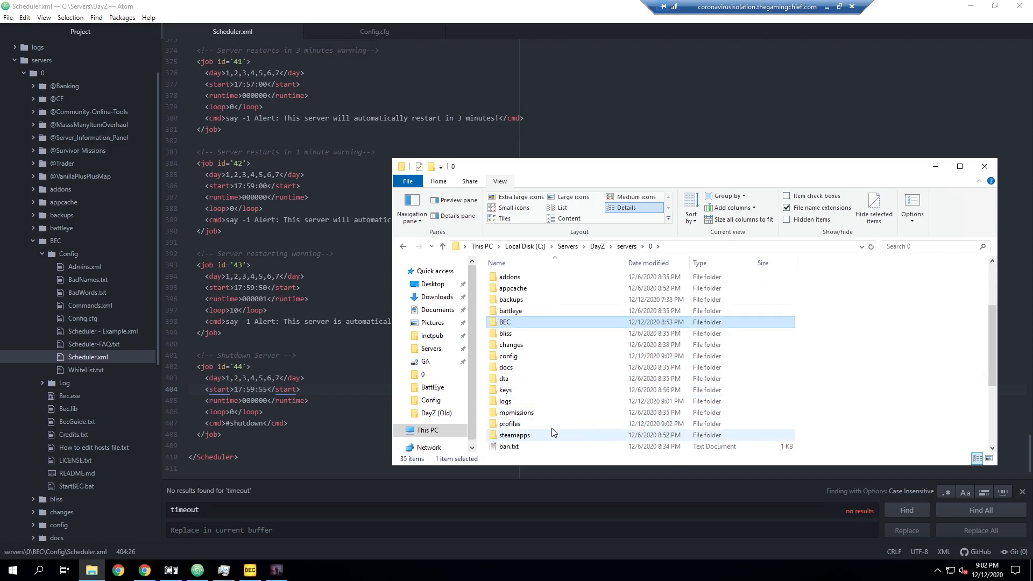
double_click(537, 424)
double_click(536, 278)
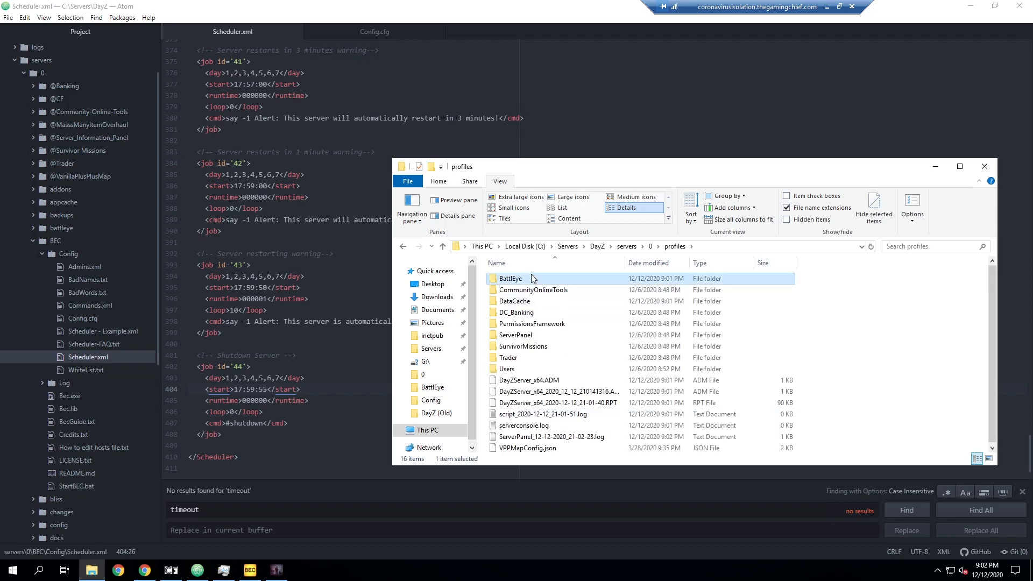
double_click(536, 278)
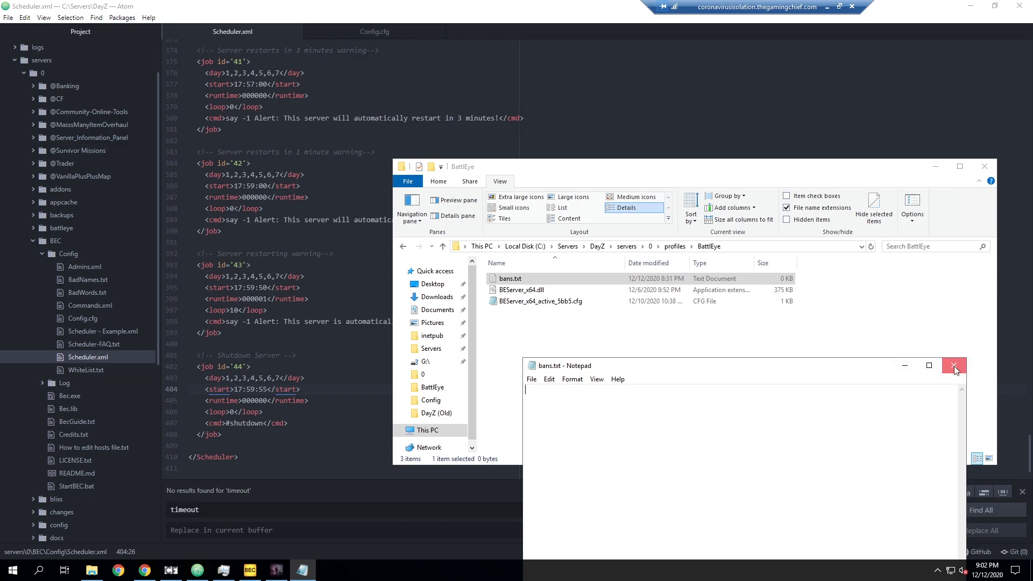
left_click(953, 365)
right_click(555, 330)
mouse_move(647, 466)
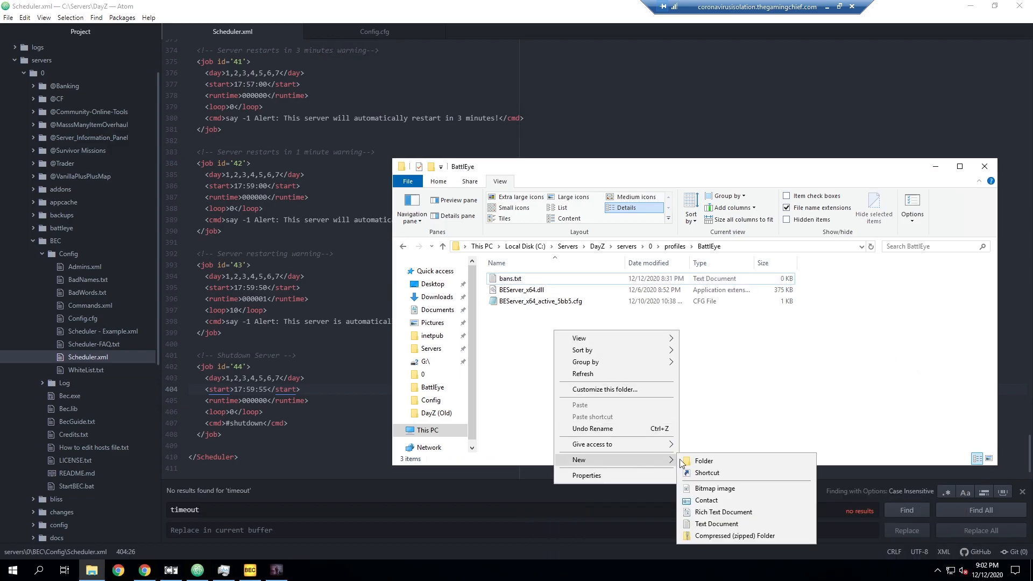
left_click(734, 522)
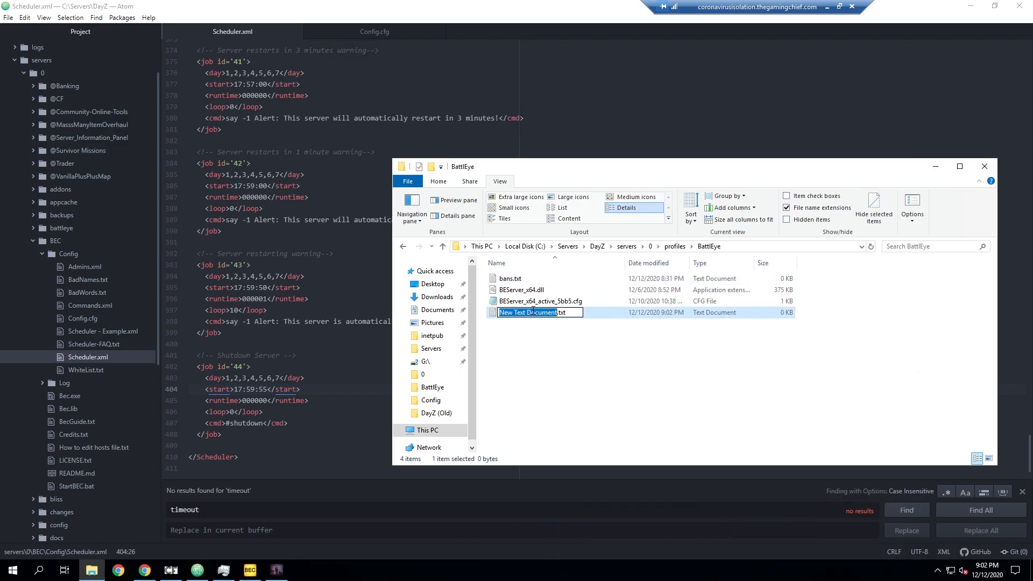
type("bans")
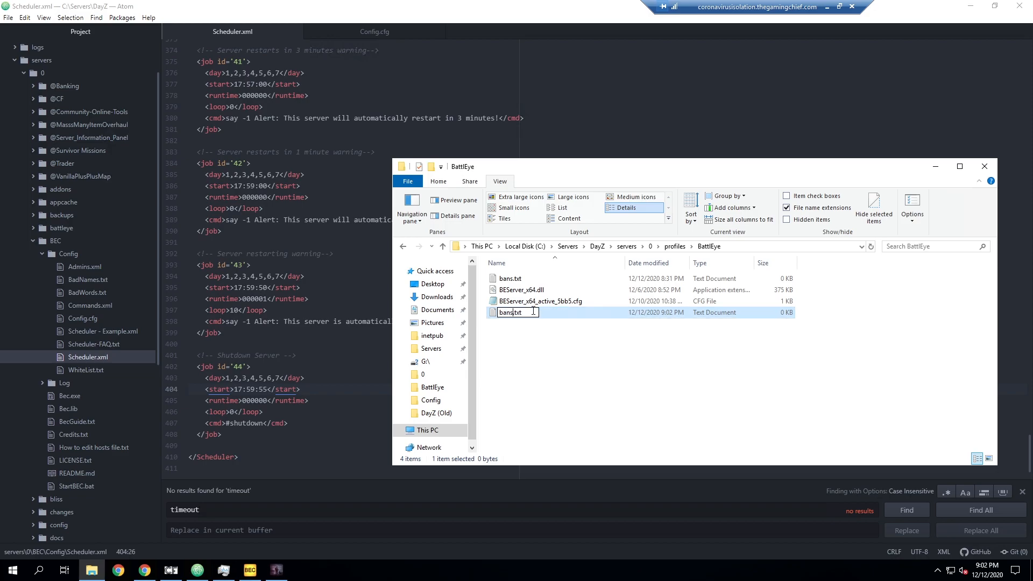
key("Escape")
key("Delete")
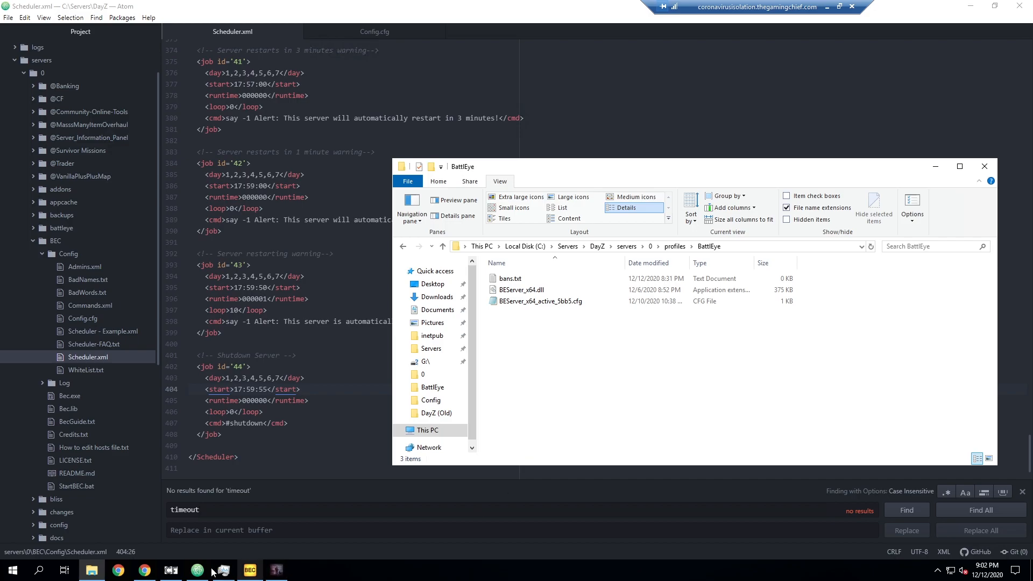
- Monitor the BEC console and the DayZ server console for BEC's RCon admin login
left_click(250, 570)
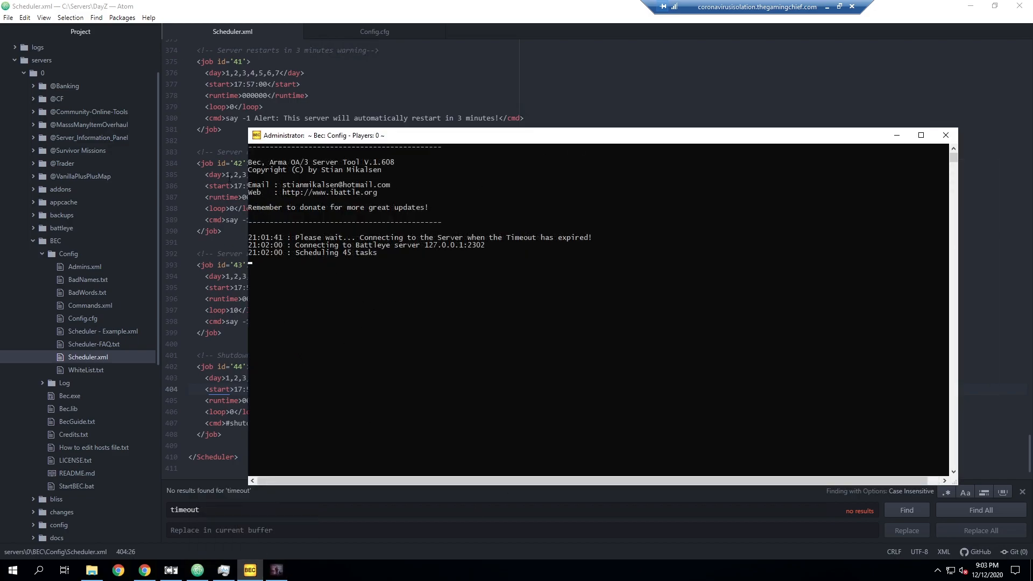
left_click(238, 95)
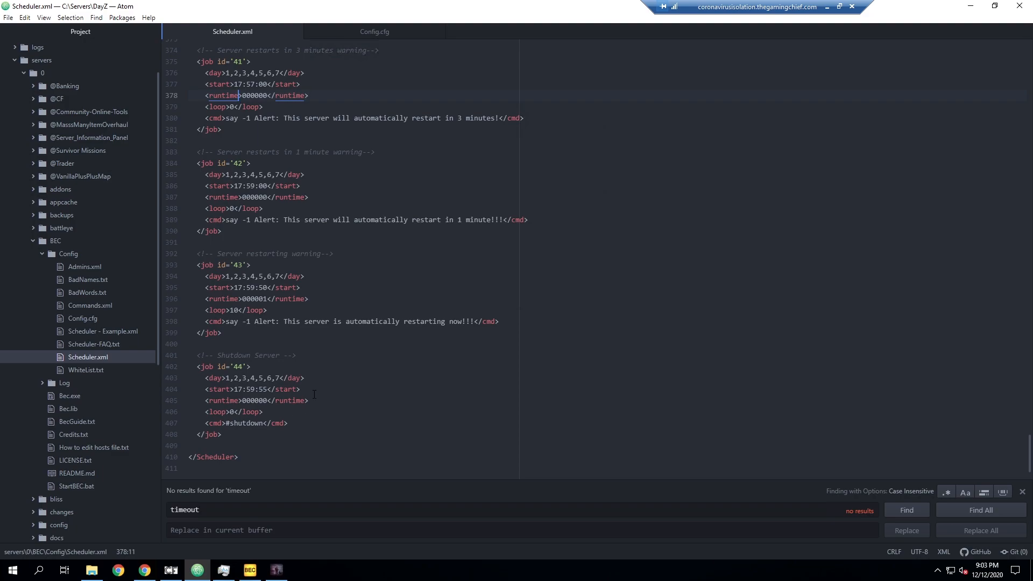
left_click(297, 446)
left_click(290, 457)
left_click(268, 436)
left_click(250, 570)
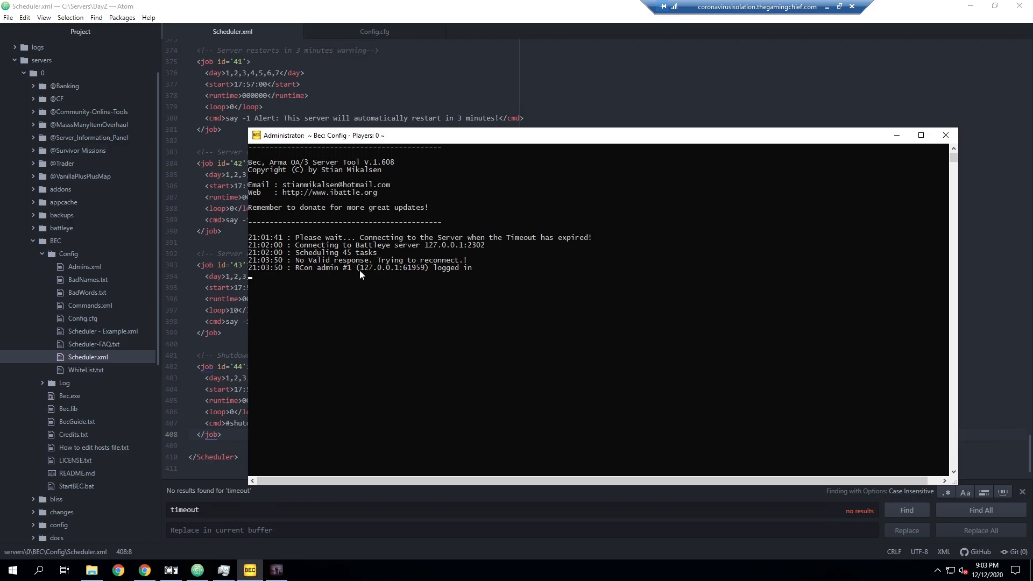
left_click(276, 570)
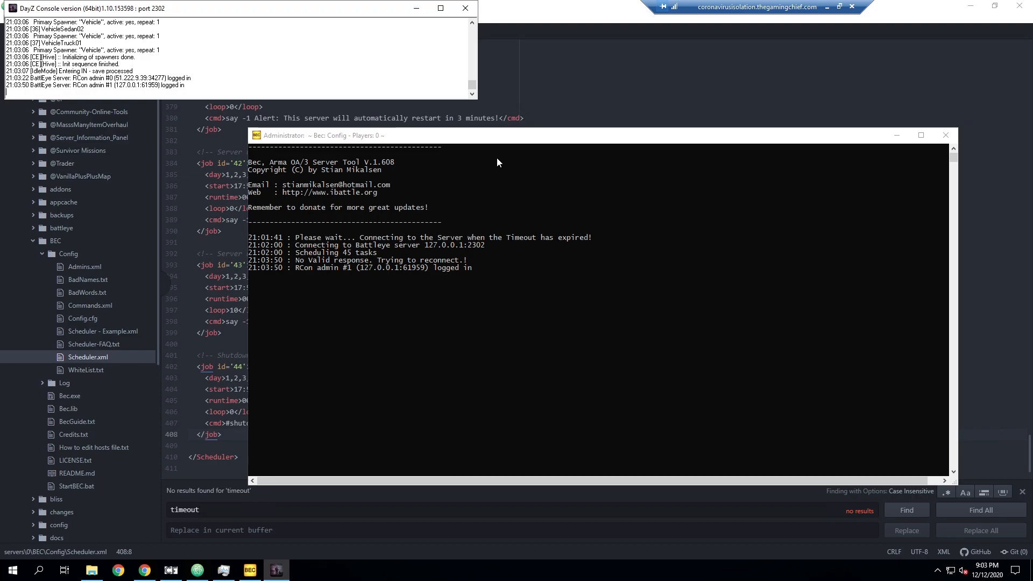
left_click(402, 266)
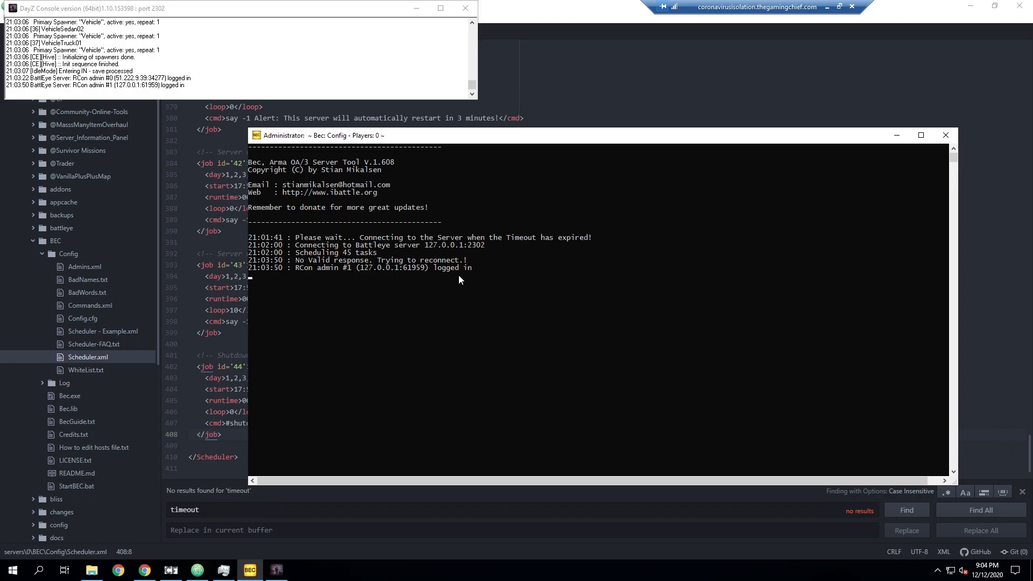
- Return to Scheduler.xml and review the last restart warnings before the shutdown job
left_click(213, 276)
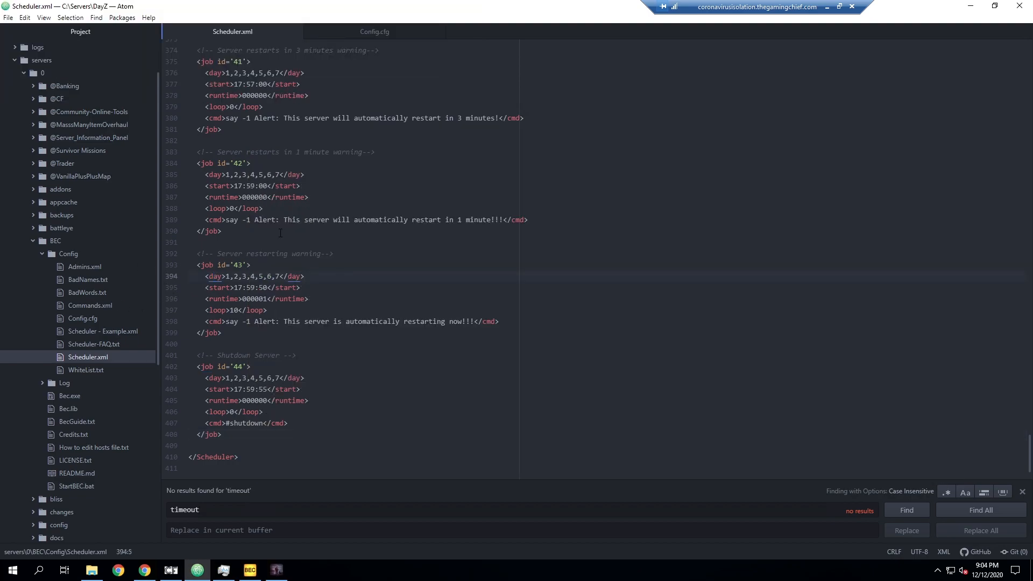
scroll(381, 199, "up", 3)
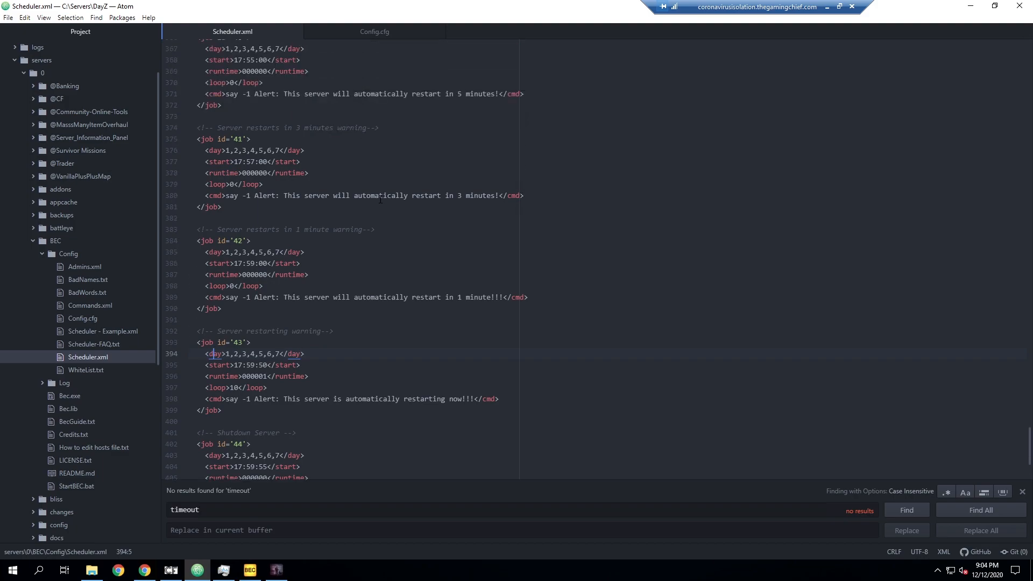
scroll(373, 290, "down", 3)
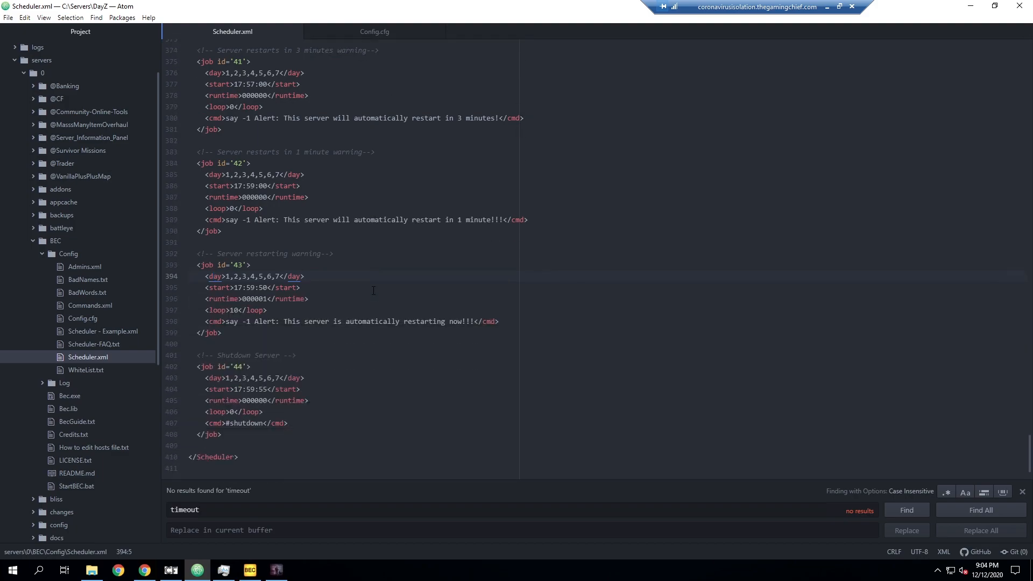